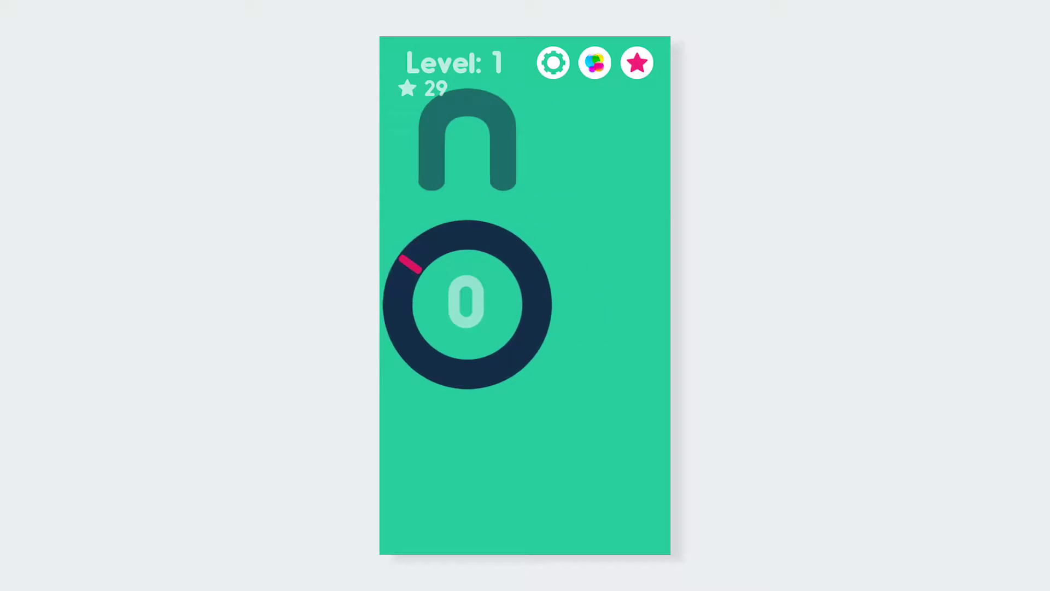
key("space")
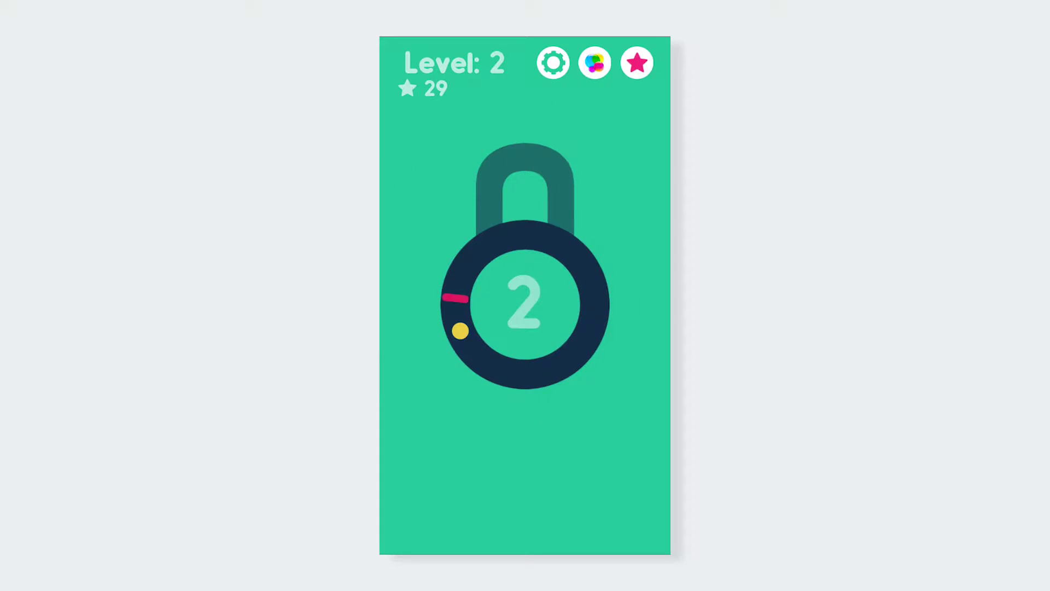
key("space")
key("space")
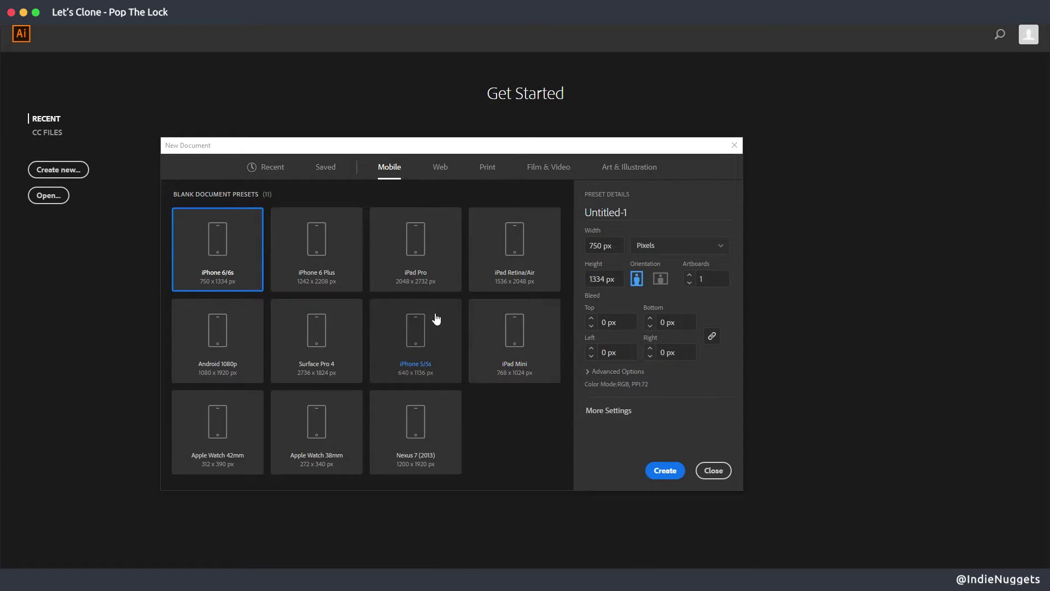
Step: Create an iPhone 6/6s document and cover the whole artboard with a stroke-free rectangle filled #1BBC9B
double_click(186, 252)
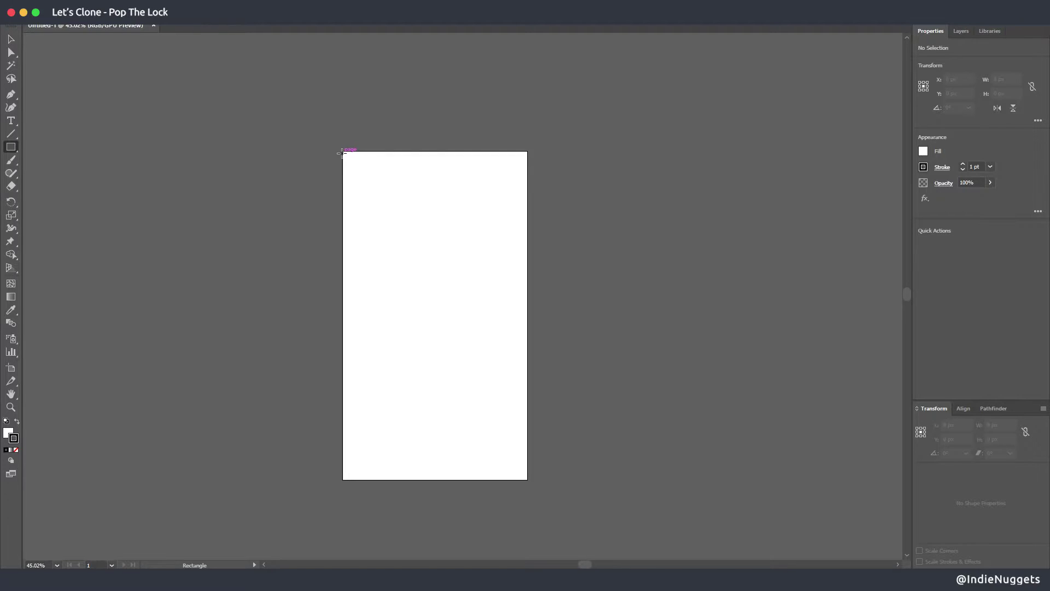
mouse_move(342, 152)
left_mouse_down()
mouse_move(380, 237)
mouse_move(527, 480)
left_mouse_up()
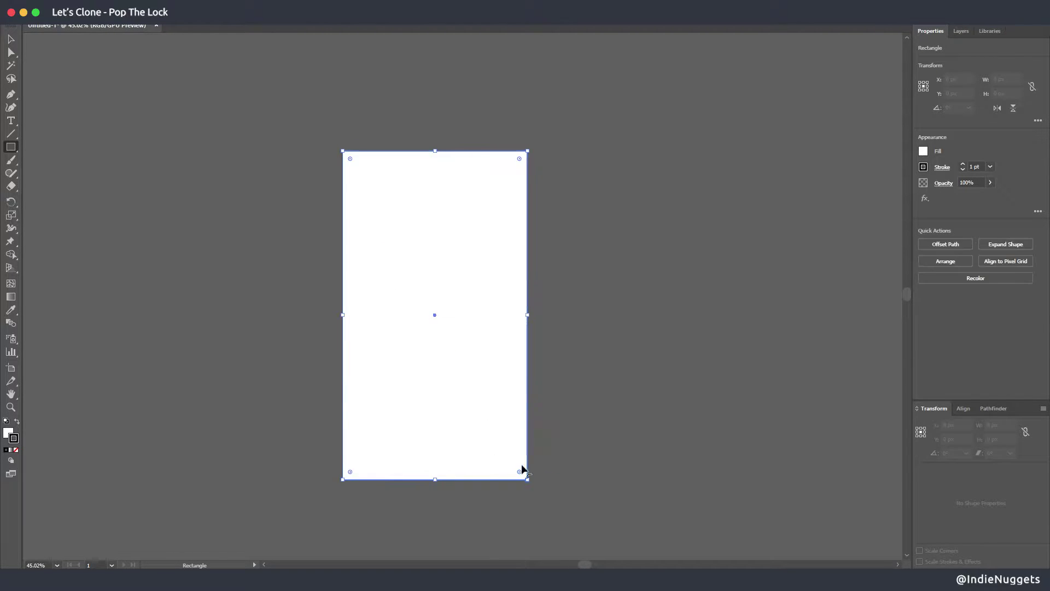
left_click(925, 153)
double_click(901, 247)
type("#1BBC9B")
key("Return")
left_click(962, 169)
key("ctrl+2")
Step: Draw a circle about 360 px in diameter near the artboard's centre, with no fill and a thick near-black stroke
left_click_drag(11, 146, 54, 173)
mouse_move(435, 318)
left_mouse_down("alt+shift")
mouse_move(417, 272)
mouse_move(656, 262)
left_mouse_up("alt+shift")
left_click(963, 164)
left_click(923, 151)
left_click(802, 194)
left_click(964, 409)
Step: Draw a vertical rounded rectangle about 6 by 48 px across the top of the ring, filled red with no stroke
left_click_drag(466, 260, 472, 212)
left_click(923, 167)
left_click(804, 205)
left_click(924, 151)
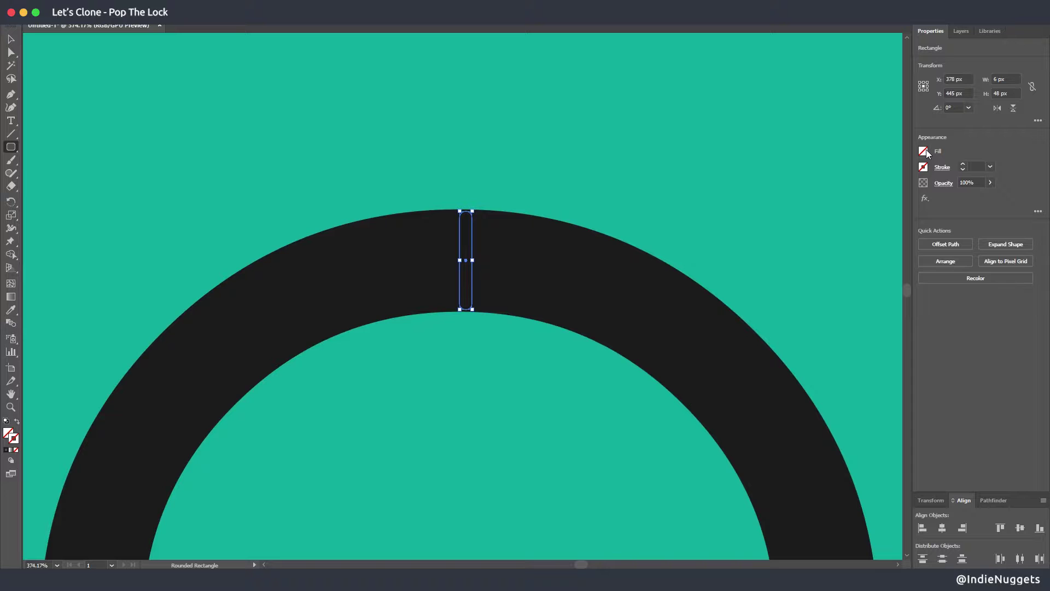
left_click(924, 151)
left_click(881, 190)
key("v")
left_click(520, 335)
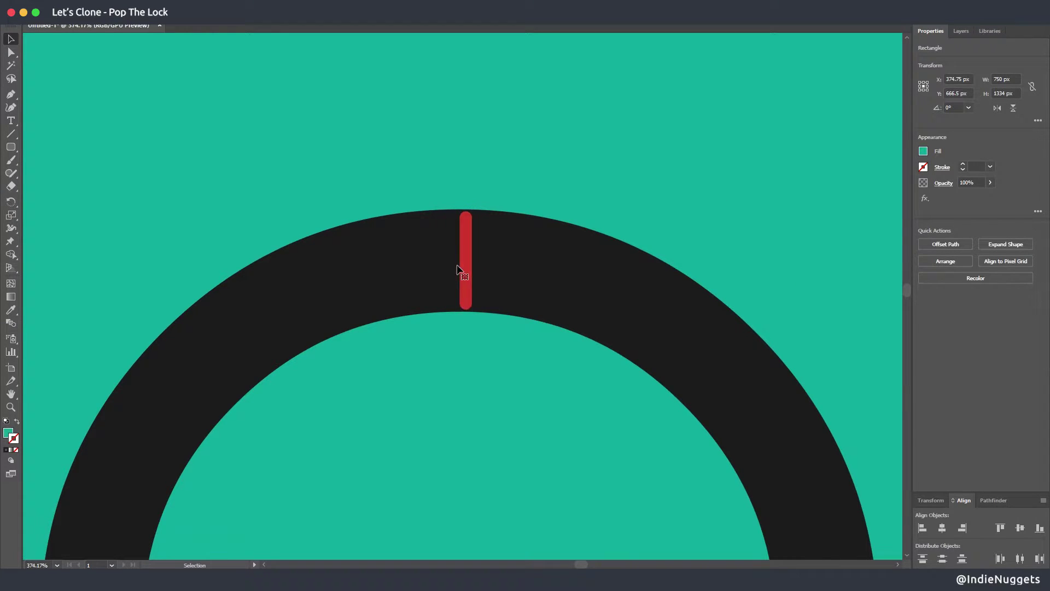
Step: Thicken the ring's stroke to 60 pt and resize the red bar to 12 by 54 px with 4 px corner radii
left_click(484, 335)
left_click(452, 274)
left_click(930, 500)
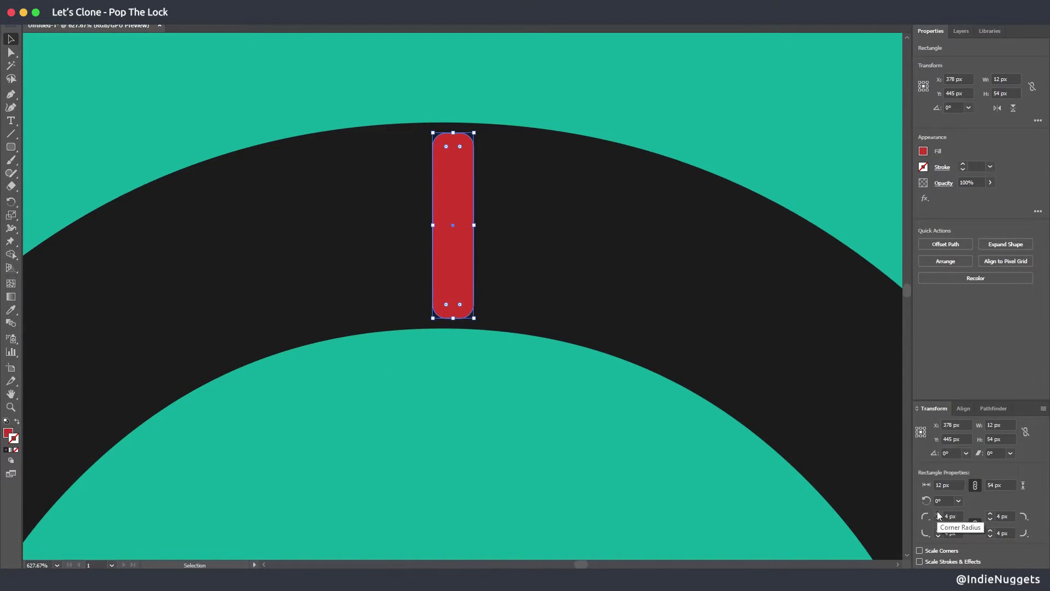
left_click(573, 386)
key("z")
left_click_drag(572, 386, 397, 434)
scroll(682, 361, "down", 1)
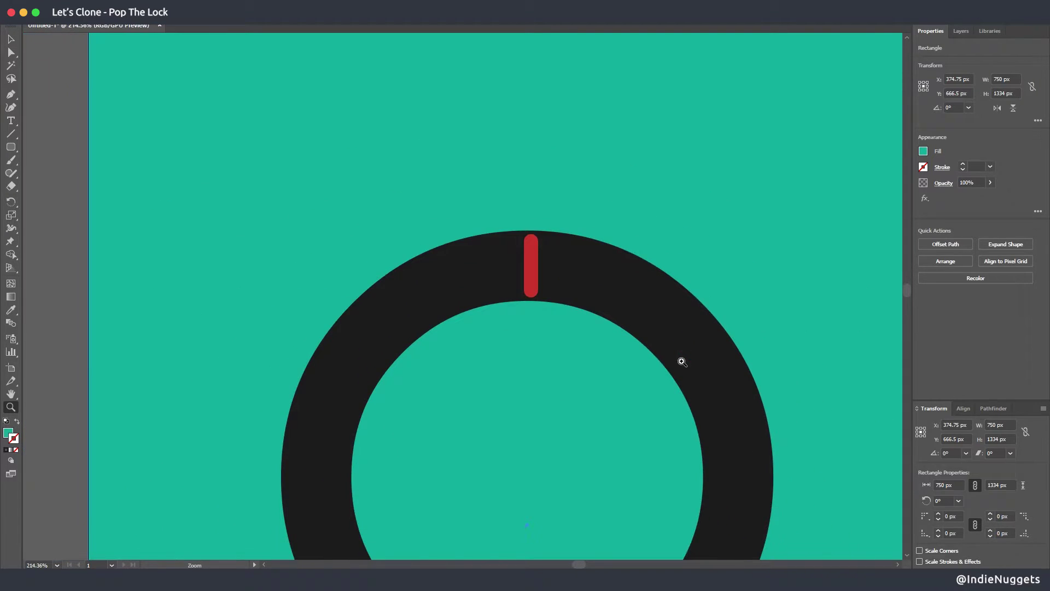
Step: Set the red bar's width to 16 px and its corner radii to 8 px
key("ctrl+0")
left_click_drag(435, 205, 693, 265)
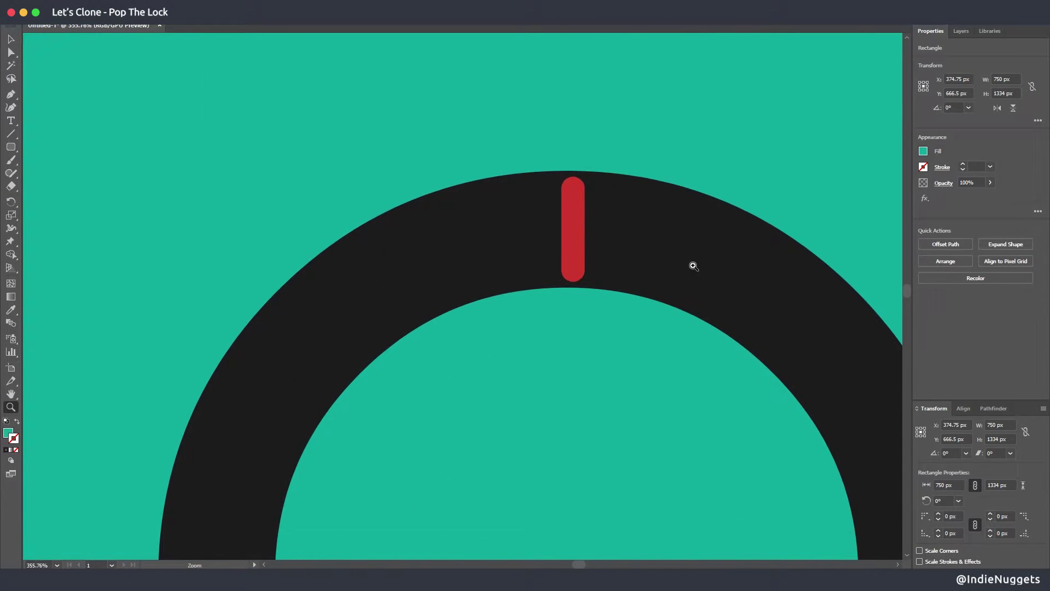
left_click(583, 236)
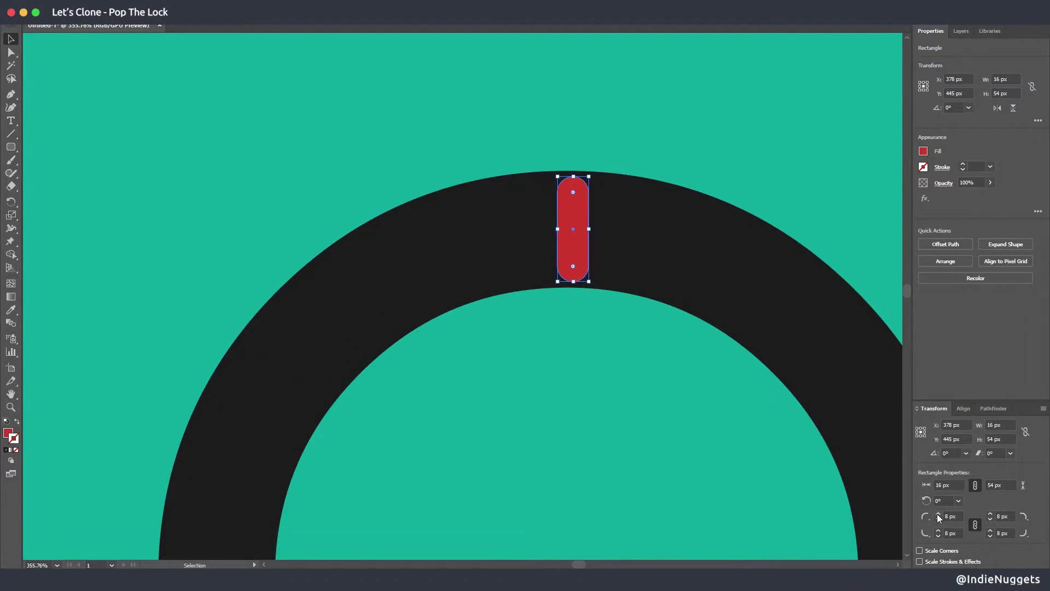
left_click(590, 366)
key("z")
scroll(507, 384, "down", 4, "alt")
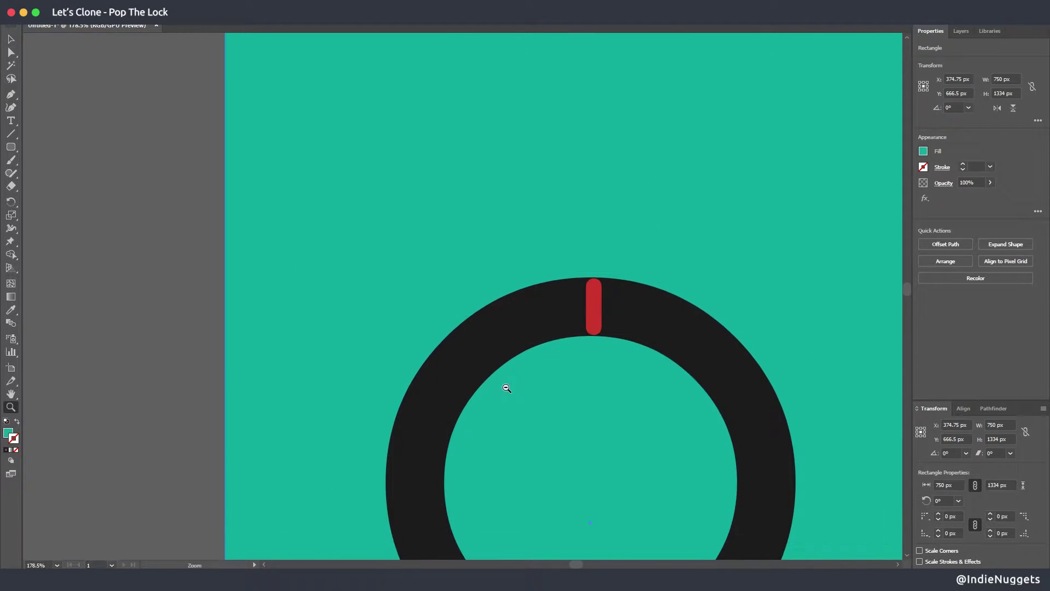
key("ctrl+0")
Step: Draw a yellow circle about 38 px in diameter with no stroke on the ring's left side
key("v")
left_click(79, 232)
left_click(15, 149)
left_click(60, 172)
left_click_drag(388, 269, 398, 279)
left_click(923, 151)
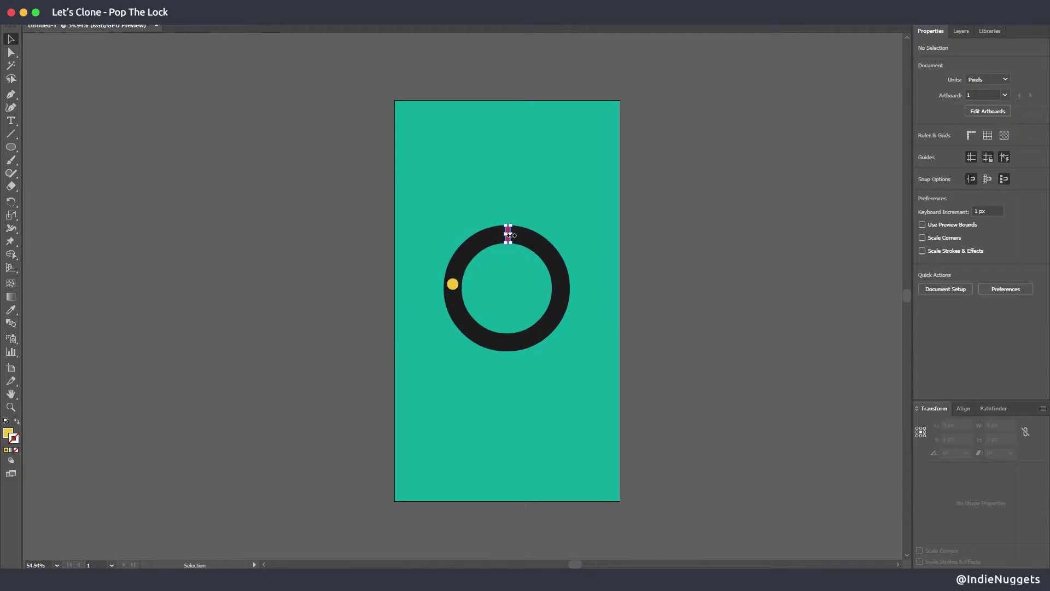
Step: Recolour the bar pink-red and set the ring's stroke colour to #12294A
left_click(923, 151)
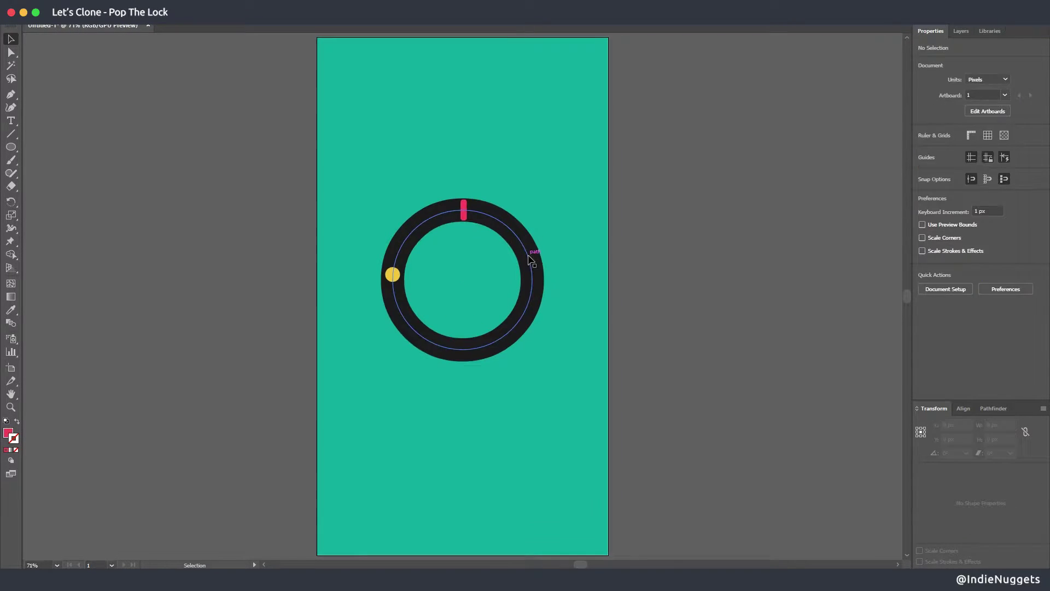
type("12294a")
key("Return")
Step: Draw a rounded square about 298 px wide over the top of the ring, with no fill and a 50 pt dark teal stroke
mouse_move(637, 189)
left_mouse_down()
mouse_move(546, 321)
mouse_move(498, 328)
left_mouse_up()
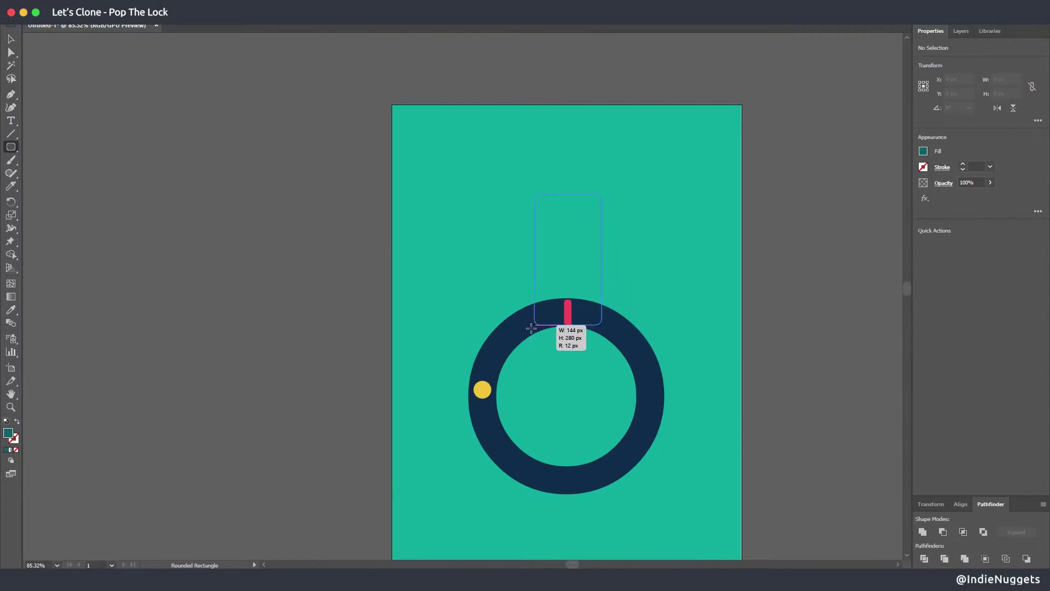
left_click(923, 151)
left_click(802, 190)
left_click(923, 167)
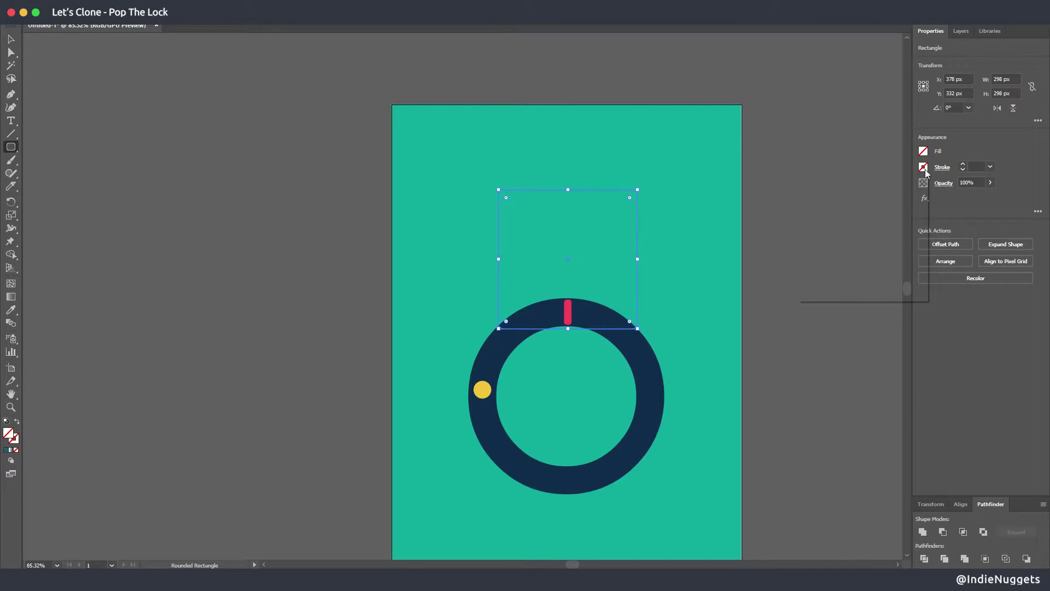
type("50")
key("Return")
Step: Reshape the teal outline into a fully rounded shackle about 266 by 348 px and arrange it behind the ring
key("v")
left_click_drag(578, 189, 578, 214)
left_click_drag(637, 284, 622, 283, "alt")
left_click(931, 504)
right_click(622, 315)
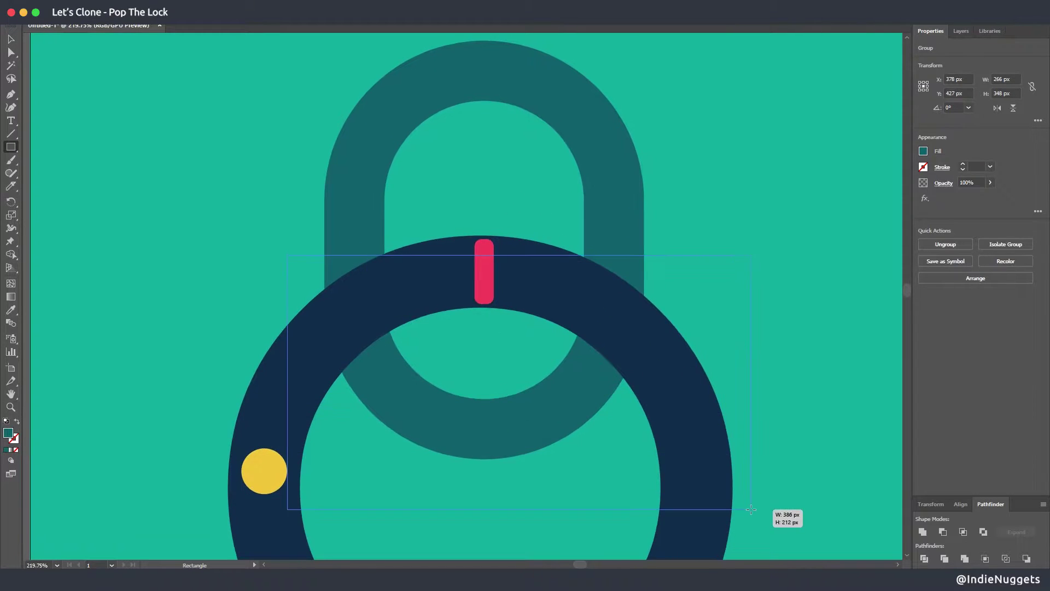
Step: Cut off the shackle's lower half by drawing a rectangle over it and subtracting it with Minus Front
left_click_drag(772, 503, 750, 508)
left_click(350, 164, "shift")
left_click(990, 504)
left_click(939, 531)
Step: Lengthen both shackle legs by moving their lower anchor points down about 50 px
key("a")
left_click(325, 264)
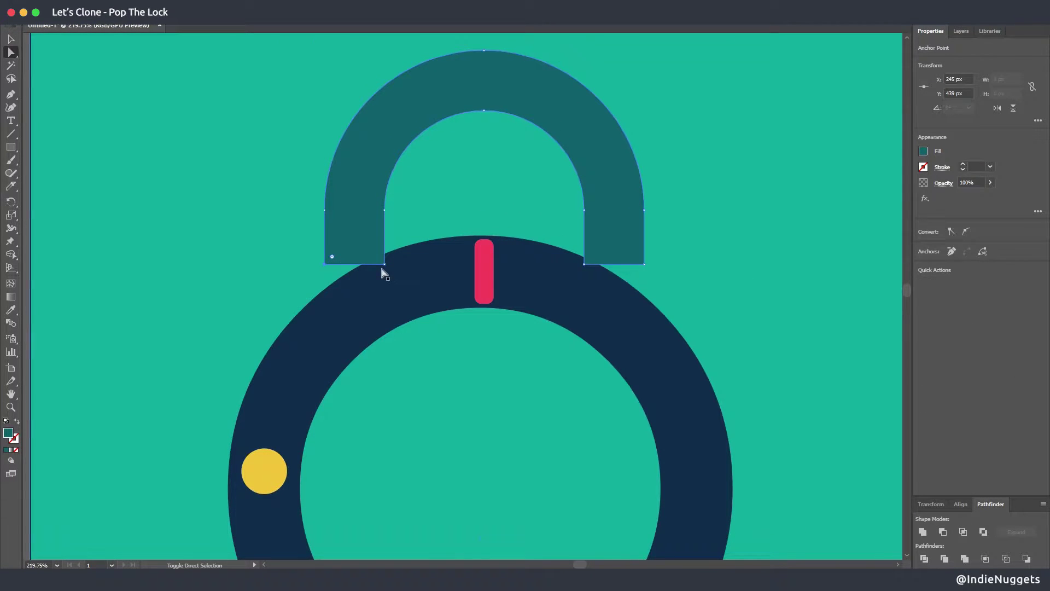
left_click(384, 264, "shift")
left_click(645, 265, "shift")
key("shift+Down")
key("shift+Down")
key("shift+Down")
key("shift+Down")
key("shift+Down")
left_click(679, 301)
key("v")
key("ctrl+0")
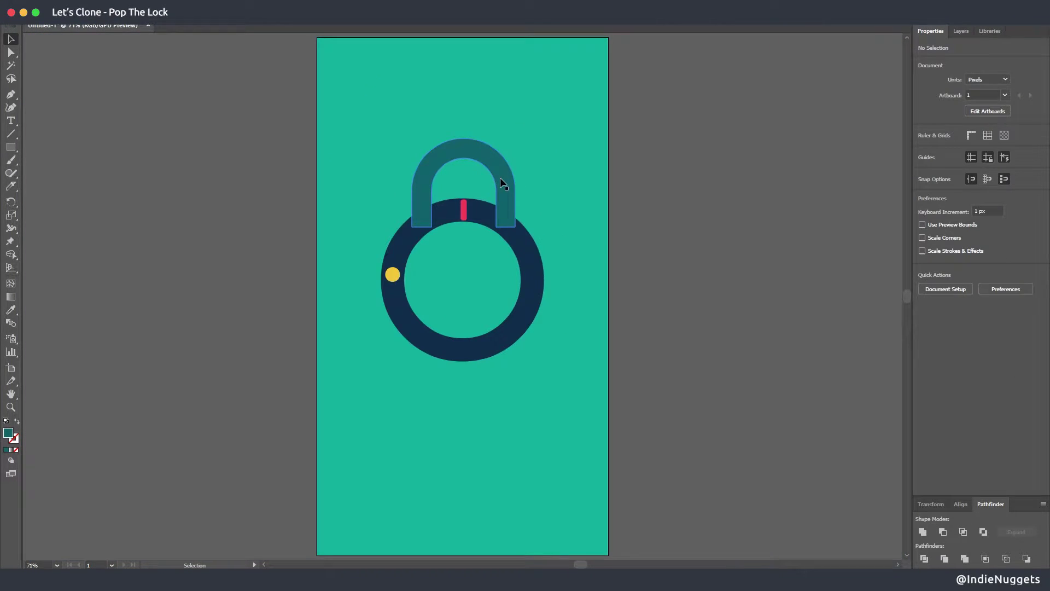
Step: Send the shackle behind the ring and expand the ring's stroke into a filled shape
left_click(500, 179)
left_click(506, 225)
left_click(71, 9)
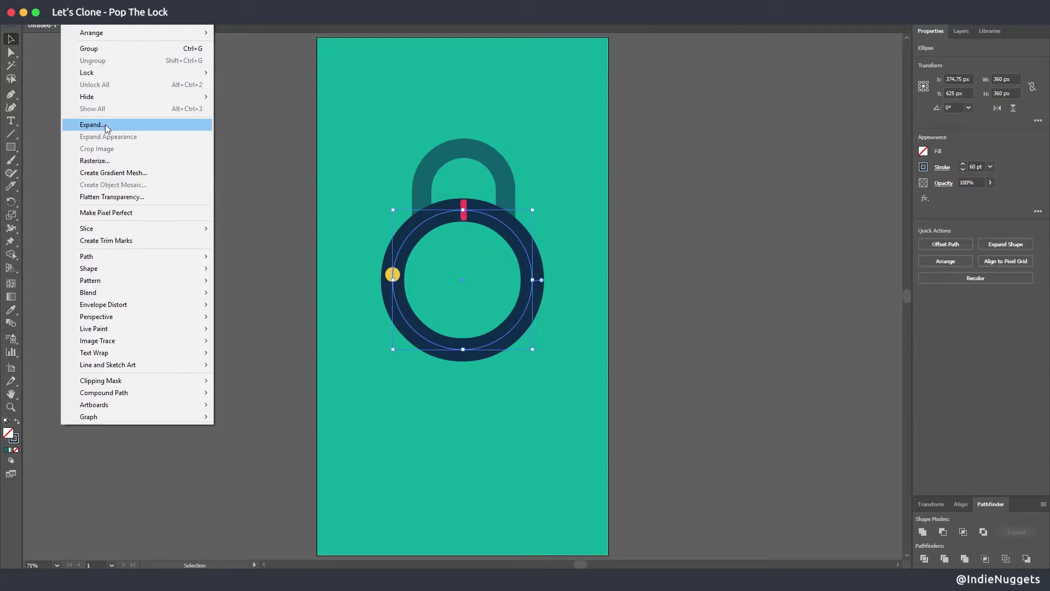
left_click(105, 126)
key("Return")
Step: Stretch the shackle slightly upward so that it stands taller above the ring
left_click(500, 179)
left_click_drag(463, 139, 463, 132)
Step: Export the ring, yellow circle, bar and shackle as separate single assets, and rename the Lock-Top image file as Lock-Hat
right_click(500, 214)
mouse_move(569, 367)
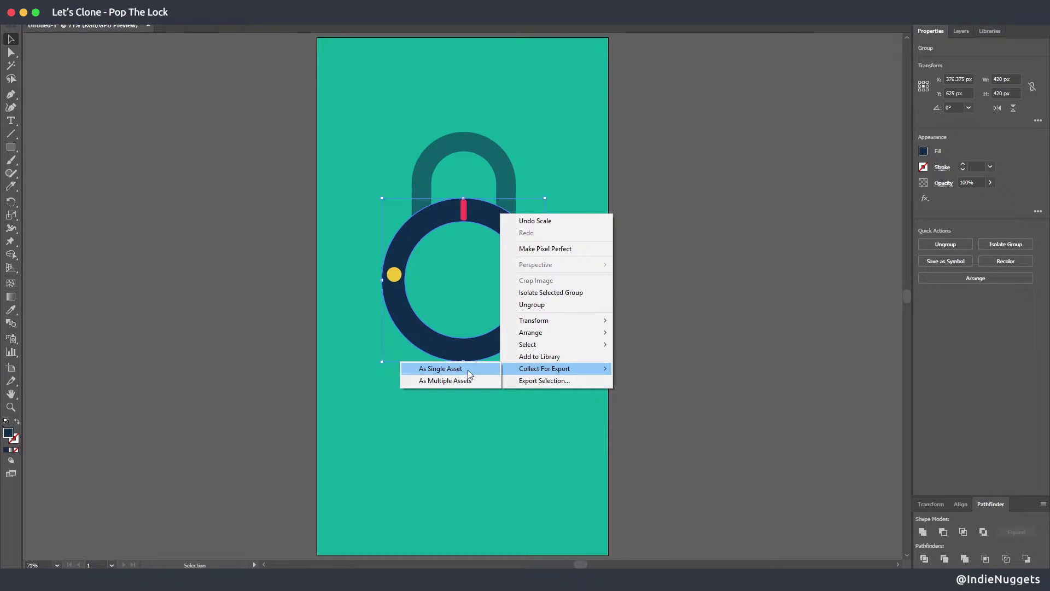
left_click(468, 370)
right_click(398, 275)
mouse_move(438, 486)
left_click(368, 482)
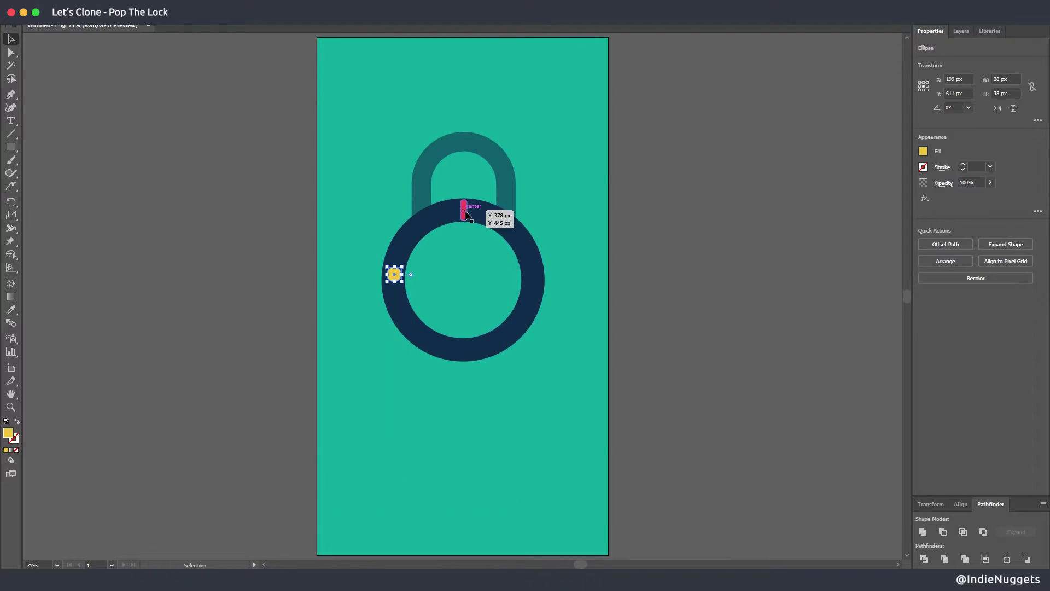
right_click(465, 211)
mouse_move(516, 420)
left_click(432, 418)
right_click(492, 148)
left_click(526, 344)
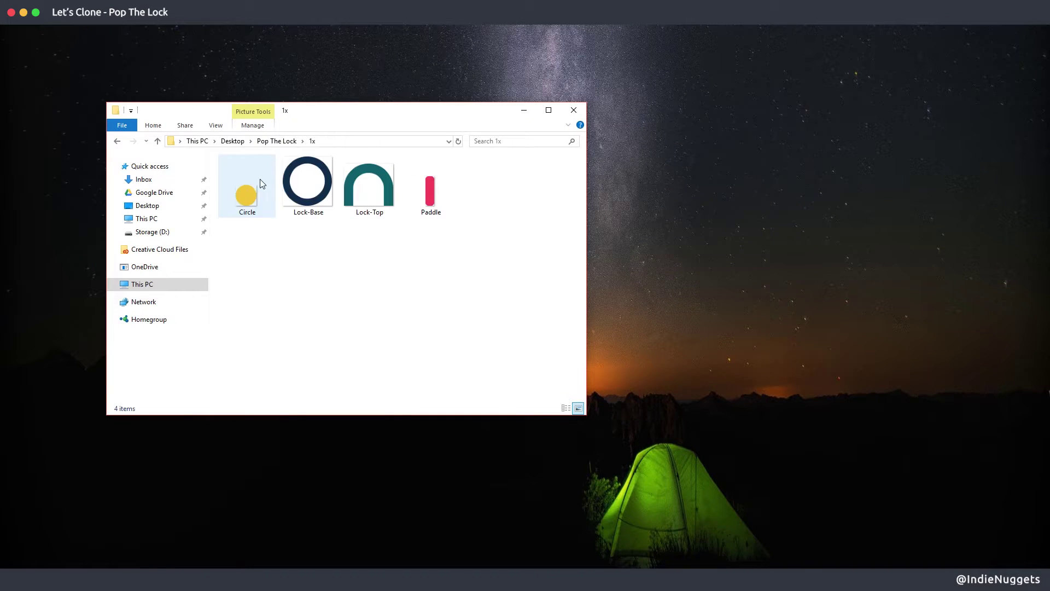
left_click(371, 217)
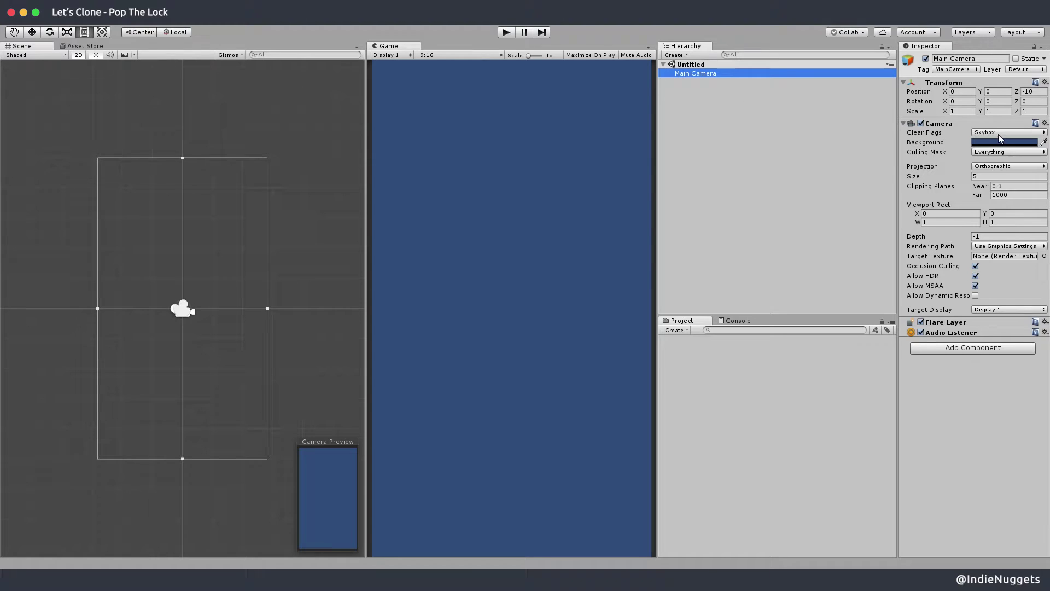
Step: Switch to Unity, set the Main Camera's background to the artwork's green, and save the scene as Game Scene
left_click(1004, 142)
left_click(390, 378)
key("Return")
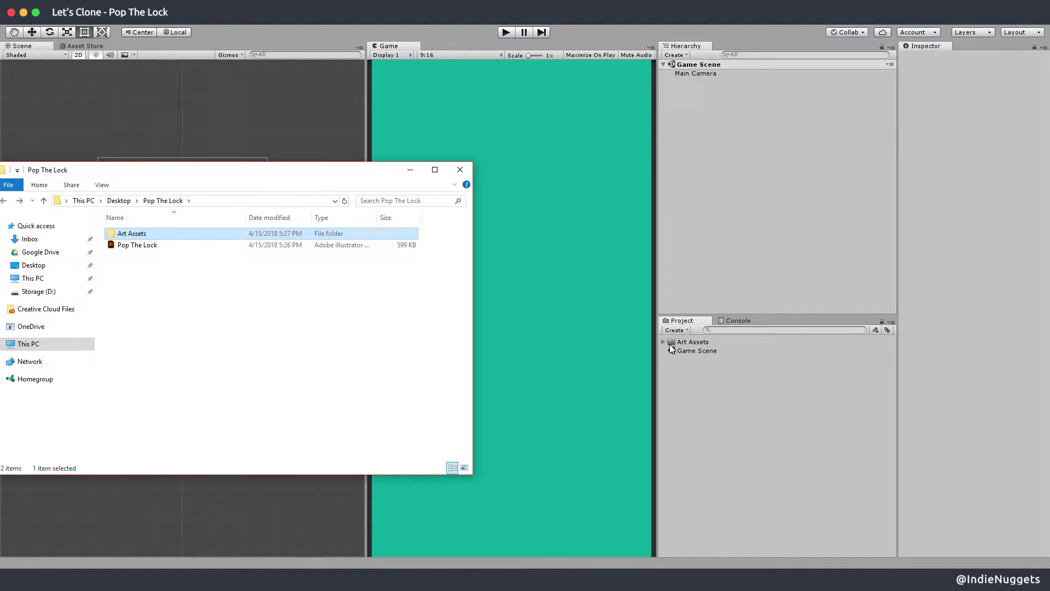
Step: Add the Lock-Base sprite to the scene and set Pixels Per Unit to 128 for all four textures in Art Assets
left_click(663, 342)
left_click_drag(701, 359, 744, 276)
left_click(693, 351)
left_click(695, 377, "shift")
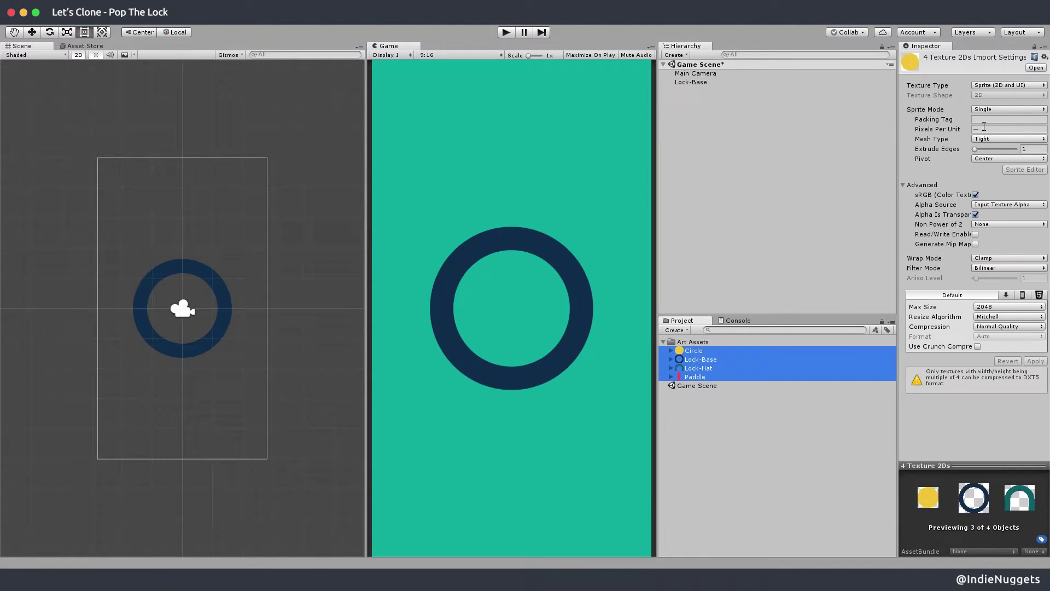
left_click(987, 129)
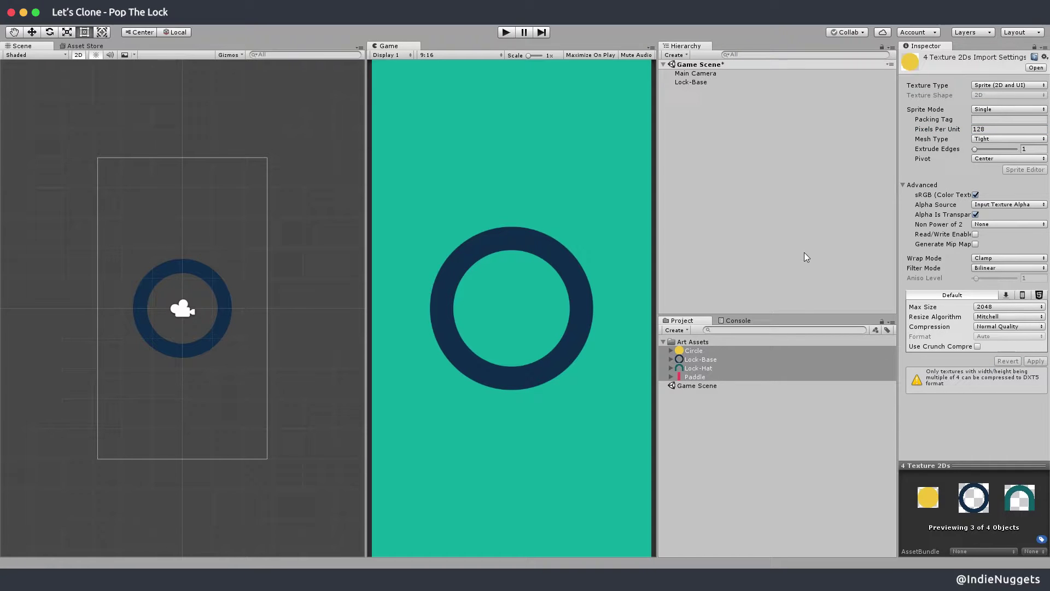
Step: Add the Circle sprite to the scene and move it onto the ring's left side at X -1.412
left_click(697, 350)
left_click_drag(697, 350, 728, 112)
key("w")
key("f")
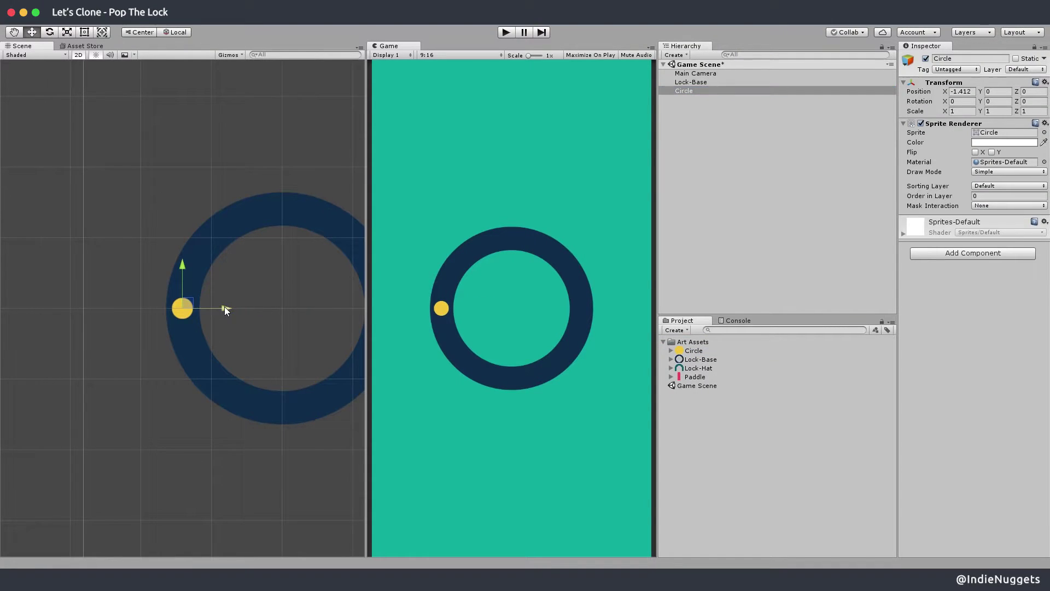
Step: Add the Lock-Hat sprite above the ring at Y 1.986 and set its Order in Layer to -1
left_click_drag(698, 368, 739, 162)
left_click_drag(282, 255, 274, 121)
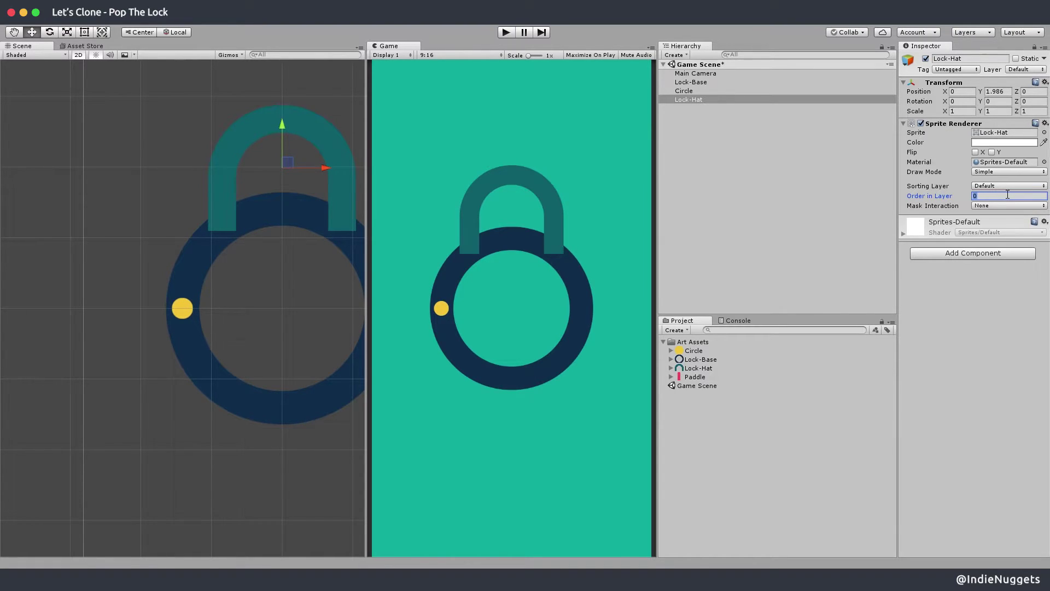
type("-1")
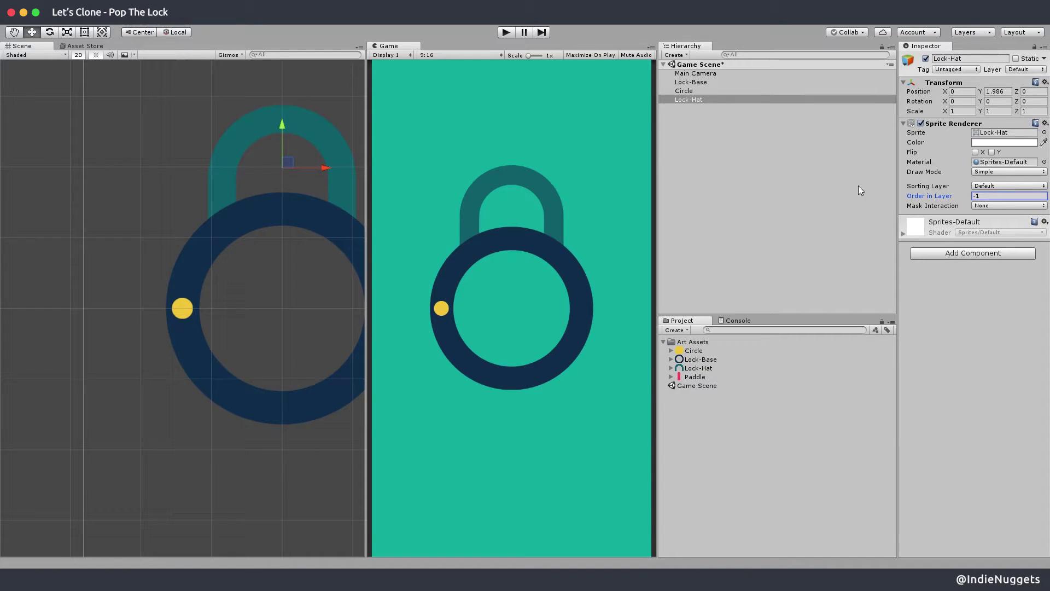
Step: Add the Paddle sprite to the scene and move it up onto the top of the ring
left_click(769, 182)
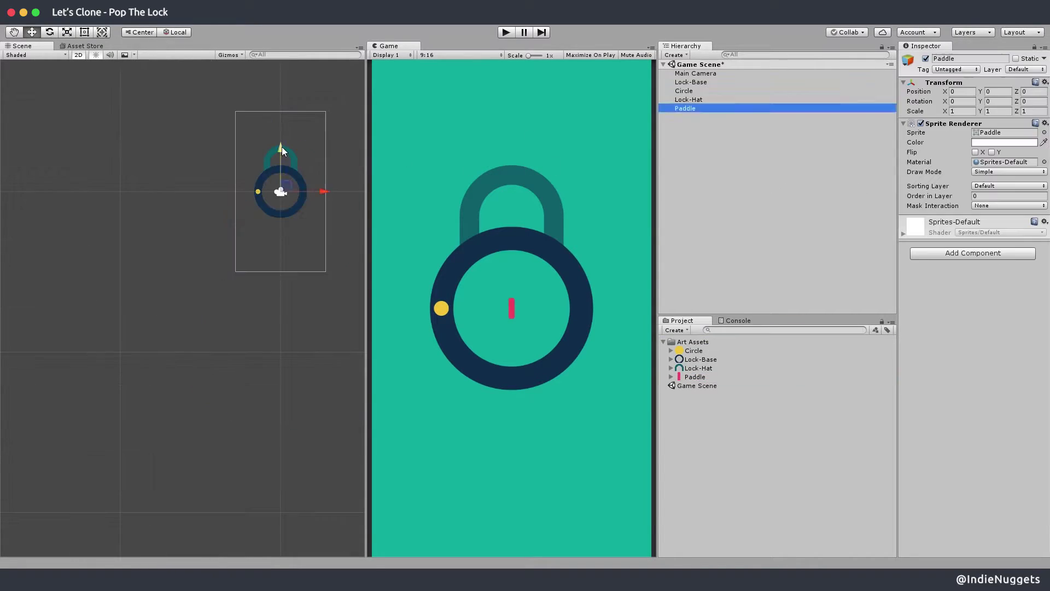
scroll(281, 147, "up", 10)
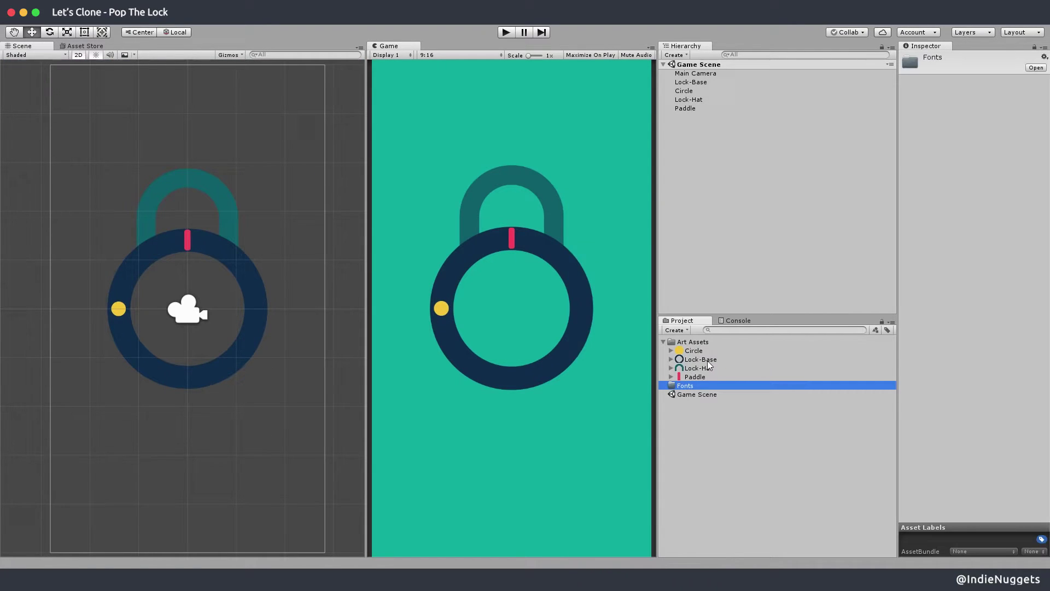
Step: Import the pingwing font into a new Fonts folder and add a UI Text object to the scene
left_click_drag(856, 470, 686, 386)
right_click(707, 160)
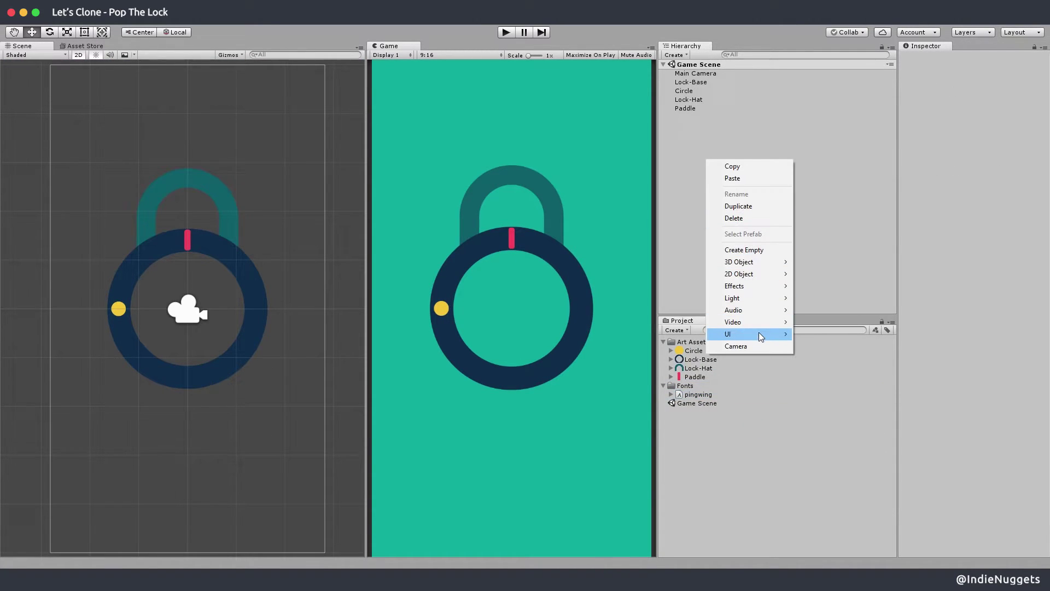
mouse_move(762, 335)
left_click(645, 334)
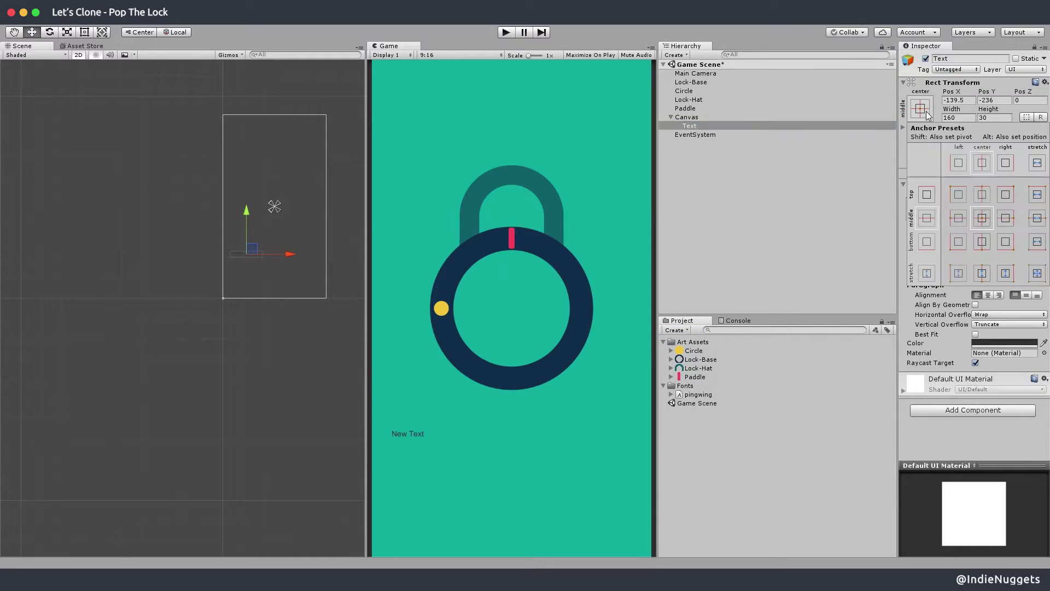
Step: Anchor the text, with its pivot and position, to the canvas's top-left corner and extend its lower anchors to the text box's bottom edge
left_click(955, 189, "alt+shift")
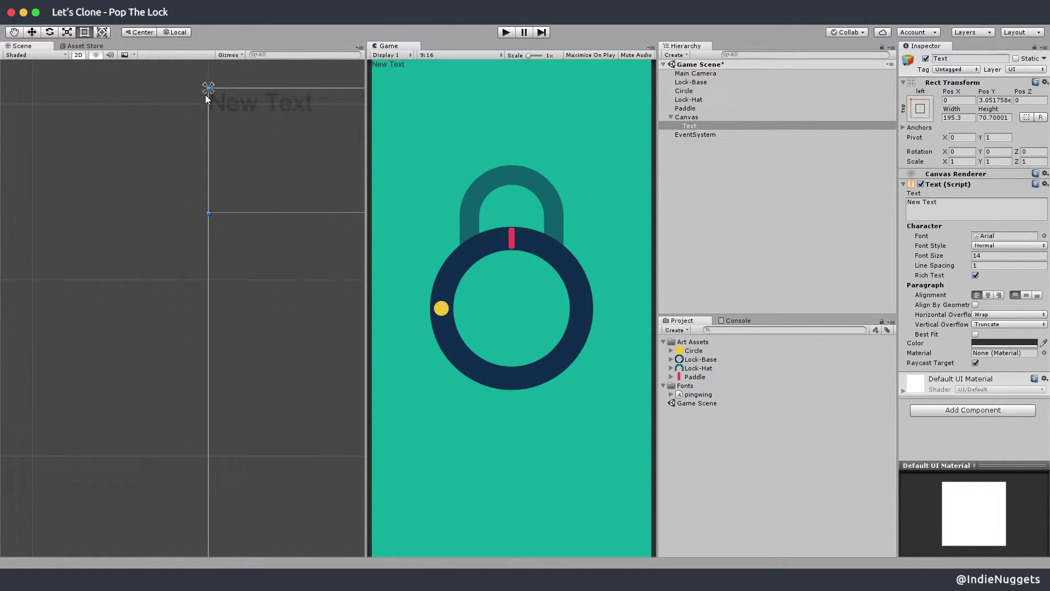
left_click_drag(207, 92, 206, 106)
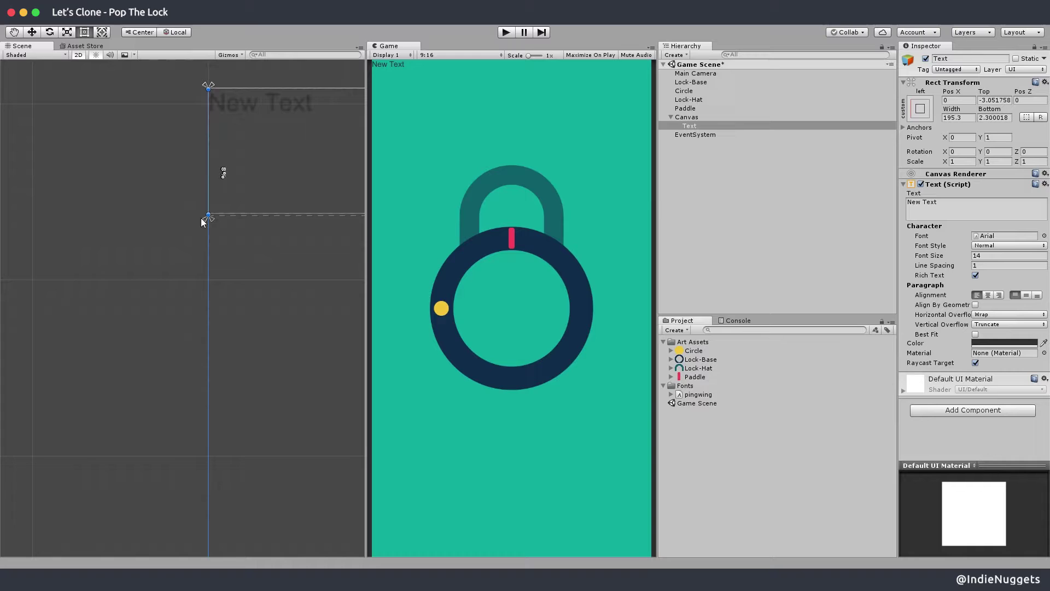
left_click_drag(202, 221, 203, 219)
Step: Set the text's font to pingwing and its color to white (FFFFFFFF)
left_click_drag(691, 397, 996, 236)
left_click(1004, 343)
left_click_drag(328, 257, 296, 218)
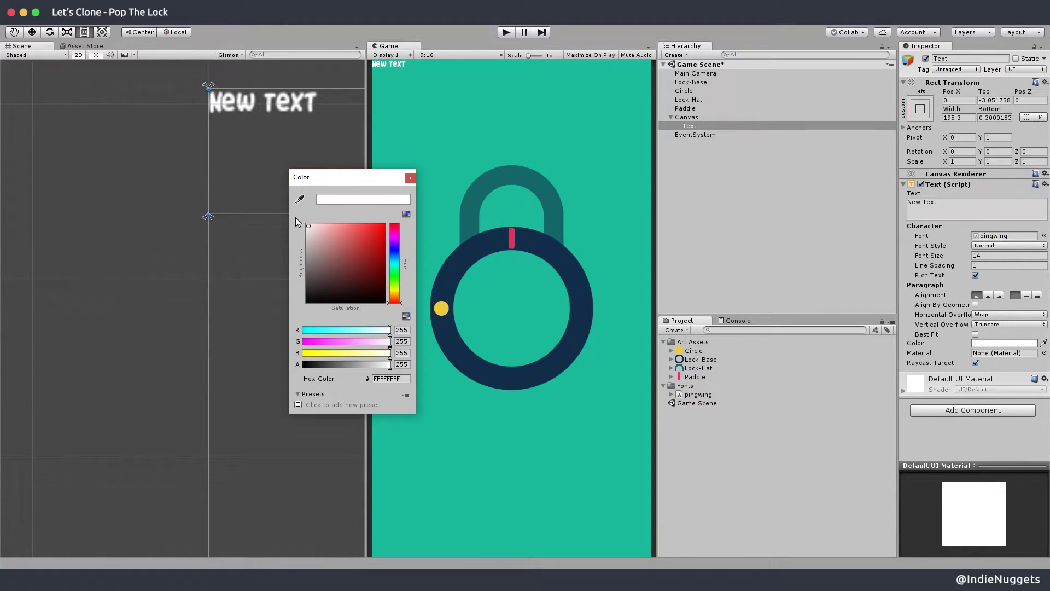
left_click(409, 178)
Step: Set the pingwing font's Rendering Mode to Smooth and apply the import settings
left_click(697, 394)
left_click(1009, 92)
left_click(993, 106)
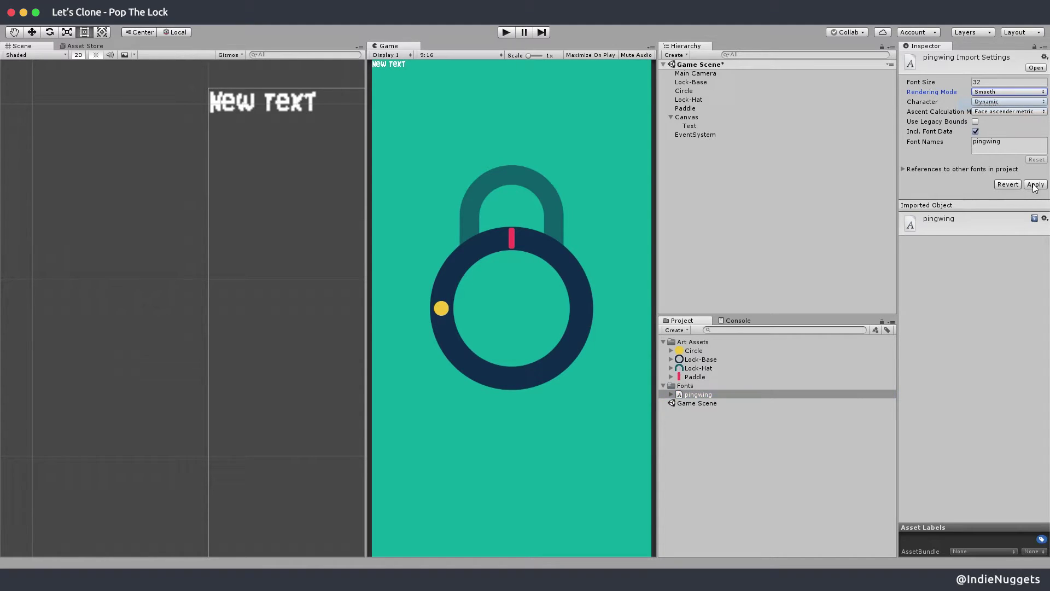
left_click(1031, 182)
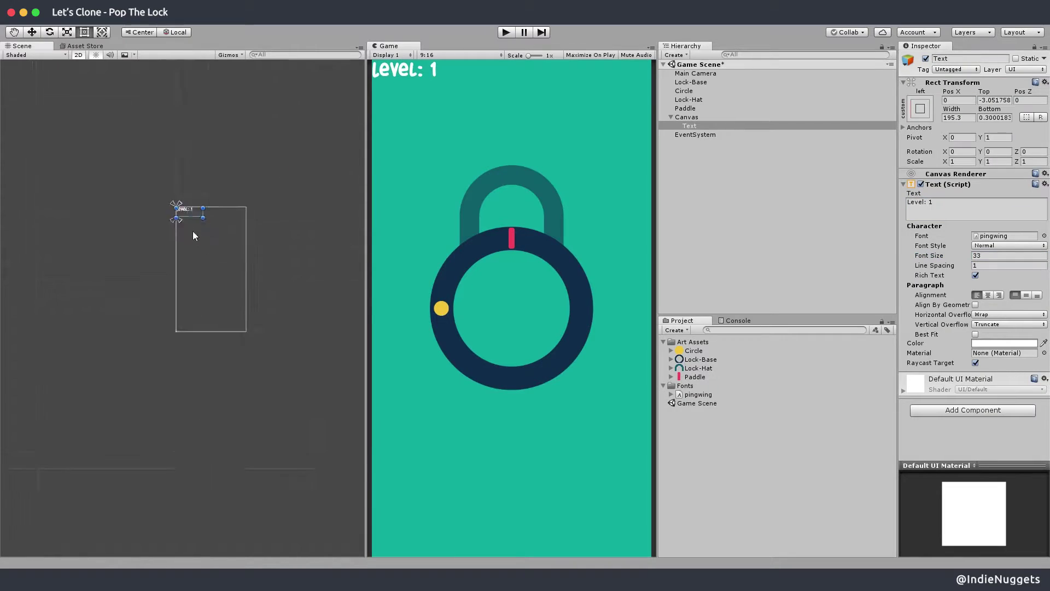
Step: Rename the "Level: 1" text object as LevelText in the scene hierarchy
left_click_drag(192, 231, 221, 176)
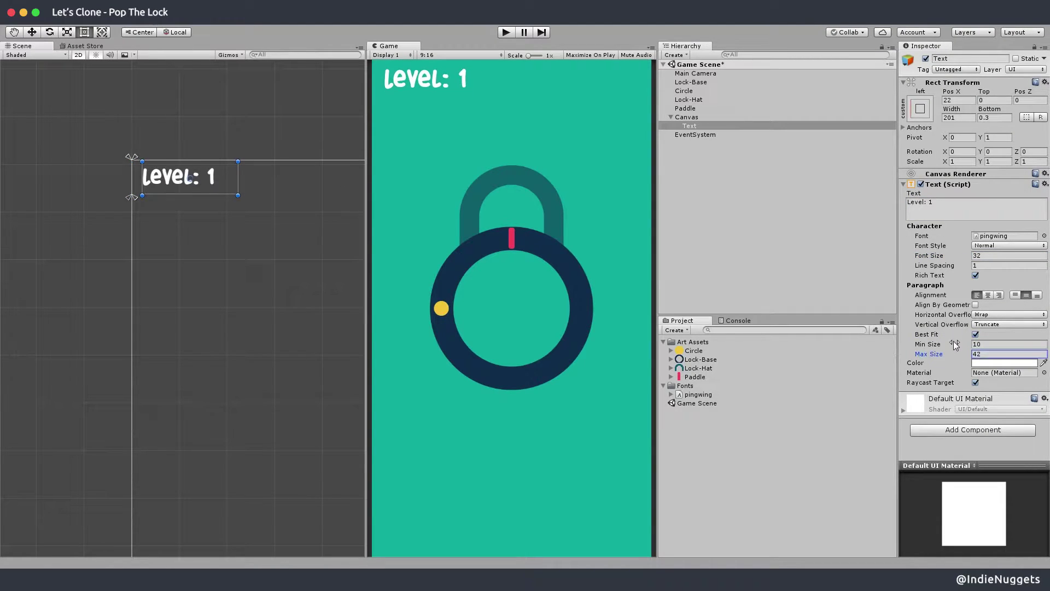
left_click(696, 126)
type("L")
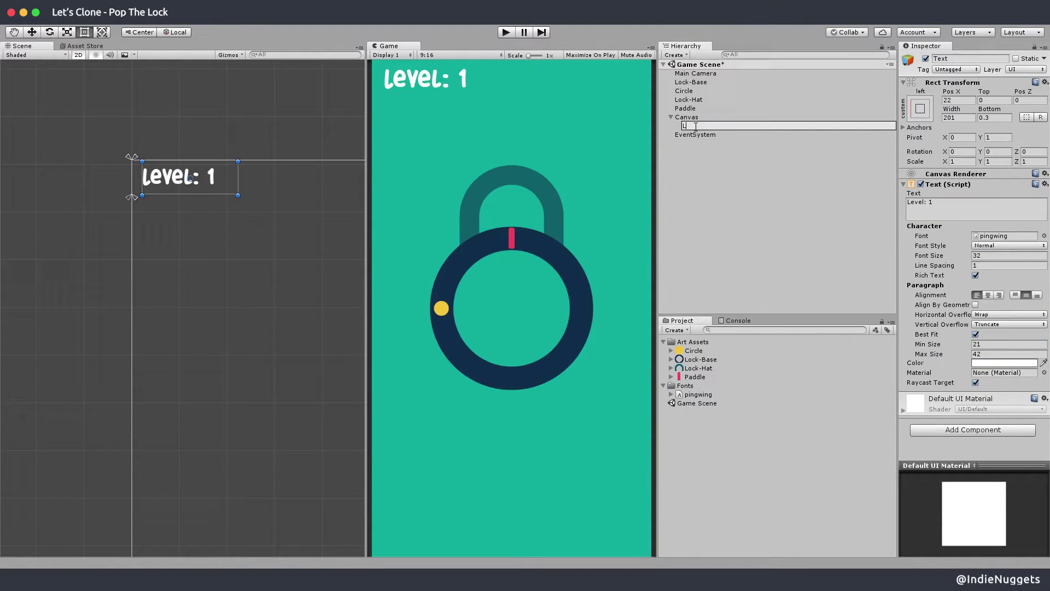
type("evel")
type("Text")
key("Return")
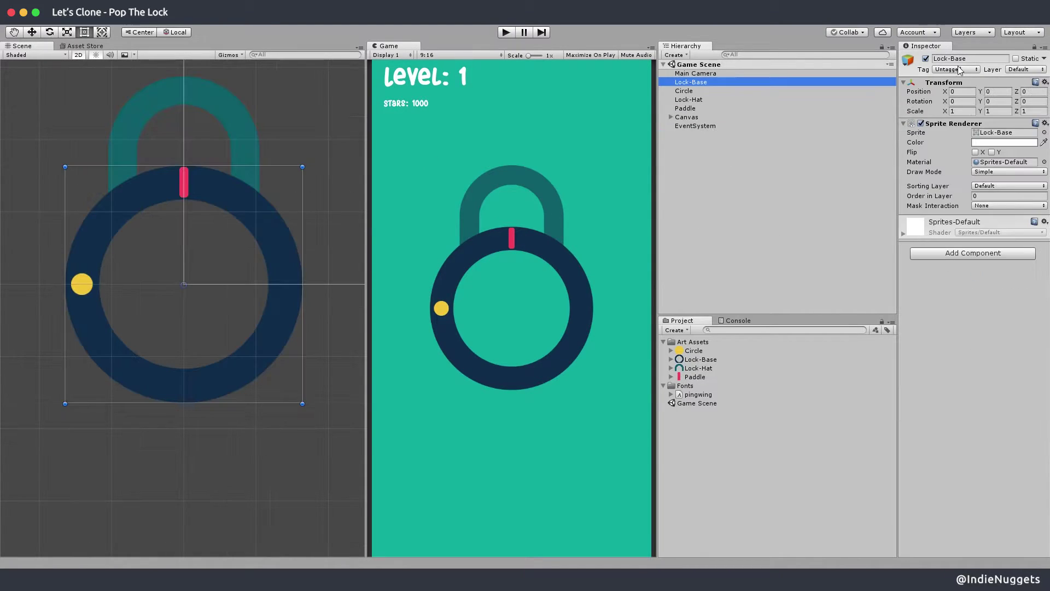
Step: Create a new tag named Anchor in the project's tag list
left_click(958, 69)
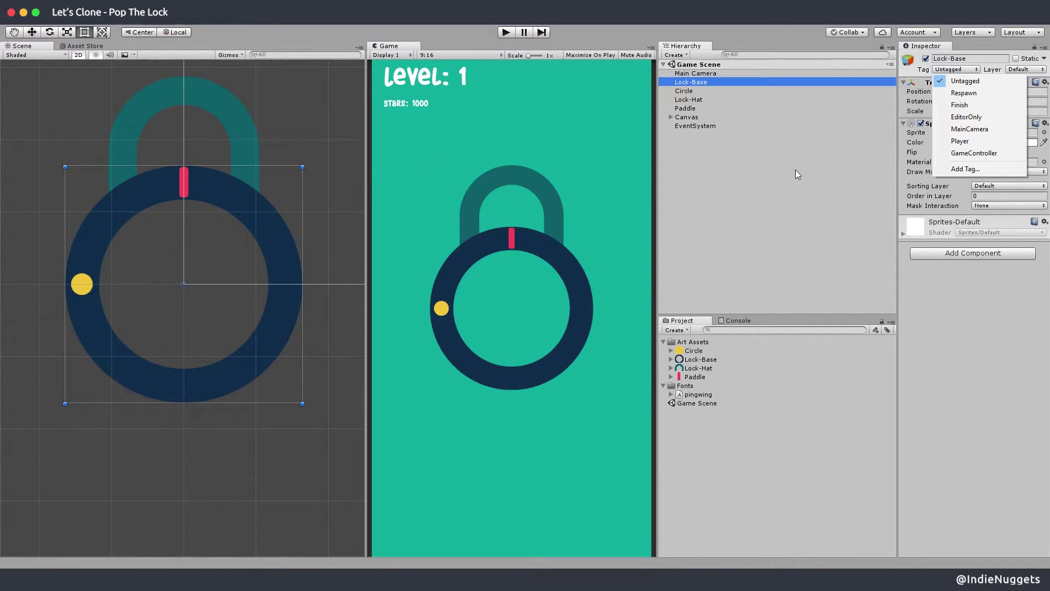
left_click(965, 169)
left_click(1026, 106)
type("Anch")
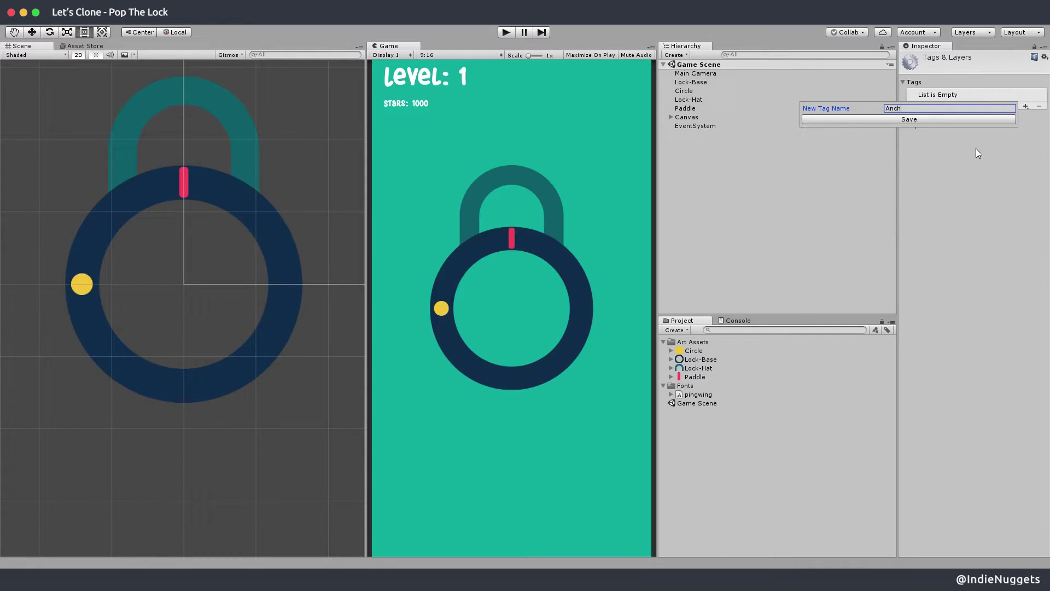
type("or")
key("Return")
Step: Assign the Anchor tag to the Lock-Base object
left_click(704, 107)
left_click(700, 83)
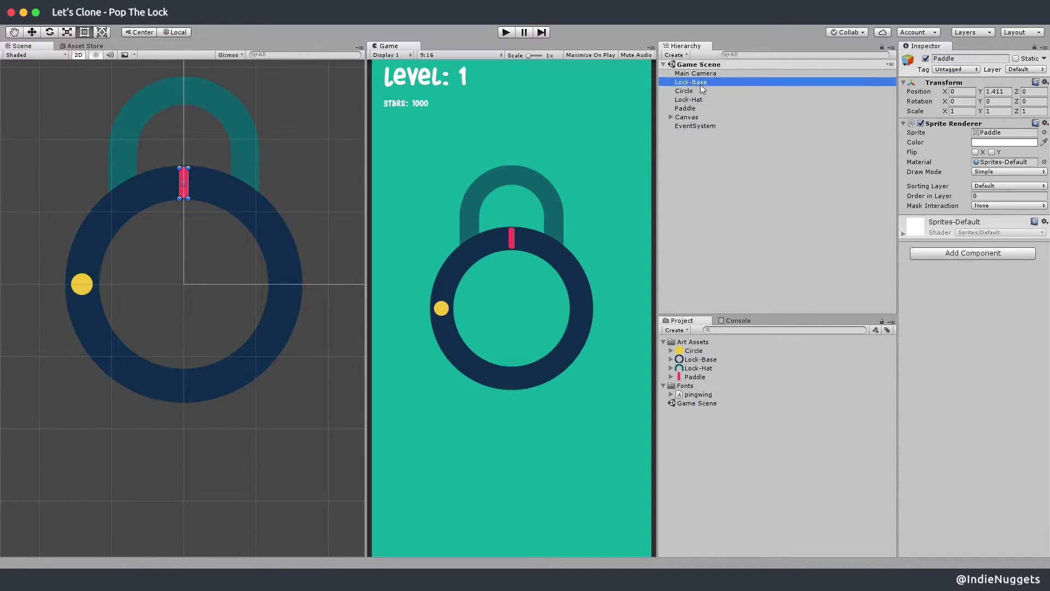
left_click(961, 69)
left_click(962, 164)
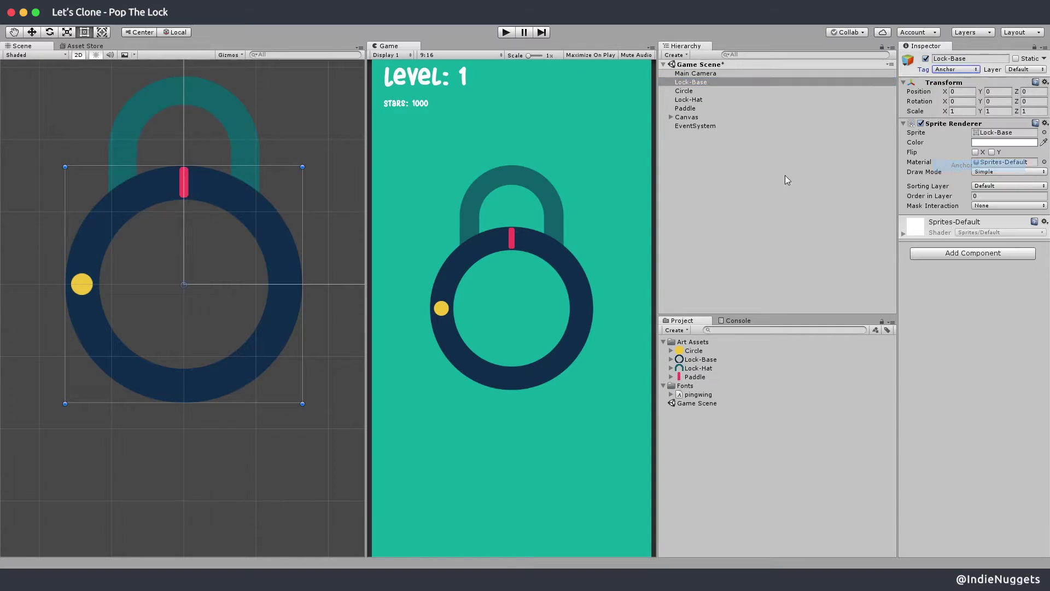
Step: Create an empty object named Lock and nest the Paddle, Lock-Hat, Circle and Lock-Base sprites under it
right_click(698, 166)
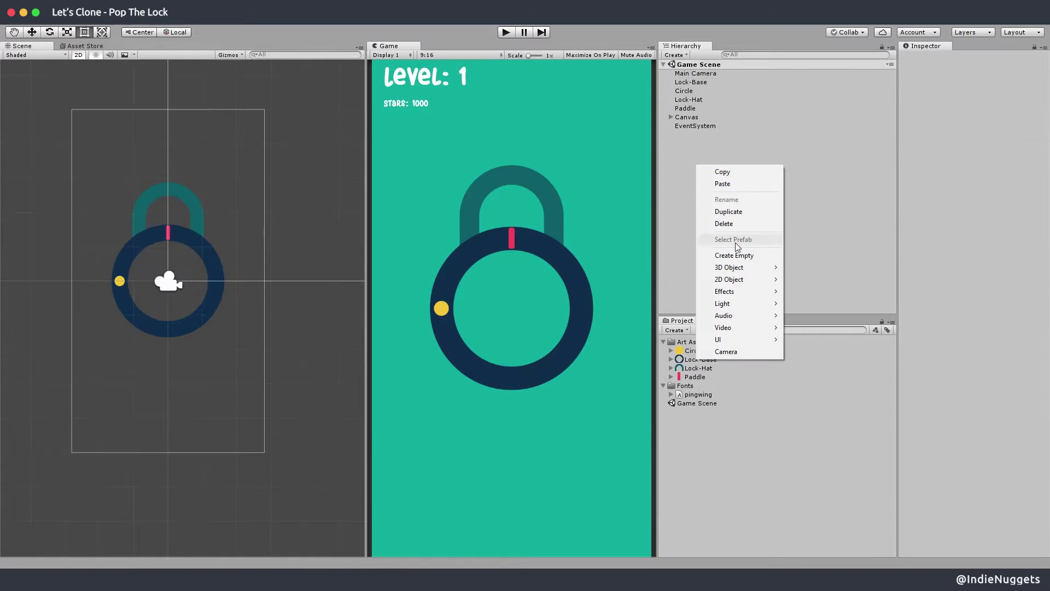
left_click(734, 255)
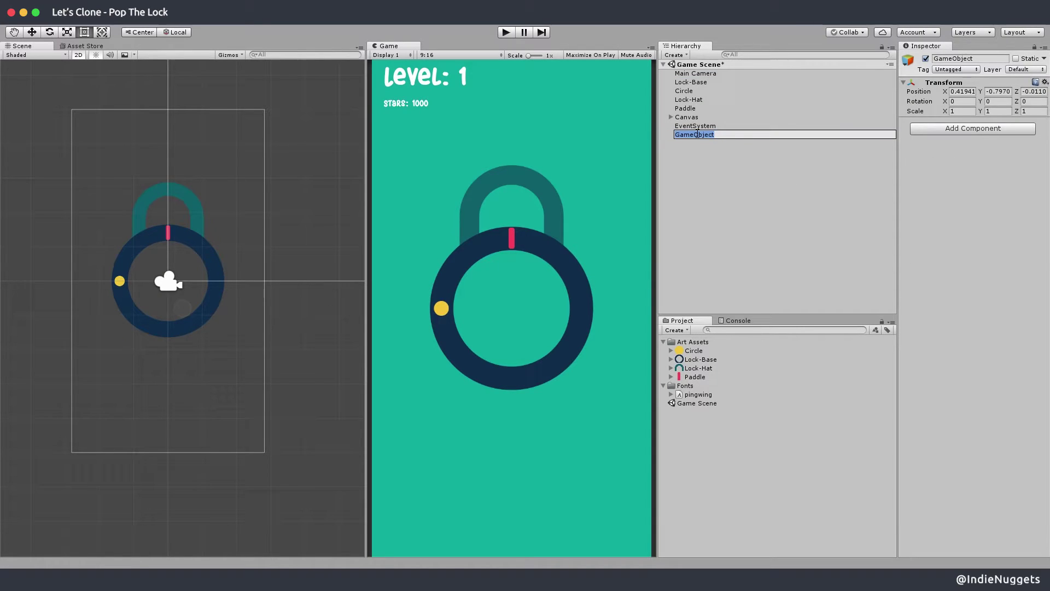
type("Lock")
key("Return")
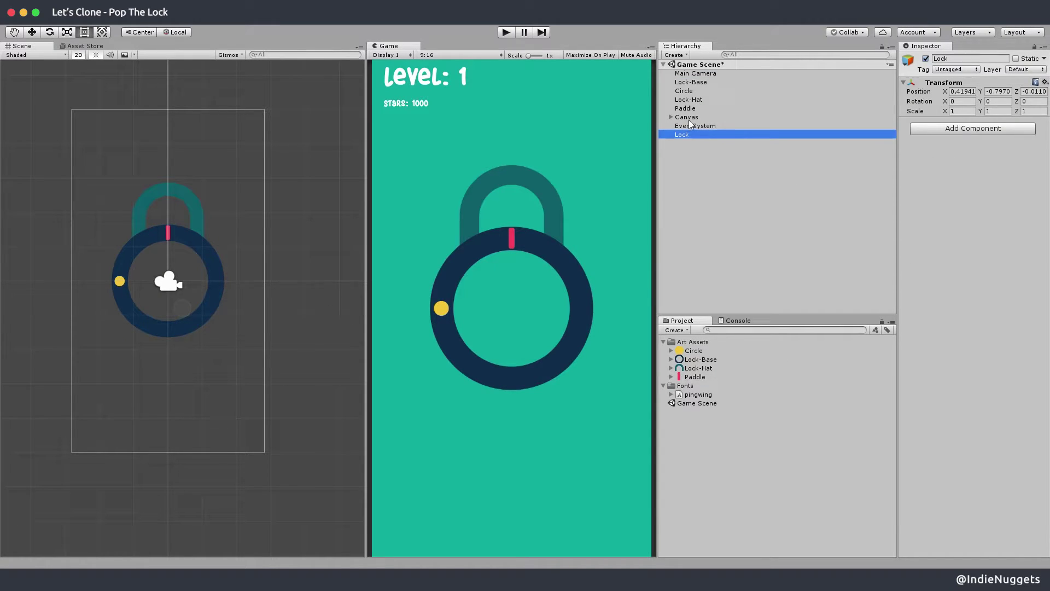
mouse_move(685, 108)
left_mouse_down()
mouse_move(682, 134)
mouse_move(689, 109)
left_mouse_up()
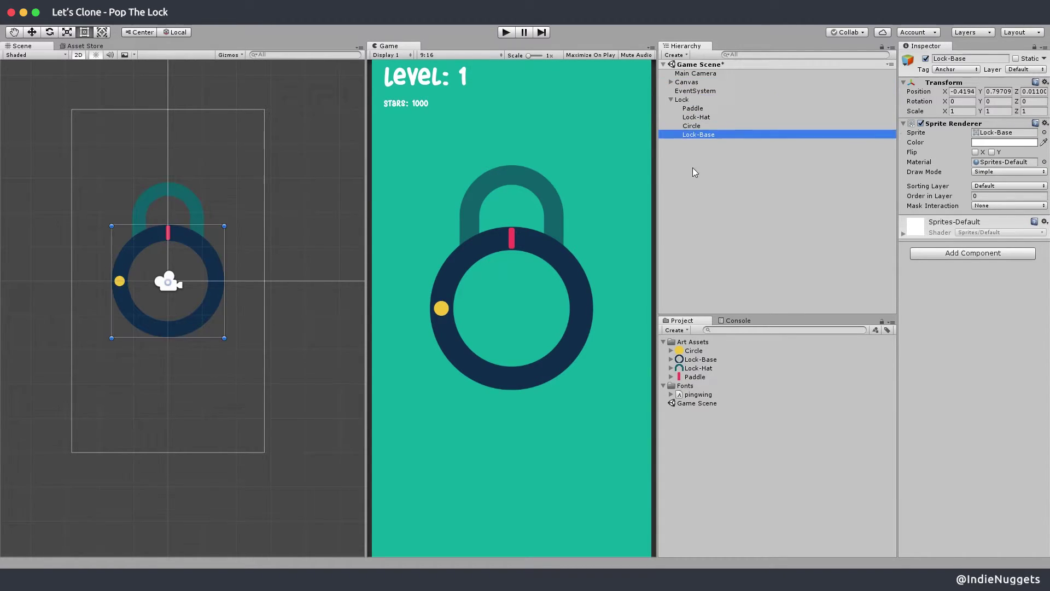
Step: Reset the transforms of the Lock object and its child sprites to the origin
left_click(682, 100)
scroll(249, 273, "down", 5)
left_click(698, 135)
left_click(1045, 82)
left_click(949, 92)
left_click(692, 108)
left_click(692, 126, "shift")
Step: Reposition the Paddle on top of the ring at Y 1.4, the Lock-Hat above the ring and the Circle on the ring's left side
left_click(693, 109)
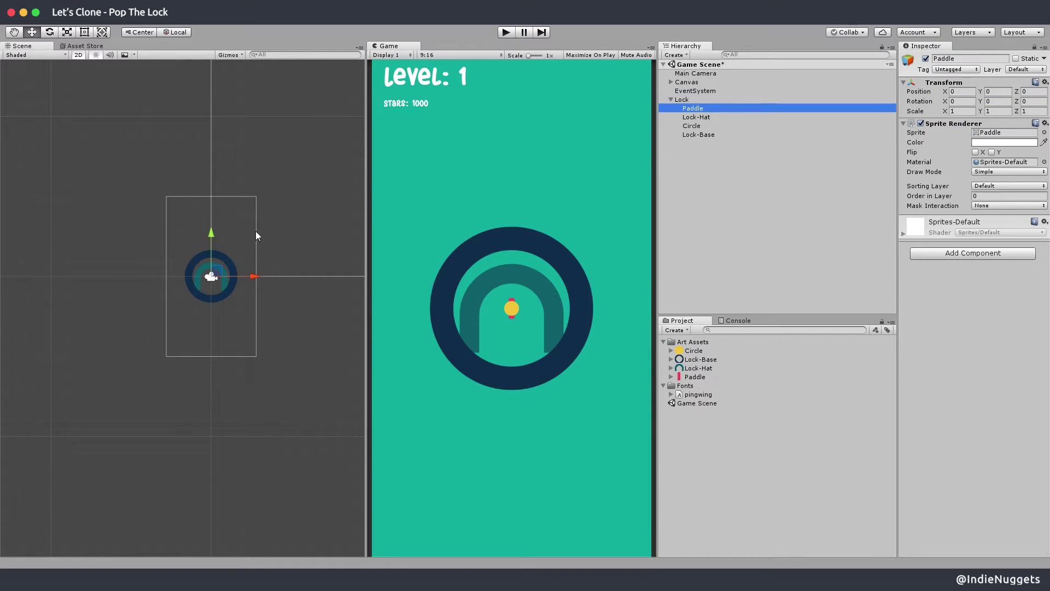
left_click(694, 117)
left_click_drag(211, 232, 211, 199)
left_click(692, 126)
left_click_drag(253, 276, 230, 276)
left_click(698, 134)
Step: Collapse the Art Assets and Fonts folders and create a new project folder named Paddle System
left_click(664, 341)
left_click(664, 351)
left_click(720, 392)
left_click(679, 330)
left_click(711, 195)
type("Paddle  ")
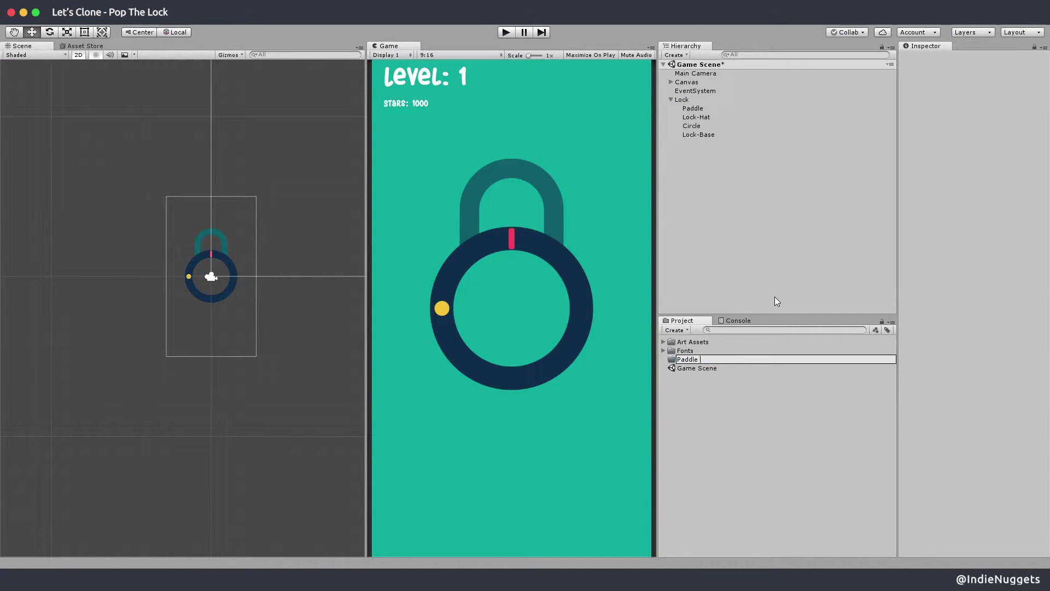
type("System")
key("Return")
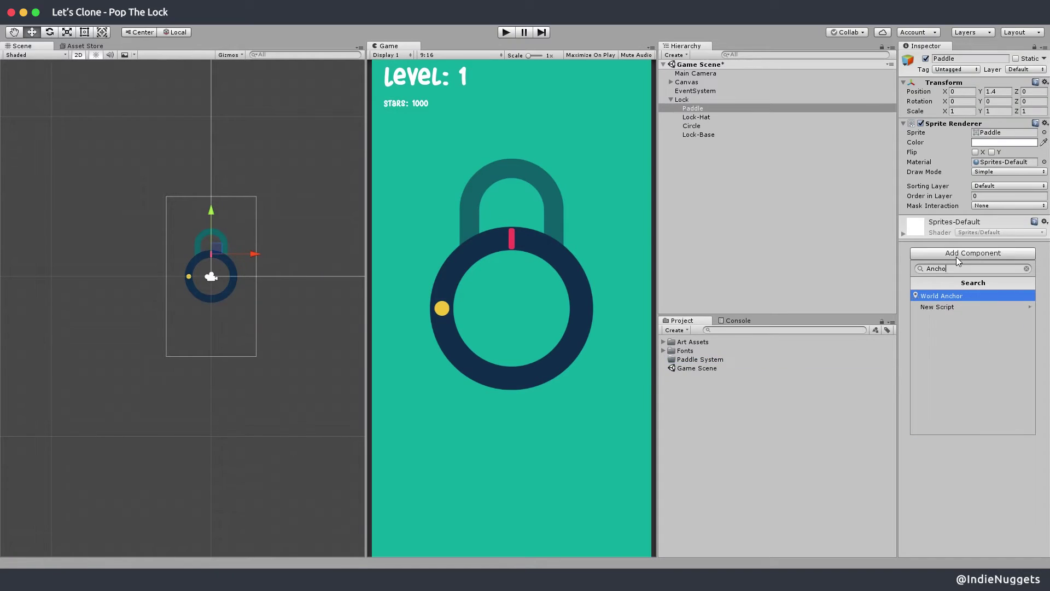
Step: Add a new script component named AnchoredMotor to the Paddle and move the script file into the Paddle System folder
type("otor")
key("Return")
key("Return")
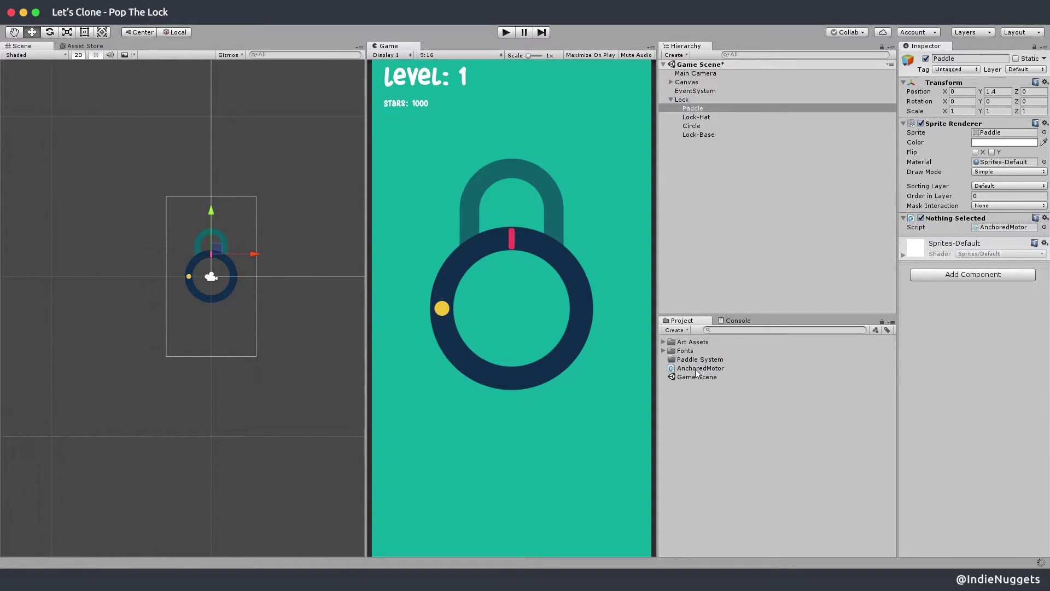
left_click_drag(696, 372, 699, 362)
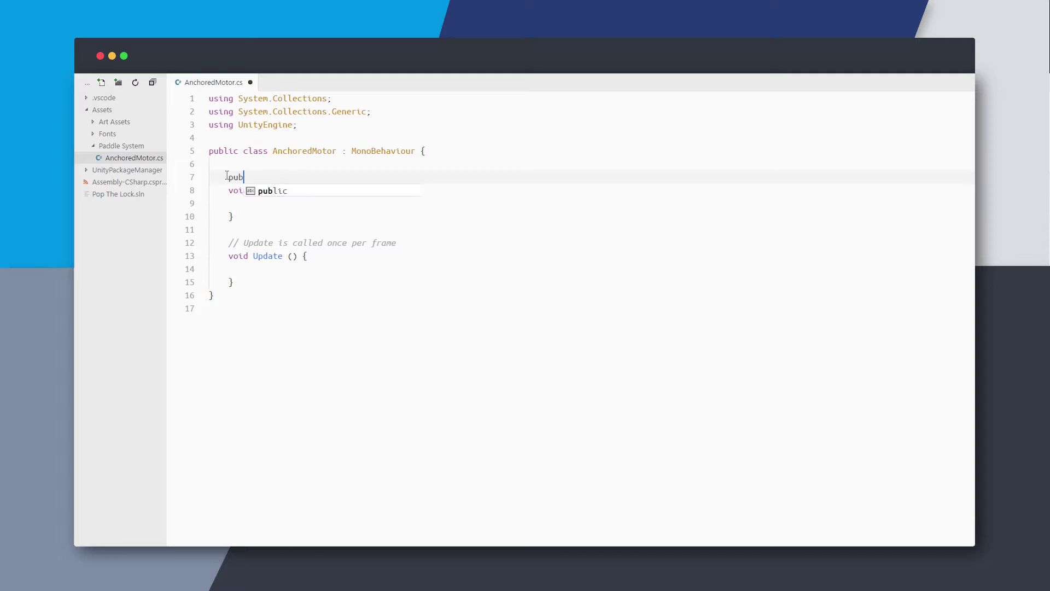
Step: Open AnchoredMotor.cs in the code editor and declare a public int Speed = 5 and a Transform field _anchor
type("public int Speed =")
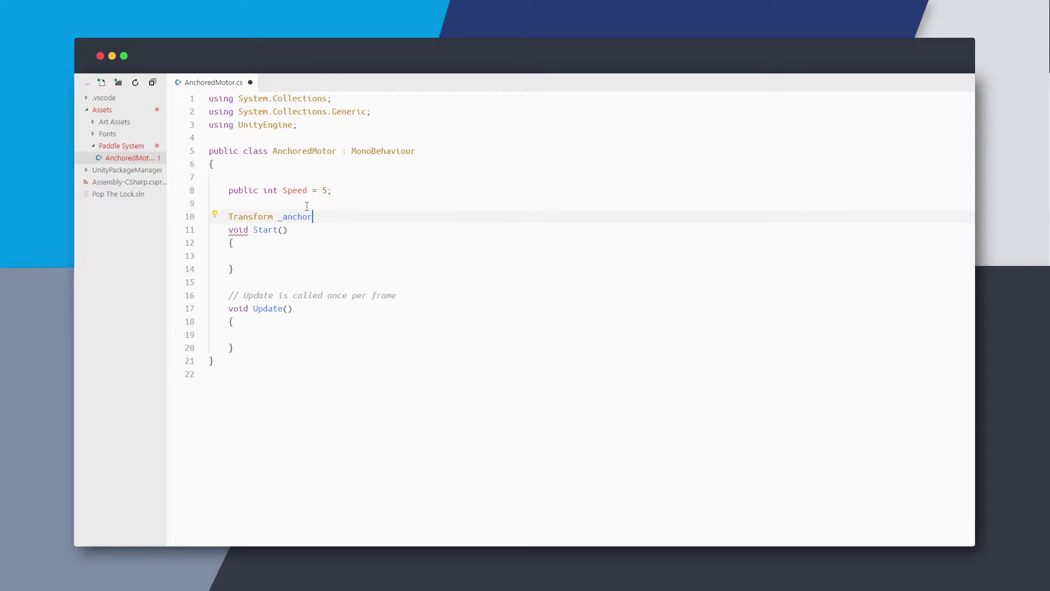
type(";")
key("Return")
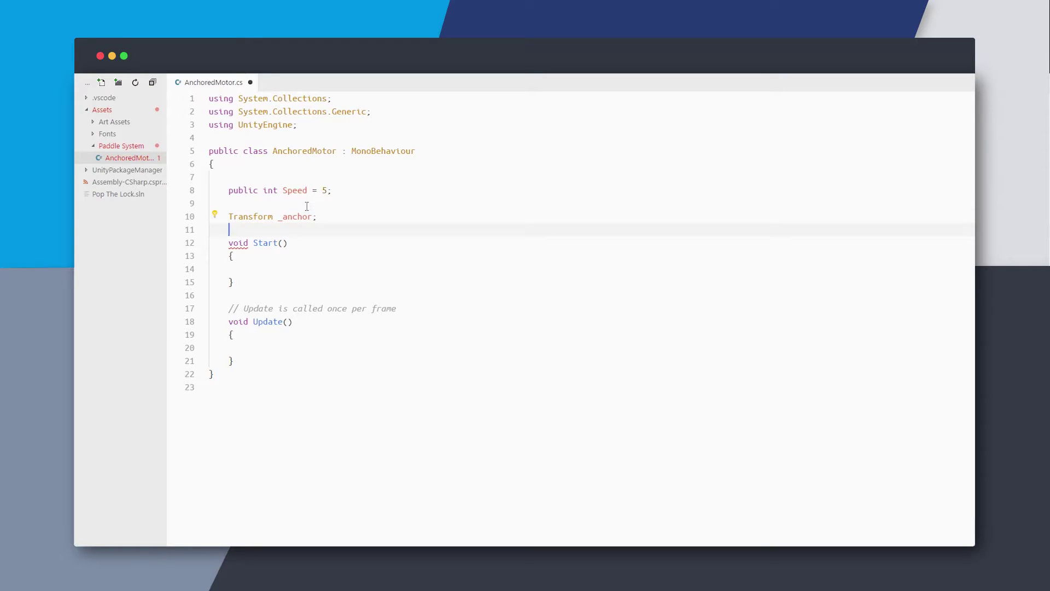
Step: In Start, set _anchor to GameObject.FindGameObjectWithTag("Anchor").transform
left_click(275, 265)
type("_anchor = GameObject.FindGameObjectWithTag(\"Anchor\").t")
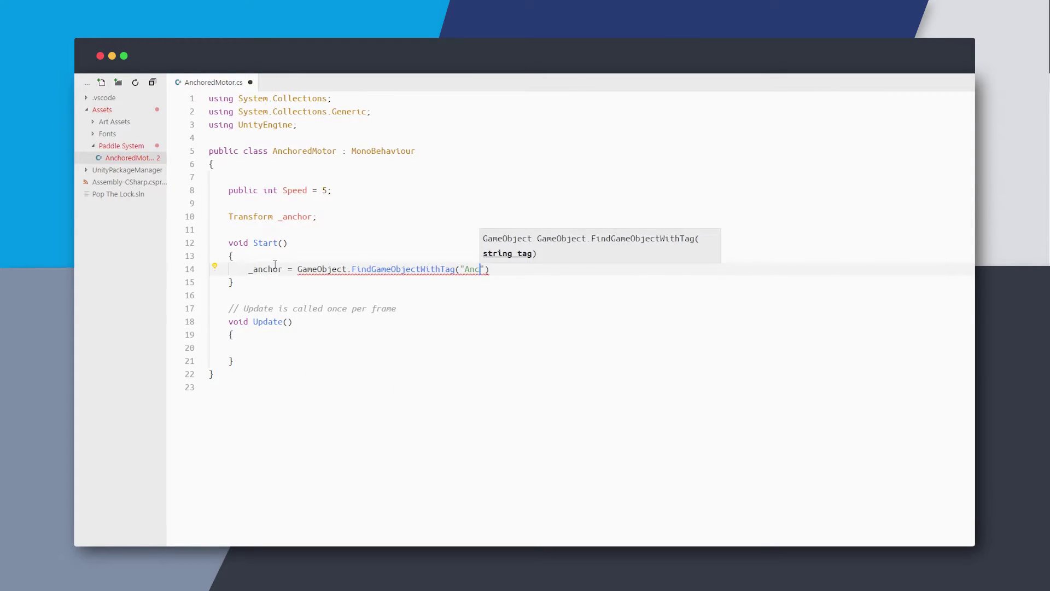
type("ransform;")
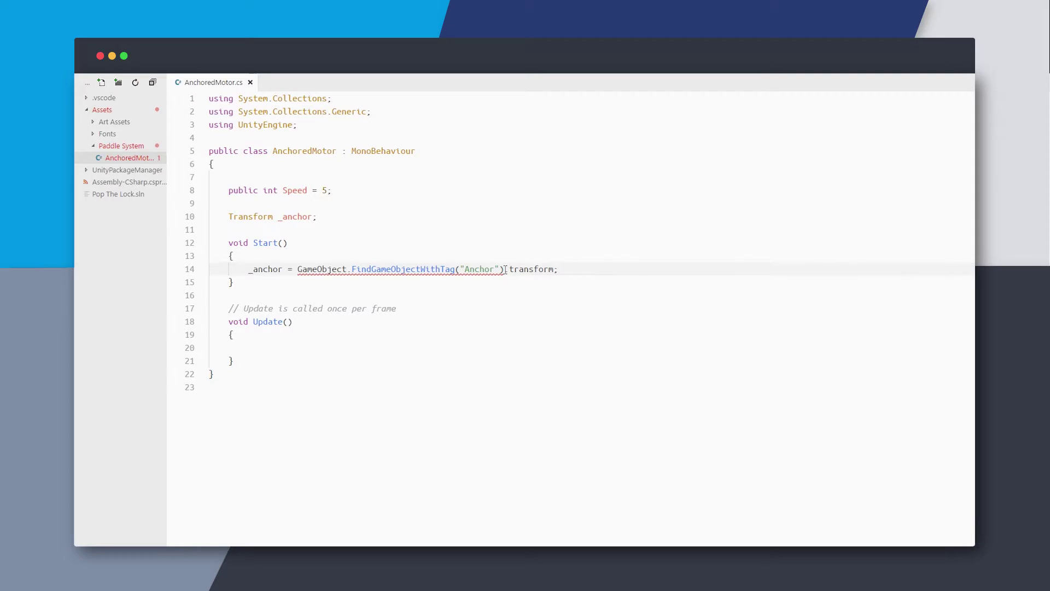
Step: Remove the comment above Update and write transform.RotateAround(_anchor, Vector3.up, Speed * Time.deltaTime); in its body
left_click_drag(400, 309, 403, 294)
key("BackSpace")
left_click(286, 334)
type("transform.RotateAround(_anchor, Vector3.up, Speed * Time.deltaTime")
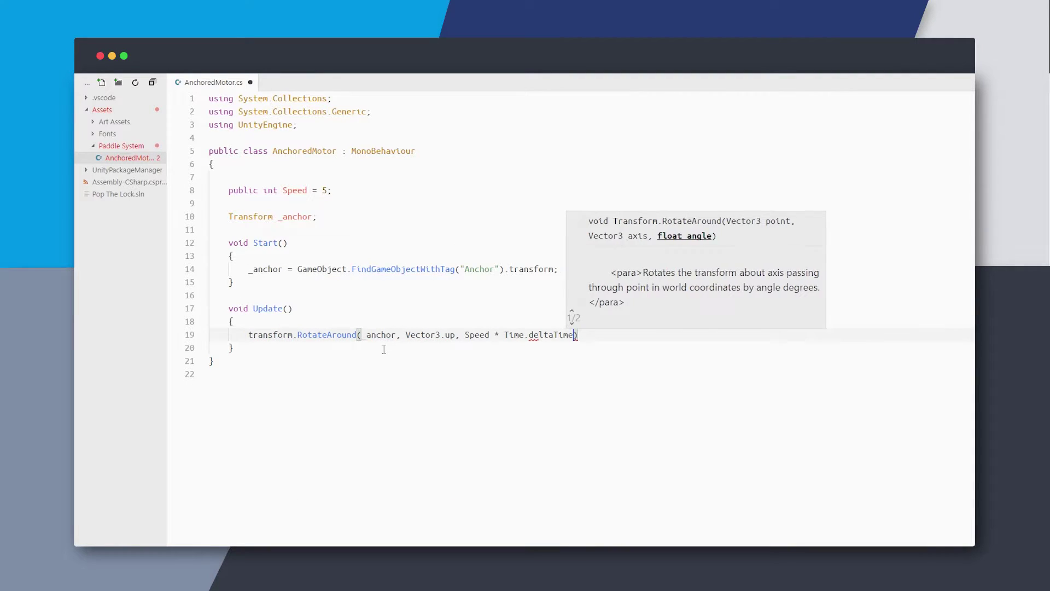
type(");")
Step: Change the RotateAround arguments to use _anchor.position as the point and Vector3.forward as the axis
left_click(396, 335)
type(".position")
double_click(494, 334)
type("forw")
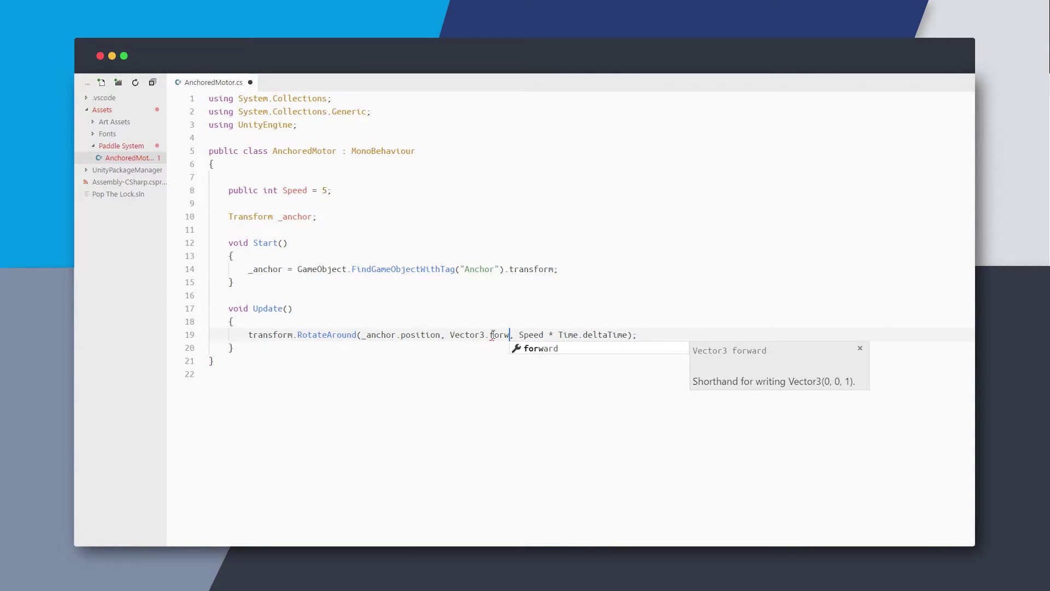
key("Tab")
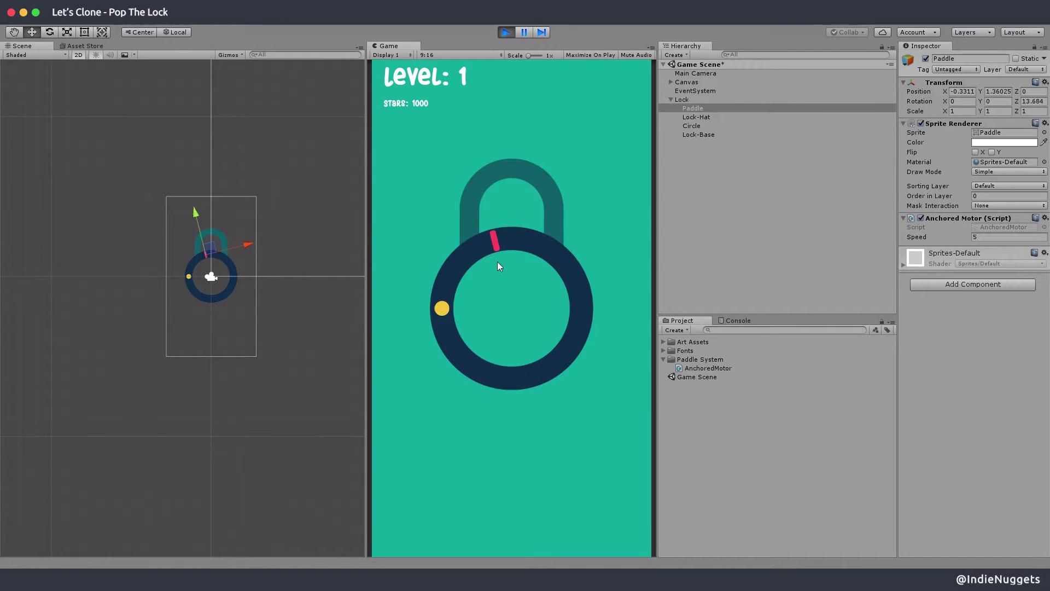
Step: Switch to Unity and increase the Paddle's Anchored Motor Speed during play mode to test the rotation
left_click_drag(961, 237, 983, 237)
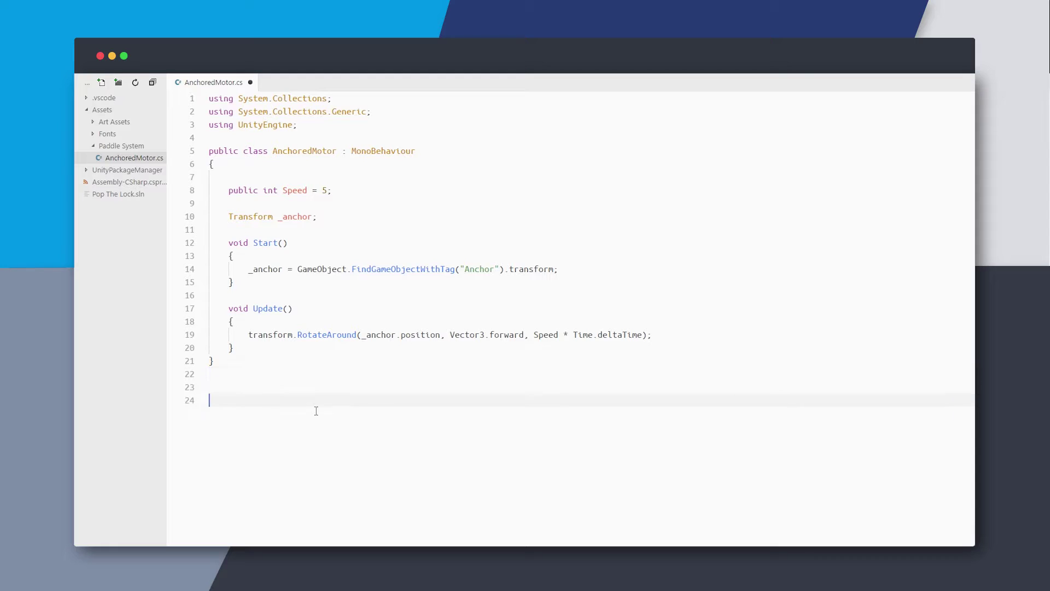
Step: Add a public enum Direction below the AnchoredMotor class with Clockwise = 1 and AntiClockwise = -1
type("public enum Direct")
type("ion")
key("Return")
type("{")
key("Return")
key("ctrl+s")
type("Clockwise =")
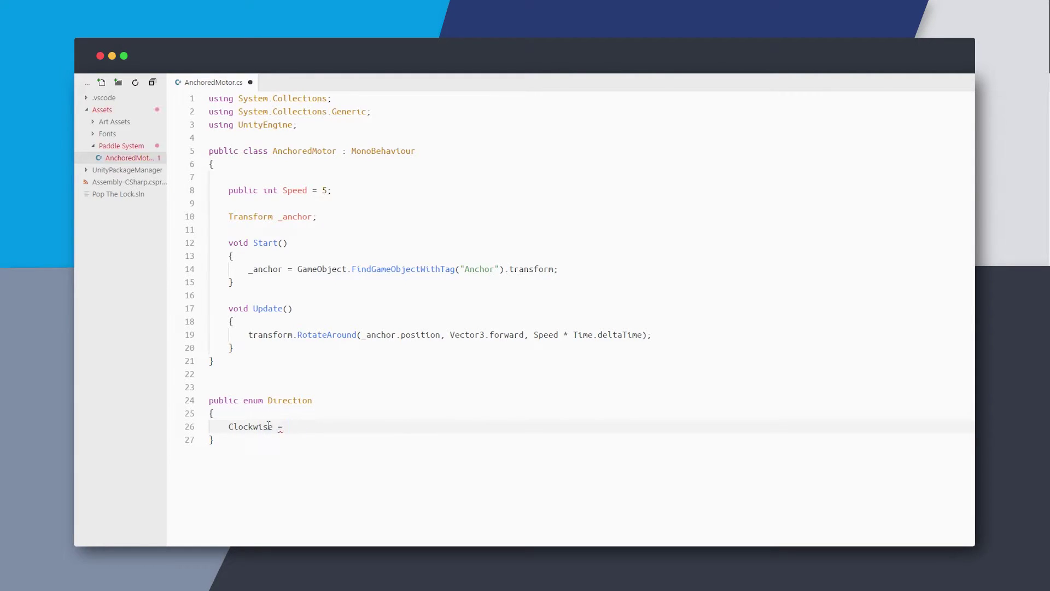
type(" 1,")
key("Return")
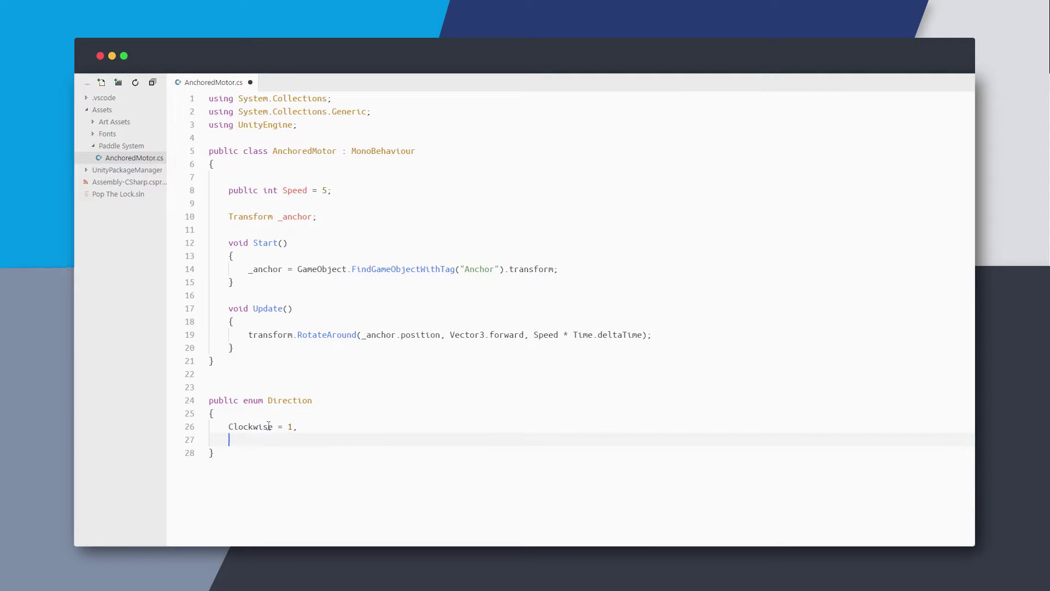
type("AntiClock")
Step: Declare Direction _direction = Direction.Clockwise; below the Speed field and save the script
left_click(354, 191)
key("Return")
type("Direction _direction = Direction.Clockwise;")
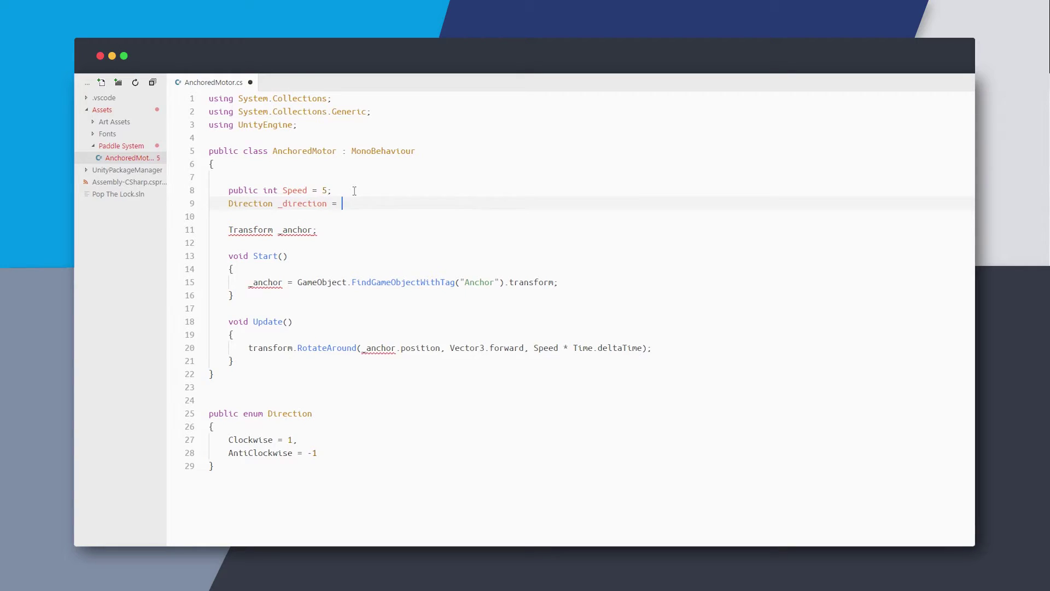
key("ctrl+s")
Step: Multiply the RotateAround angle by _direction in Update, casting it with (int)
left_click(644, 348)
type("*_direction")
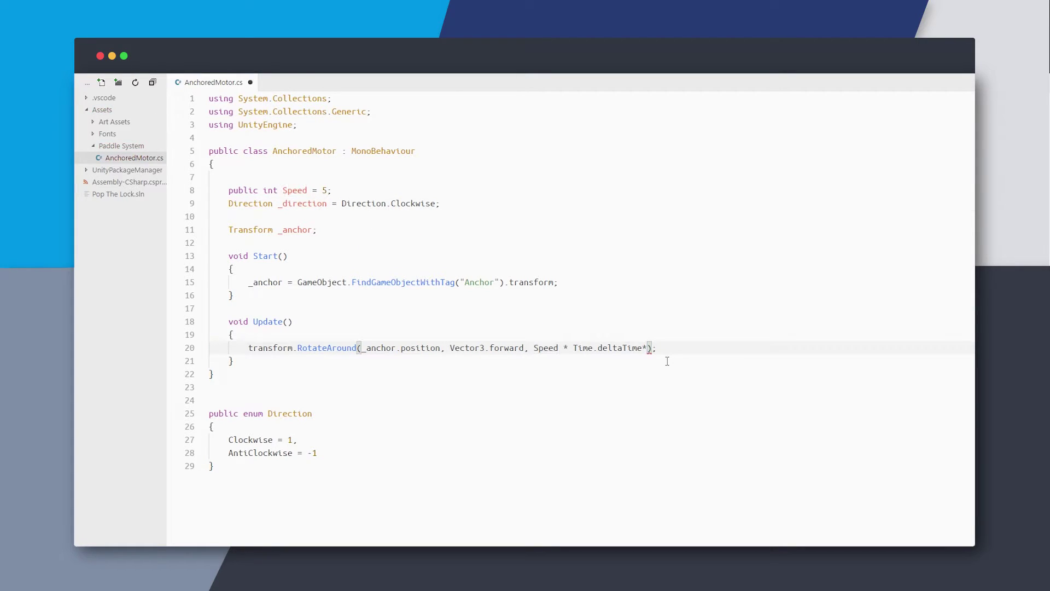
key("ctrl+s")
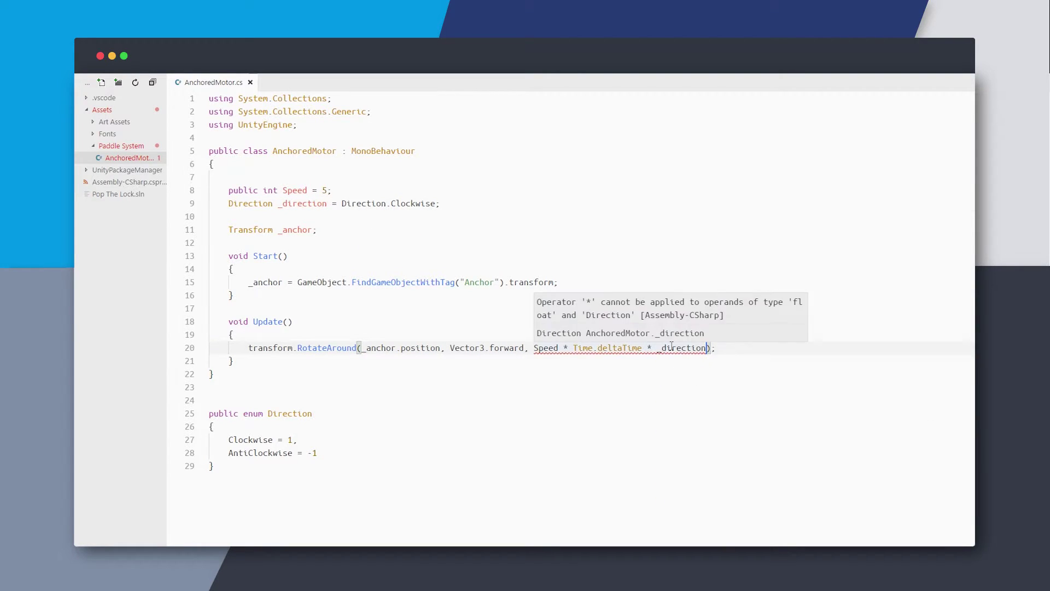
left_click(659, 347)
type("(int)")
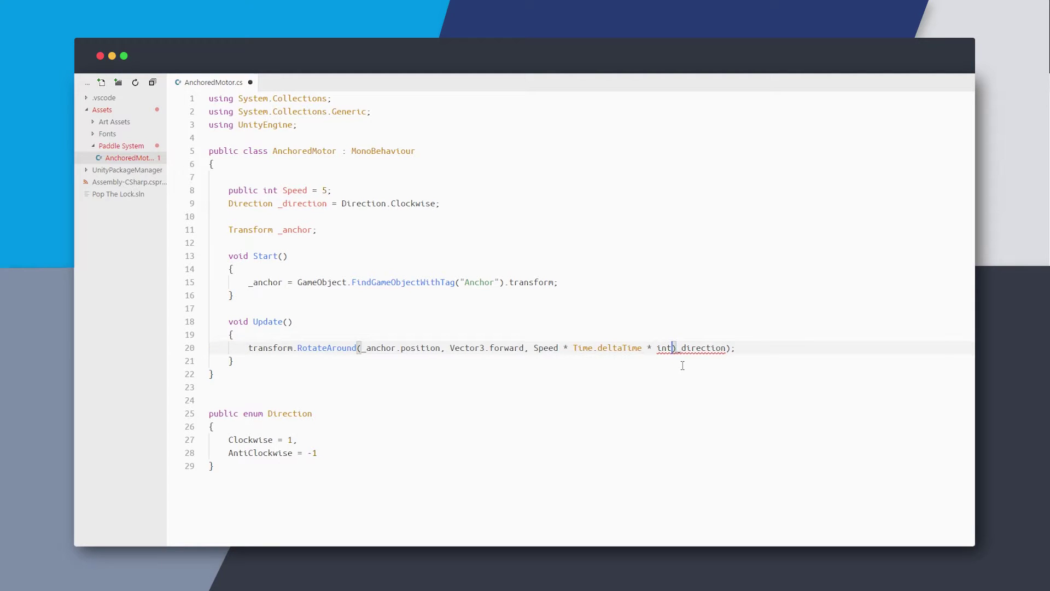
Step: Make the _direction field public in AnchoredMotor.cs and save the script
left_click(228, 202)
type("public")
key("ctrl+s")
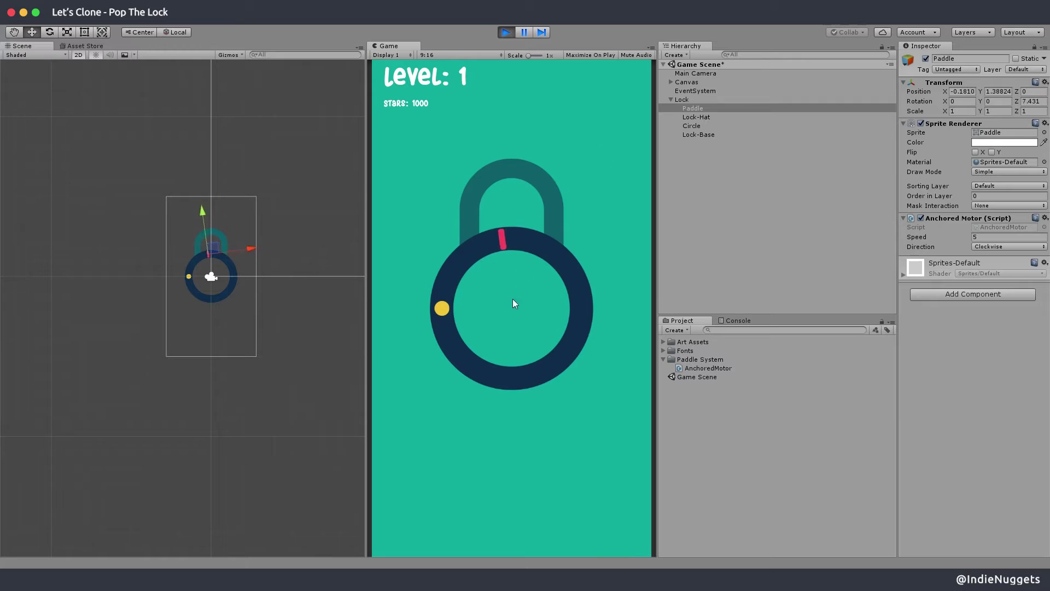
Step: Test the Paddle in Unity's play mode with its Anchored Motor Direction set to Anti Clockwise, and stop playing
left_click(1005, 246)
left_click(1003, 260)
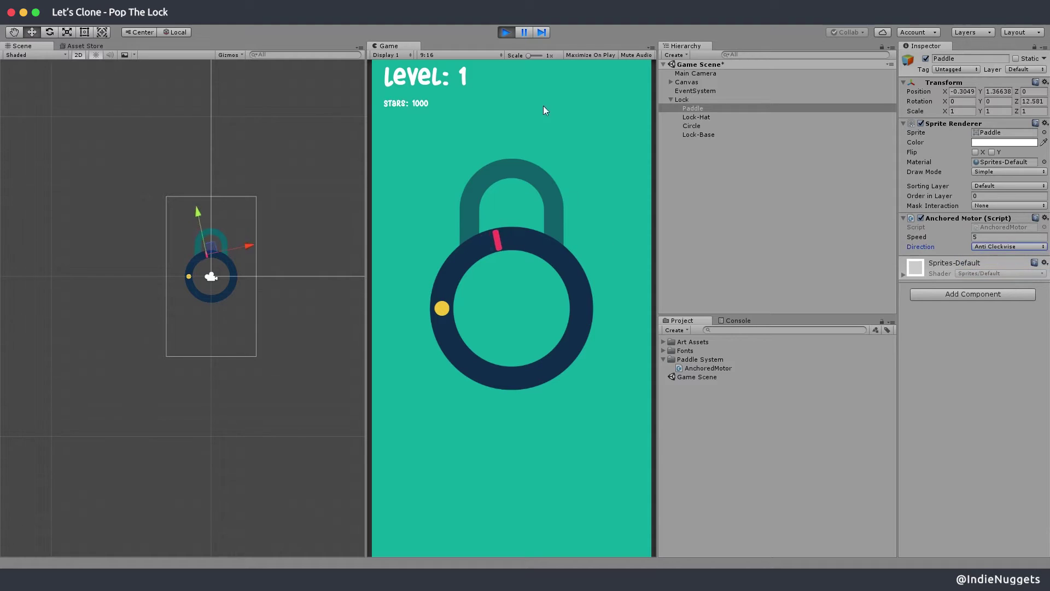
left_click(506, 32)
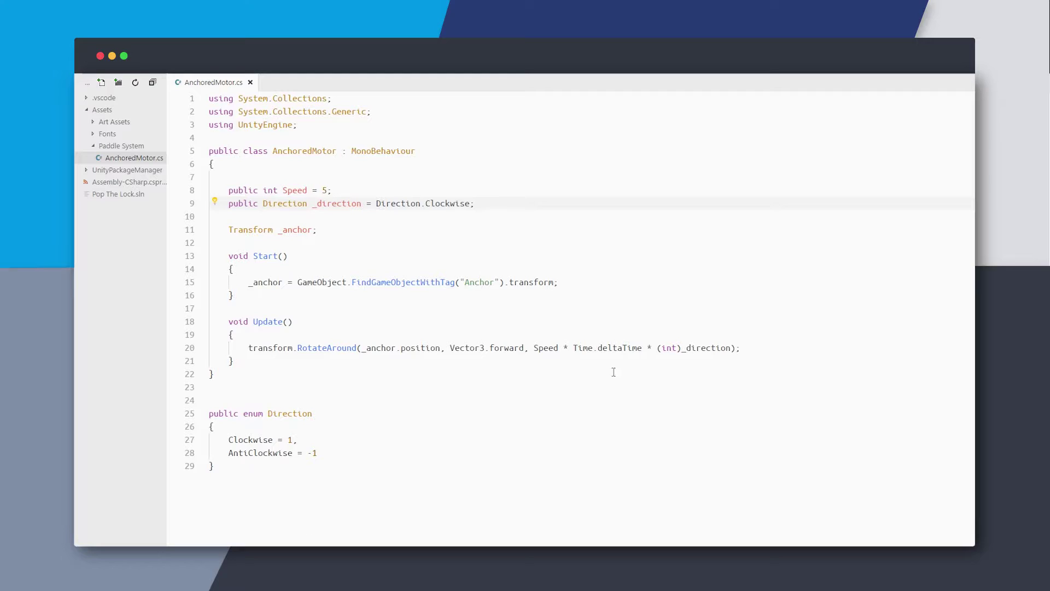
Step: Negate the (int)_direction factor in the RotateAround call and test the Paddle's Anti Clockwise direction in Unity's play mode
left_click(660, 347)
type("-(int)_direction);")
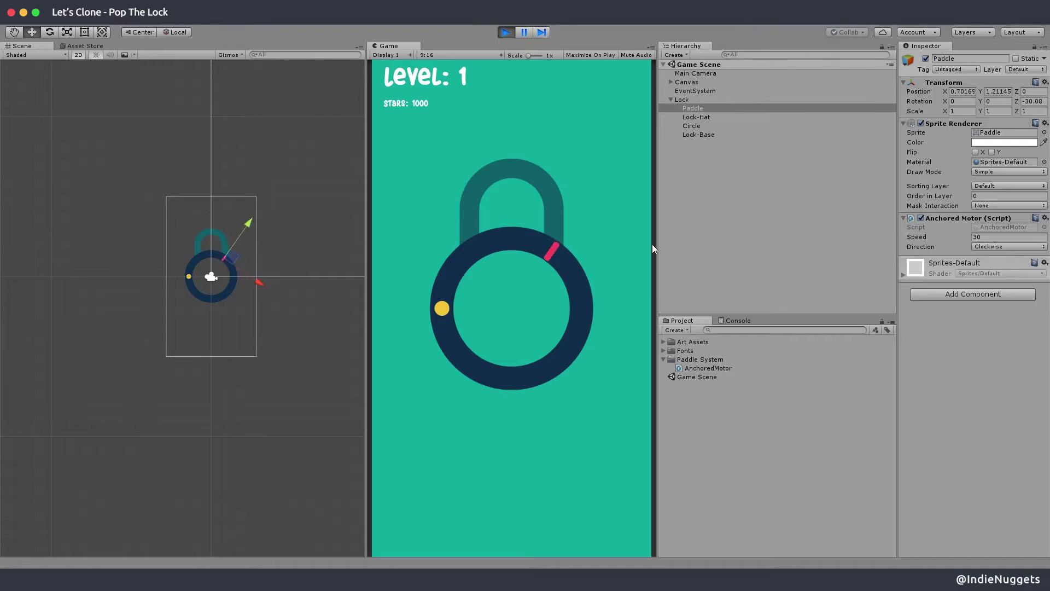
left_click(1009, 247)
left_click(954, 266)
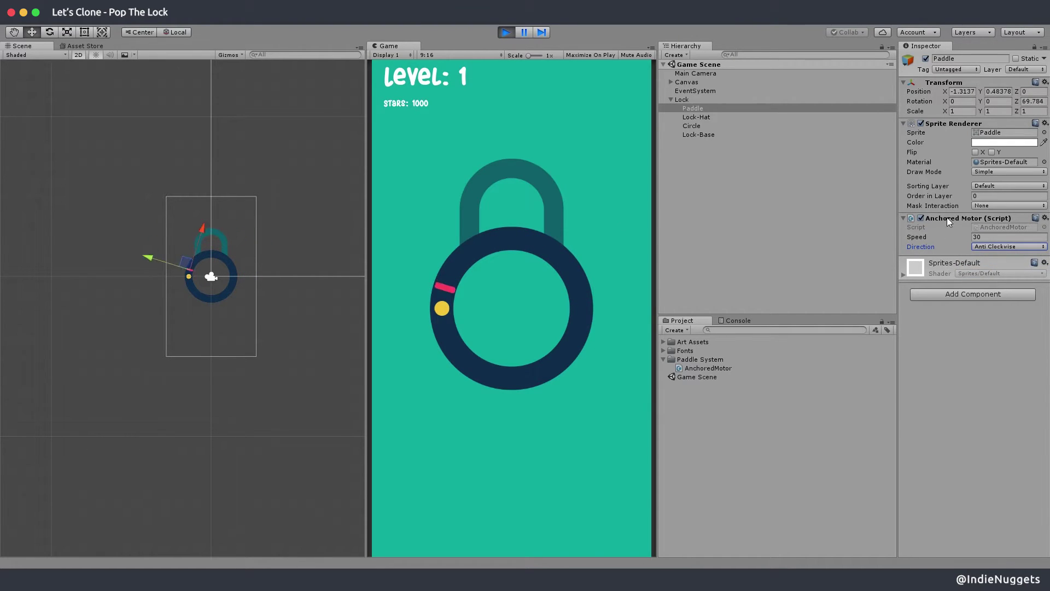
key("super+p")
Step: Add a UI Text object to the Canvas and name it Remaining Circles
right_click(706, 165)
mouse_move(740, 338)
left_click(635, 338)
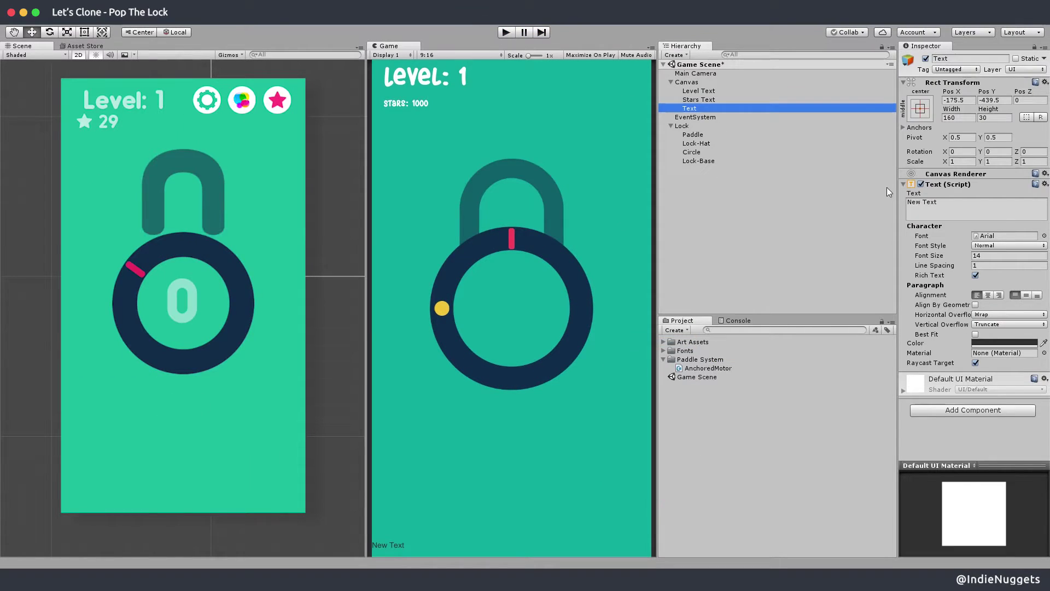
key("Return")
type("Remaining Circ")
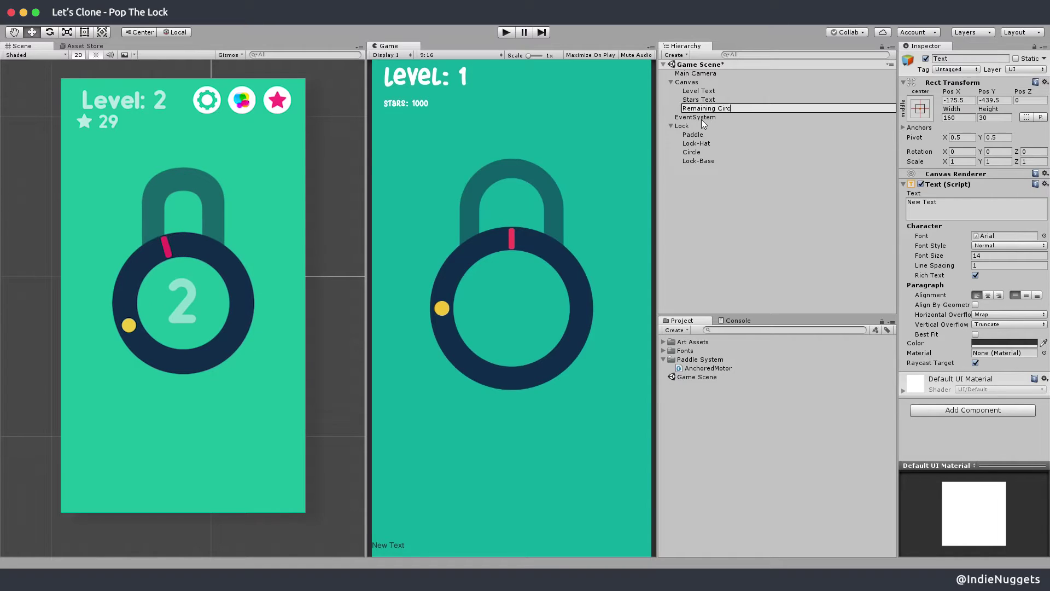
type("les")
key("Return")
Step: Set the Remaining Circles text to 99 and its color to white (FFFFFFFF)
left_click(957, 209)
type("99")
left_click(1003, 343)
left_click_drag(322, 246, 303, 220)
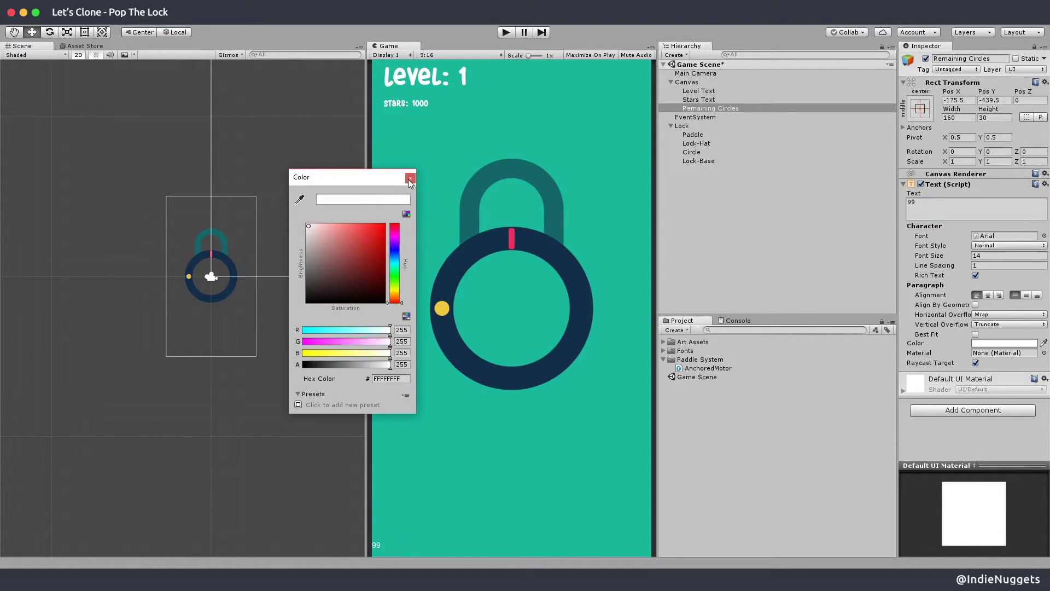
left_click(410, 179)
Step: Position and anchor Remaining Circles at the canvas center, with centered alignment and the pingwing font
left_click(920, 108)
left_click(973, 203, "alt")
left_click(987, 296)
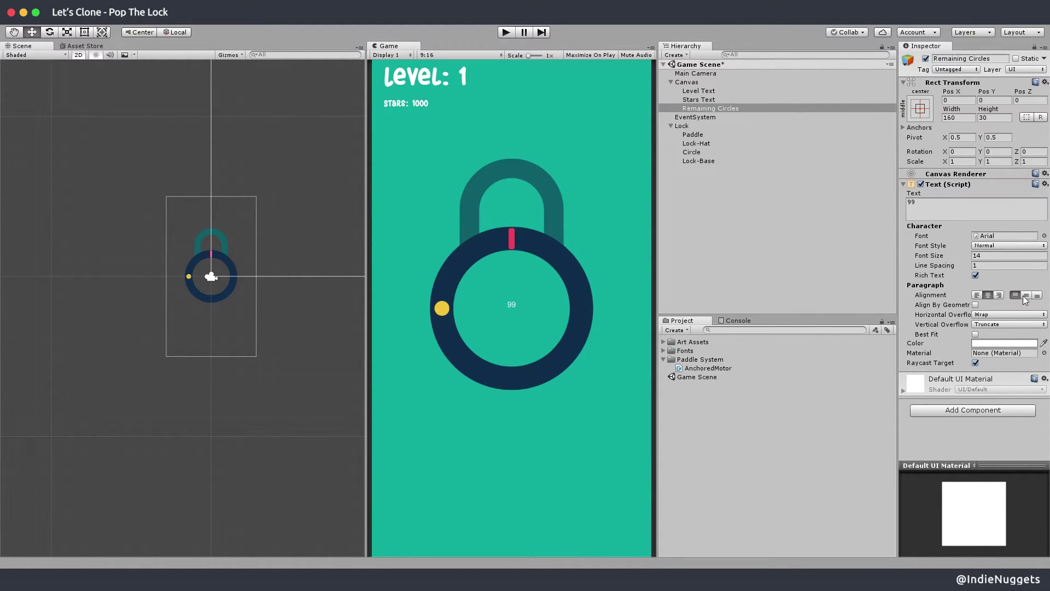
left_click(663, 351)
left_click_drag(694, 359, 997, 236)
Step: Enlarge the Remaining Circles text box to about 291 by 167 and raise its font size to 100 with Best Fit enabled
left_click(950, 256)
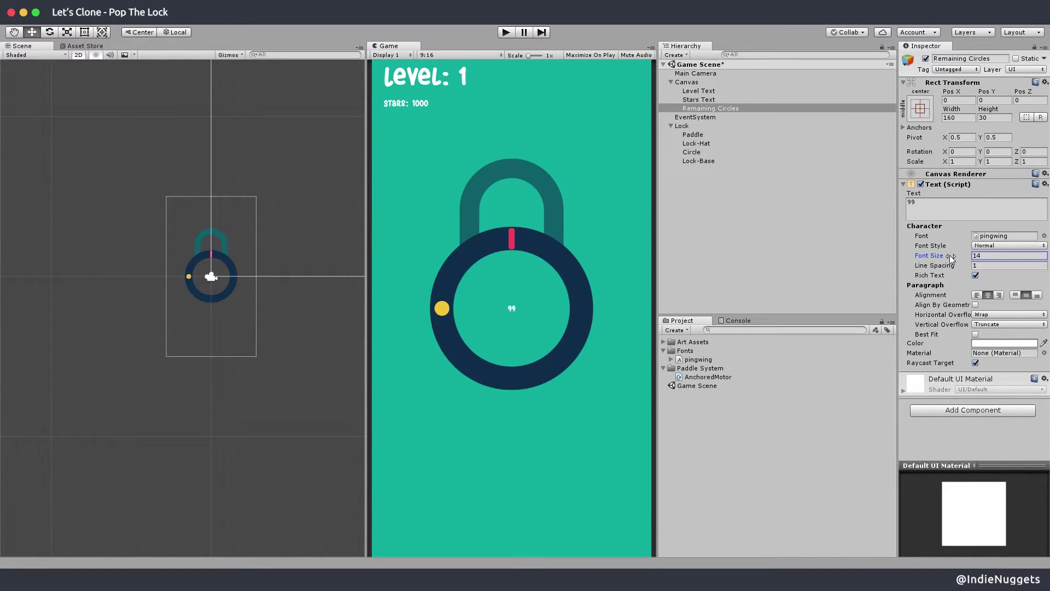
double_click(747, 107)
key("t")
scroll(177, 350, "down", 10)
left_click_drag(148, 336, 113, 336, "alt")
left_click_drag(137, 342, 137, 369, "alt")
left_click_drag(245, 324, 238, 323, "alt")
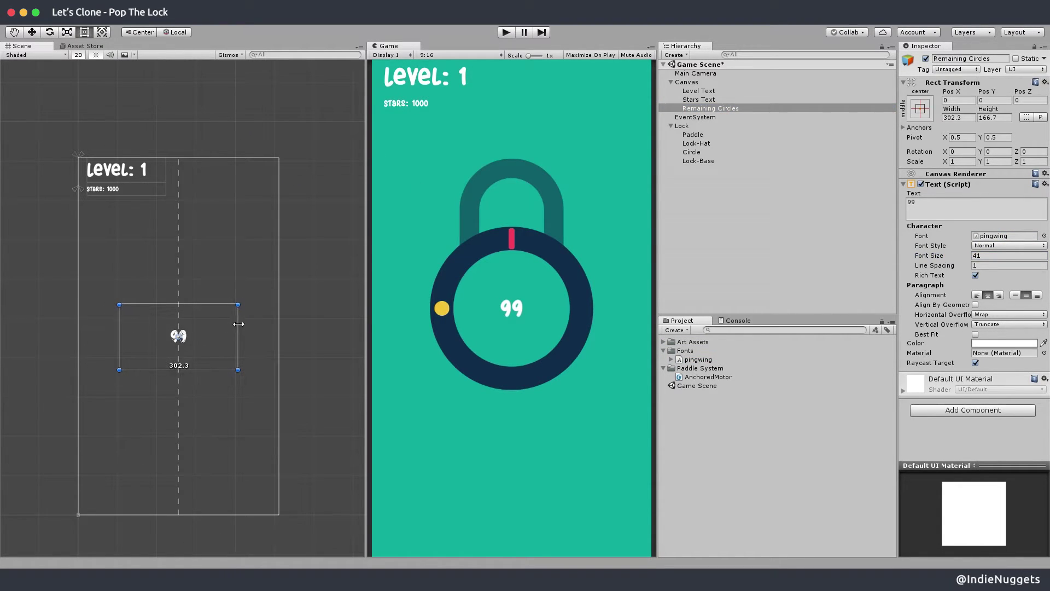
left_click_drag(930, 256, 978, 268)
left_click(975, 334)
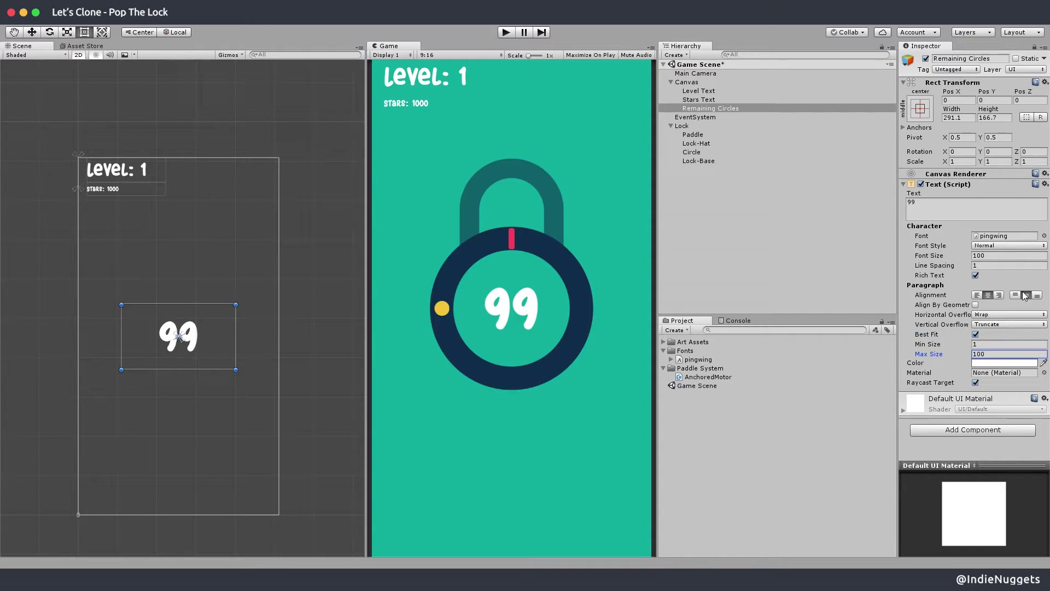
Step: Apply stretch anchors to Remaining Circles and move the anchor handles in to the corners of its text box
left_click(921, 109)
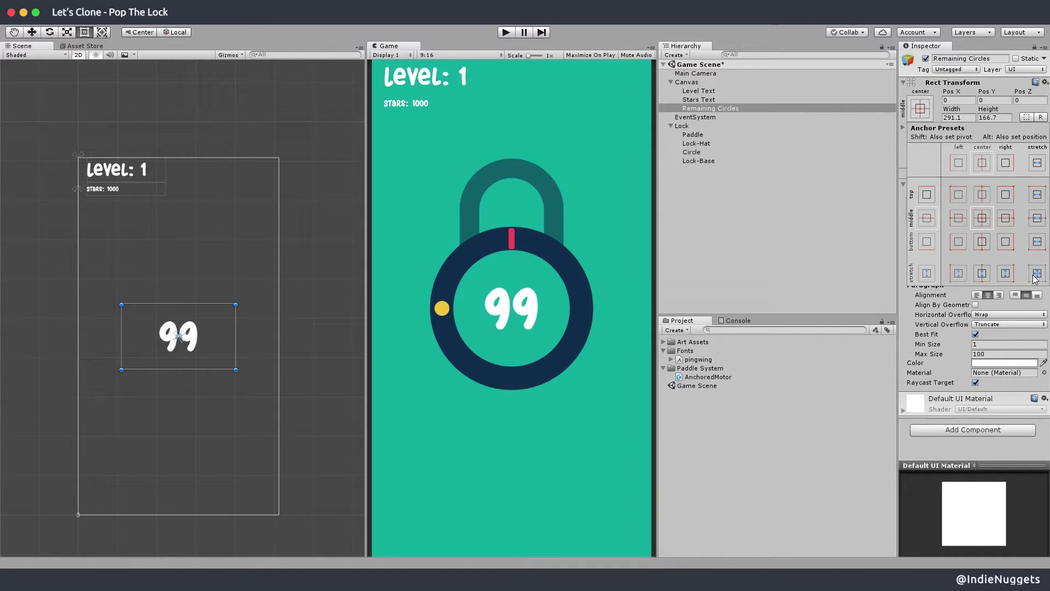
left_click(1034, 276)
left_click_drag(282, 155, 239, 300)
left_click_drag(76, 301, 119, 300)
left_click_drag(118, 517, 118, 372)
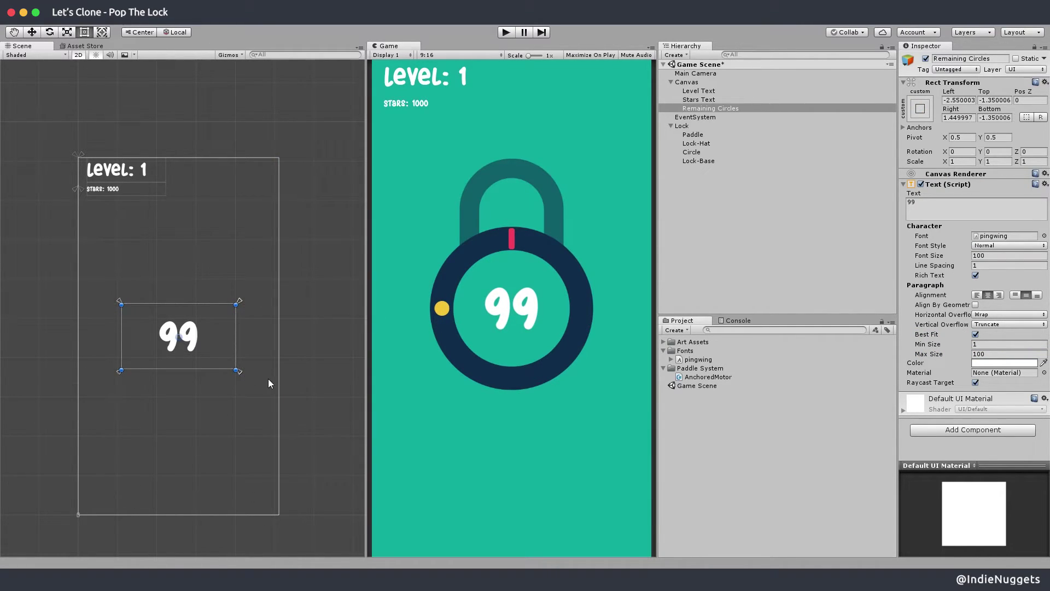
Step: Change the text to 9999 and narrow the text box with its anchors to fit inside the lock ring
left_click(956, 202)
type("99")
left_click_drag(236, 343, 222, 342, "alt")
left_click_drag(239, 372, 224, 372)
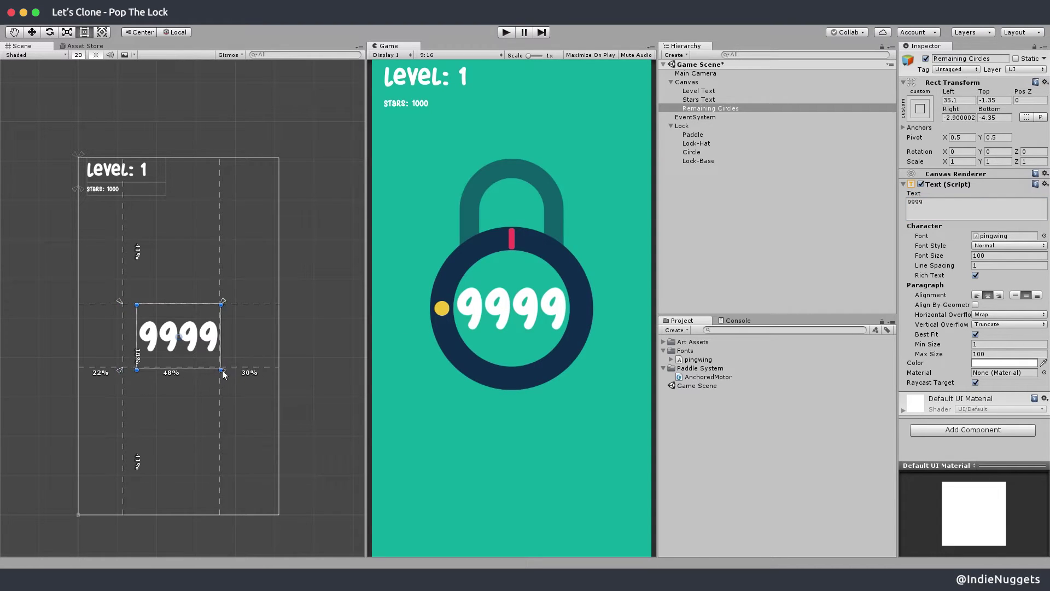
left_click_drag(119, 372, 135, 372)
Step: Adjust the Remaining Circles Best Fit range to a Min Size of 50 and a Max Size of 100
left_click(926, 358)
mouse_move(927, 361)
left_mouse_down()
mouse_move(962, 356)
mouse_move(908, 356)
mouse_move(943, 354)
left_mouse_up()
left_click_drag(944, 256, 960, 257)
left_click_drag(945, 354, 983, 357)
left_click_drag(948, 257, 966, 258)
left_click(953, 347)
left_click_drag(953, 347, 974, 347)
Step: Try 10 as the Remaining Circles text, set it to 5, and run the scene
left_click(949, 206)
type("10")
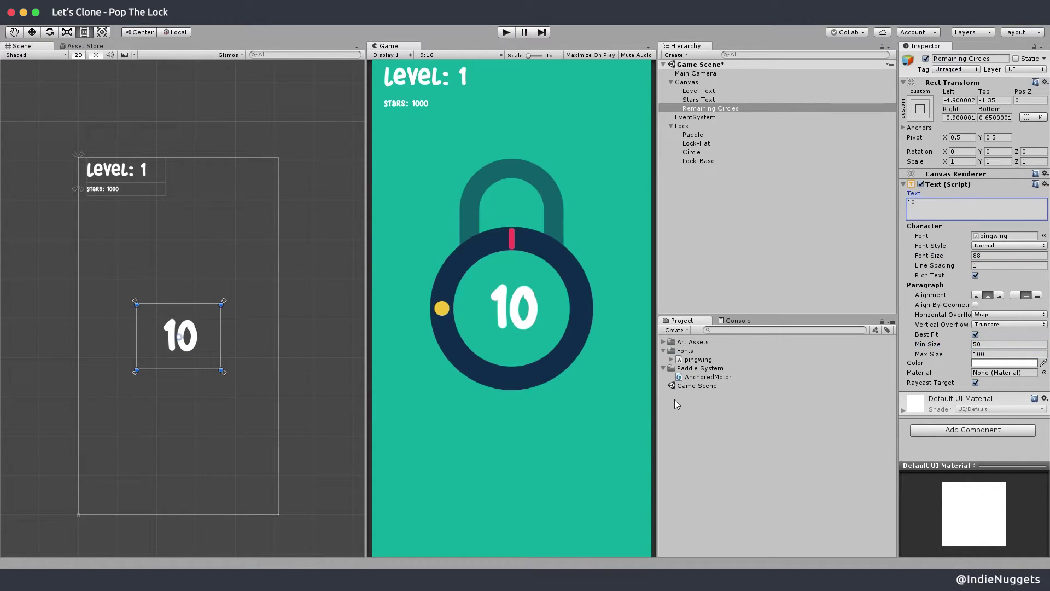
left_click(634, 407)
left_click(945, 205)
key("BackSpace")
type("5")
key("super+p")
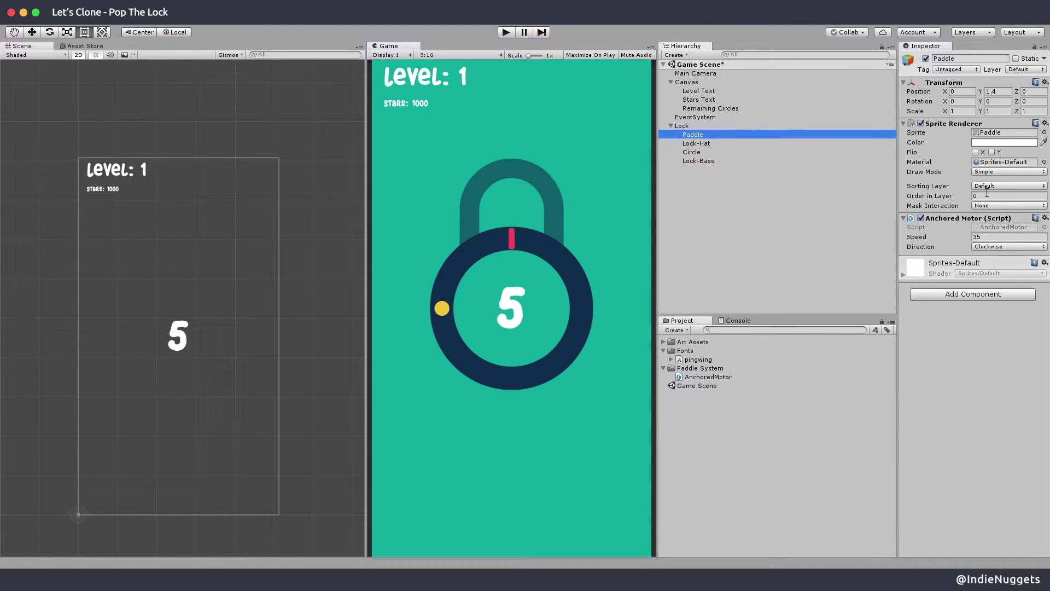
Step: Set the sprite Order in Layer to 1 for the Circle and 2 for the Paddle
left_click(986, 195)
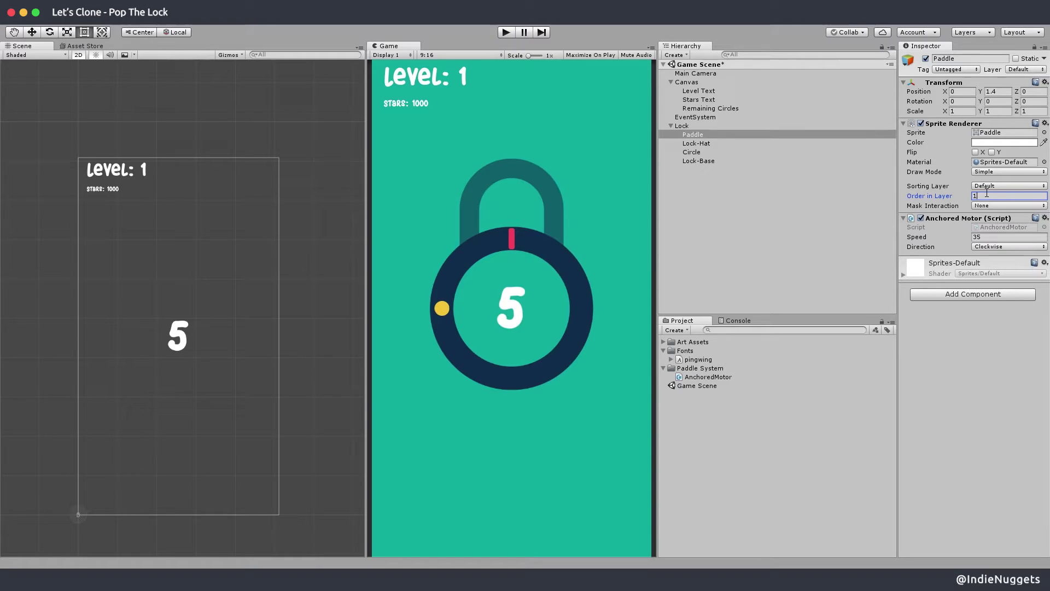
left_click(695, 142)
left_click(694, 152)
left_click(693, 161)
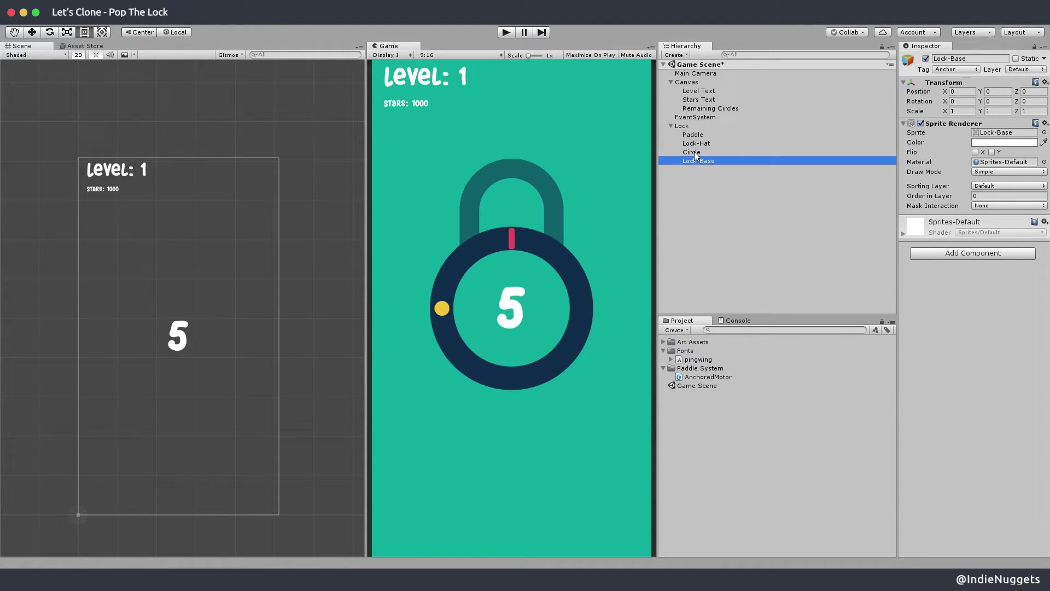
left_click(695, 154)
left_click(992, 196)
type("1")
left_click(733, 161)
left_click(697, 135)
left_click(984, 196)
left_click(738, 203)
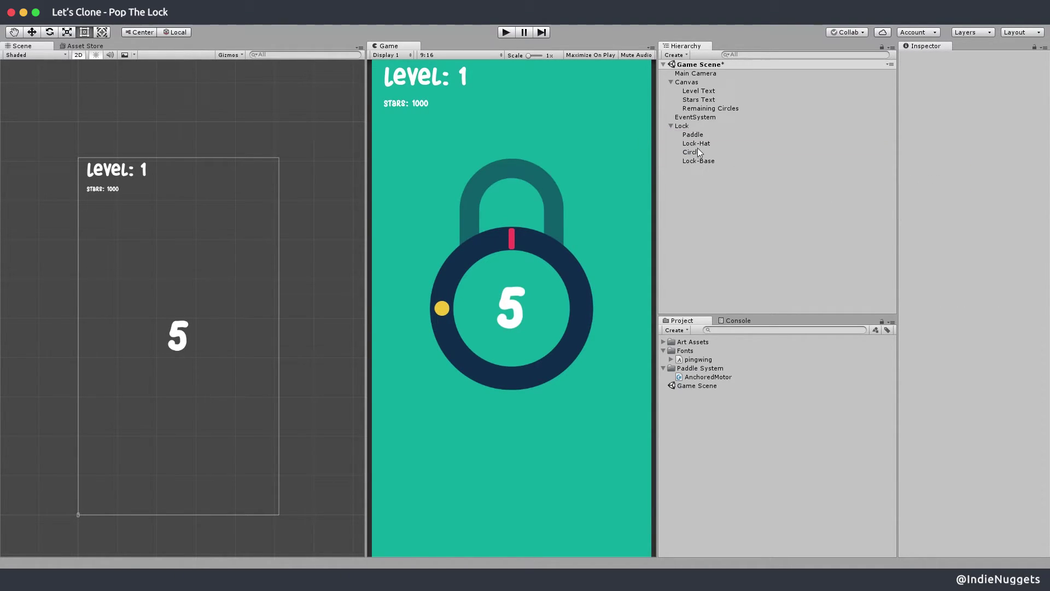
Step: Set the Paddle's motor Direction to Anti Clockwise and run the scene while adjusting its Speed
left_click(695, 135)
left_click(1000, 247)
left_click(1000, 250)
left_click(507, 34)
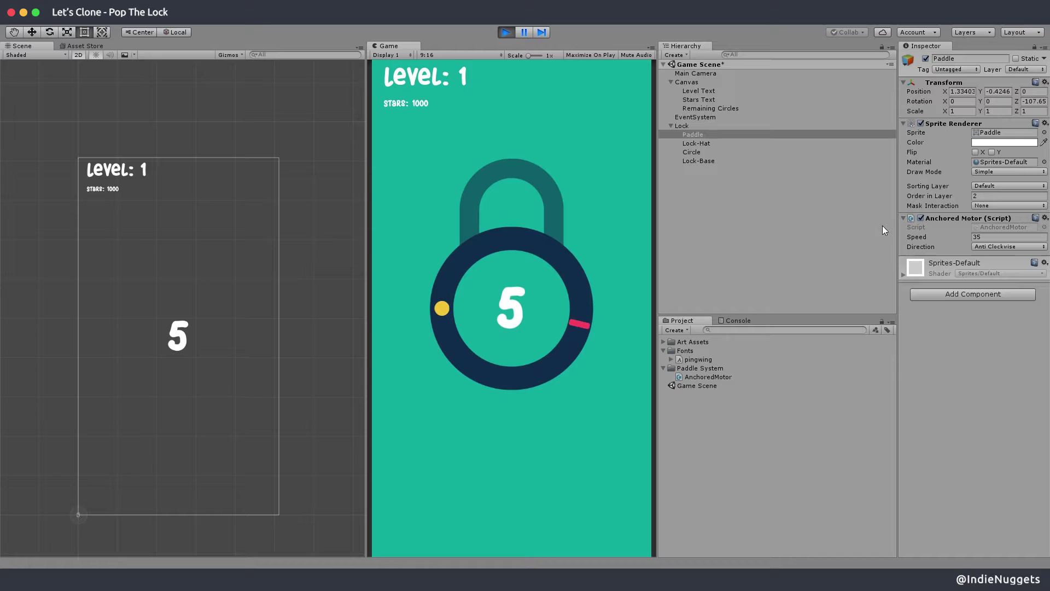
left_click_drag(946, 238, 957, 239)
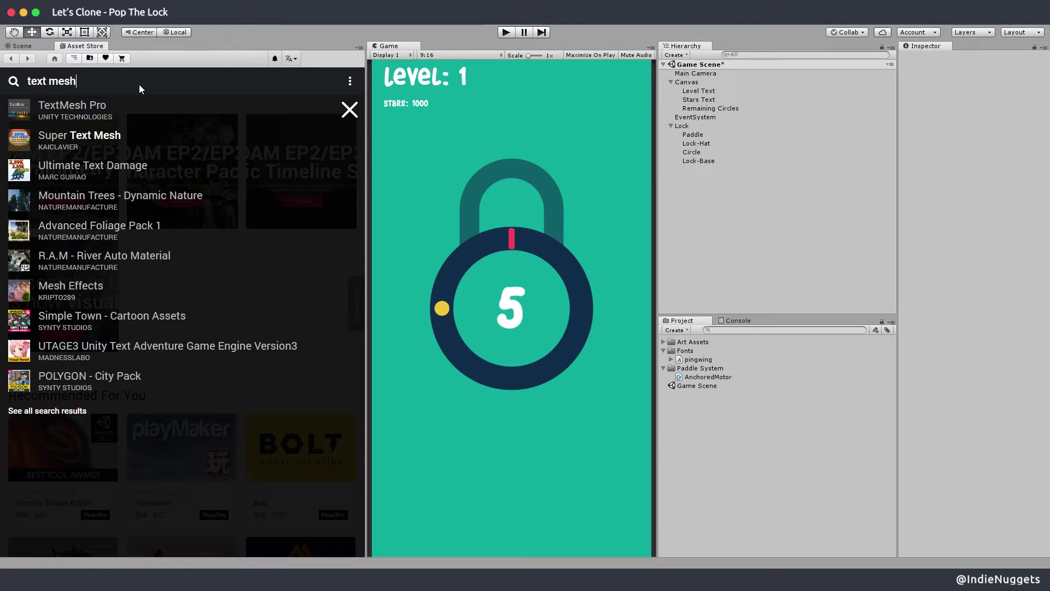
Step: Download the free TextMesh Pro package from the Asset Store and import it into the project
left_click(108, 118)
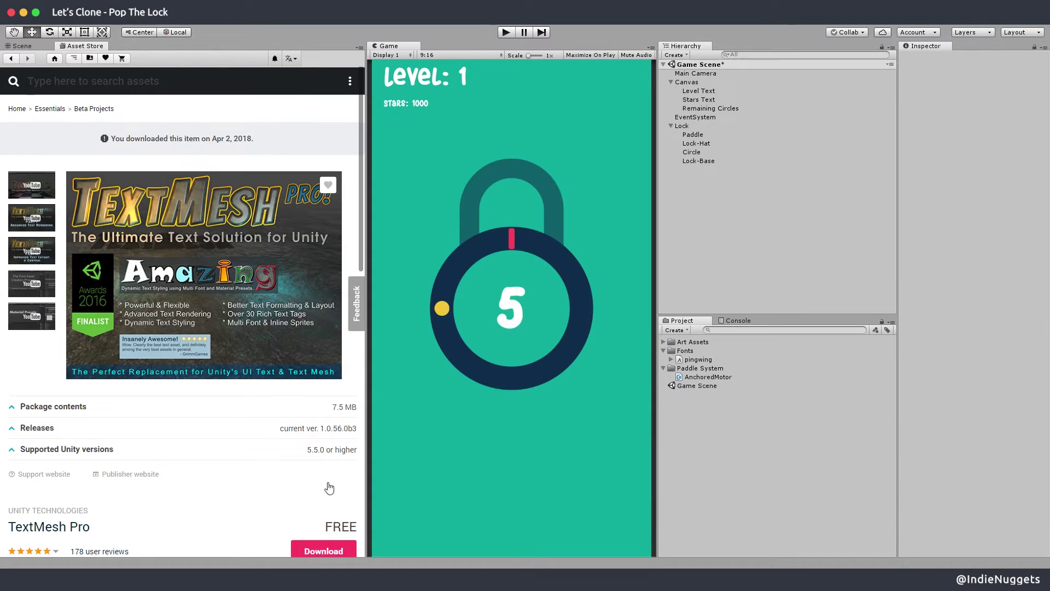
left_click(320, 494)
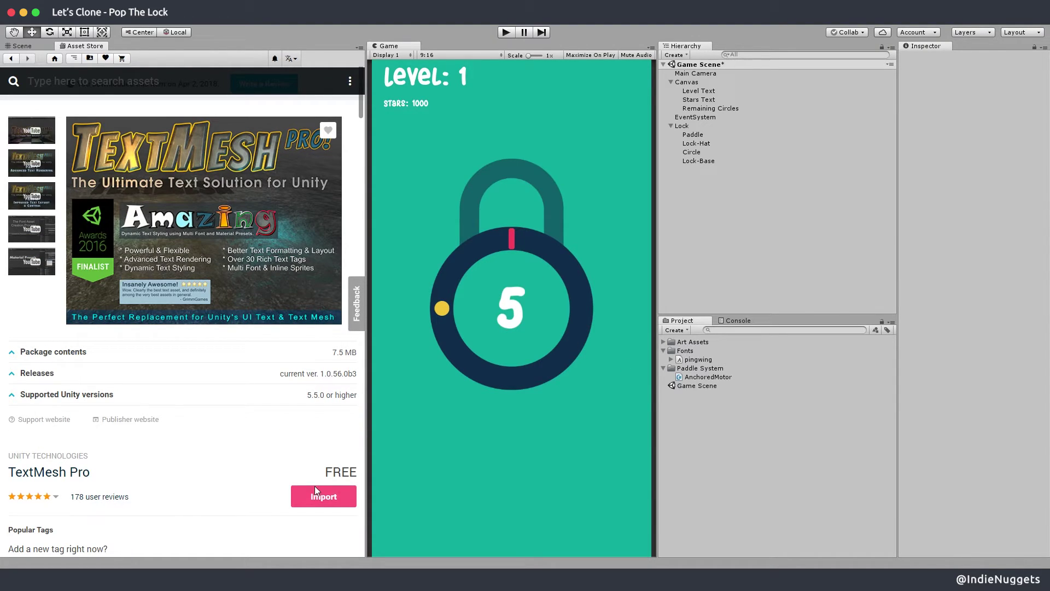
left_click(315, 491)
left_click(668, 469)
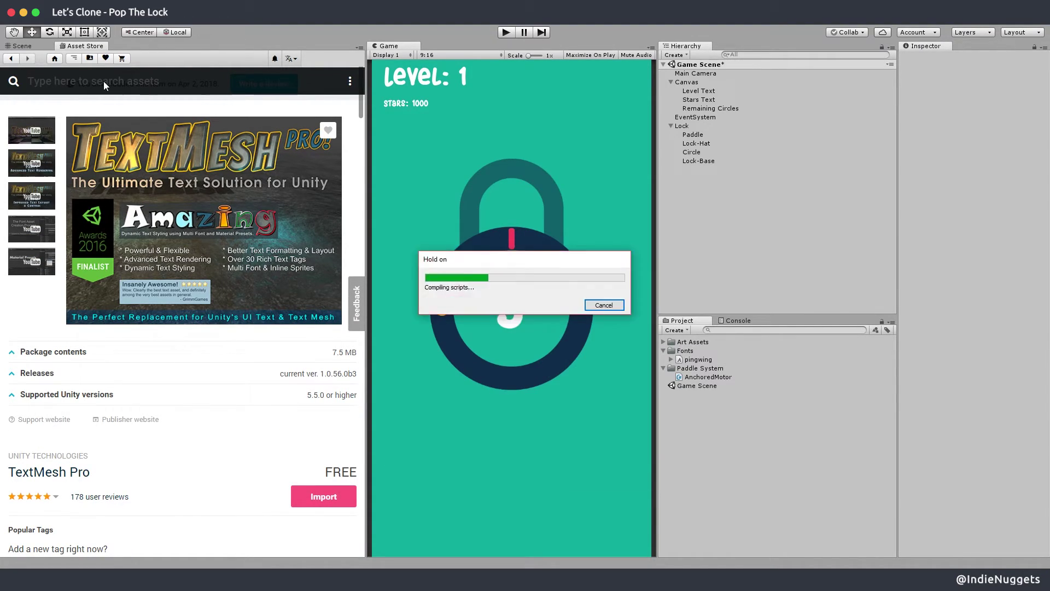
Step: Add a 3D TextMeshPro object with the text 5, aligned to the center horizontally and the middle vertically
right_click(703, 183)
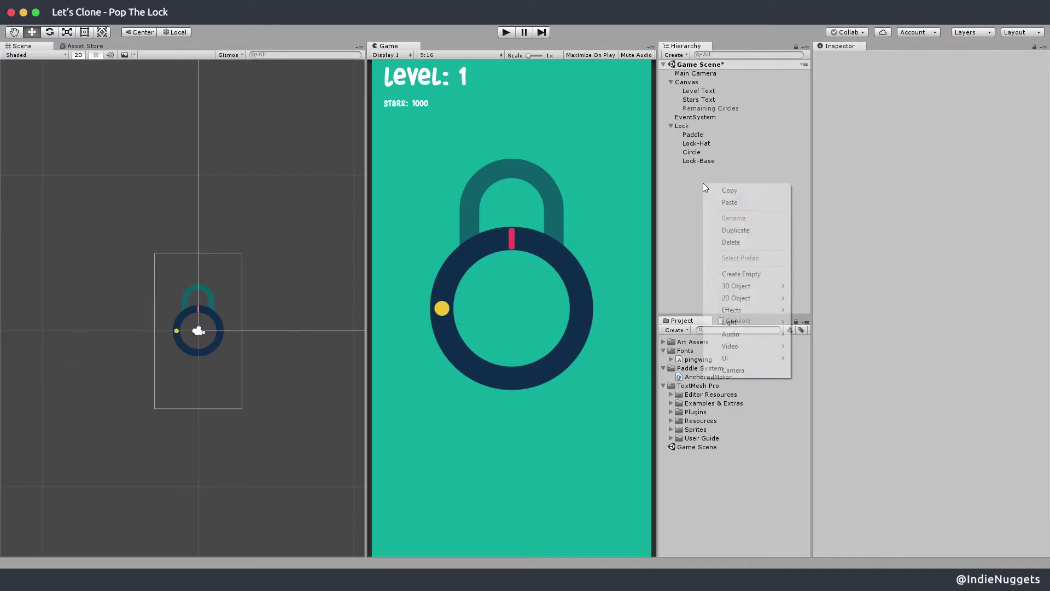
mouse_move(745, 288)
left_click(618, 358)
left_click(880, 257)
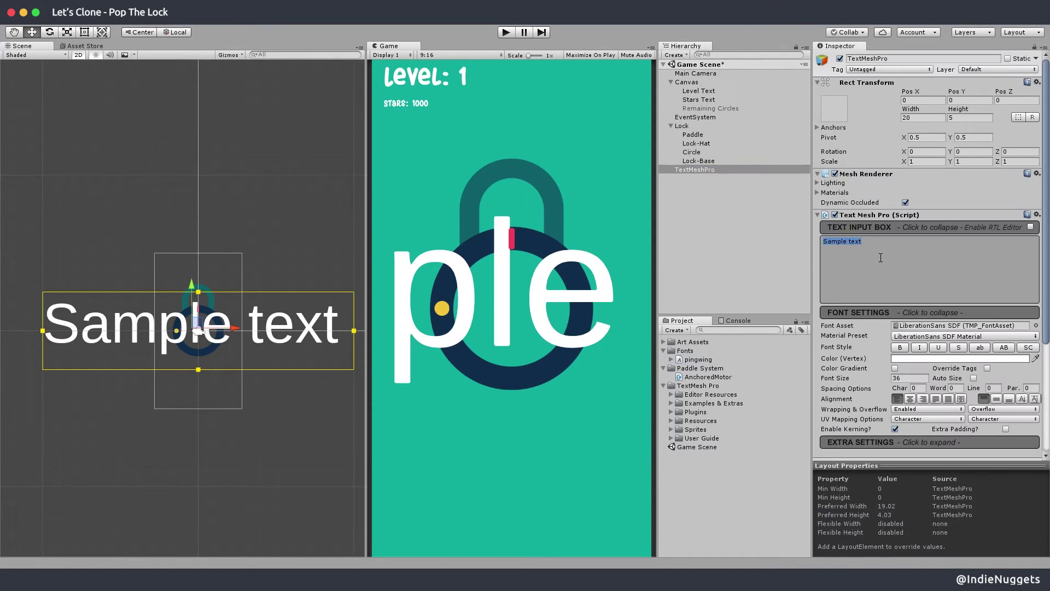
type("5")
left_click(910, 398)
left_click(996, 399)
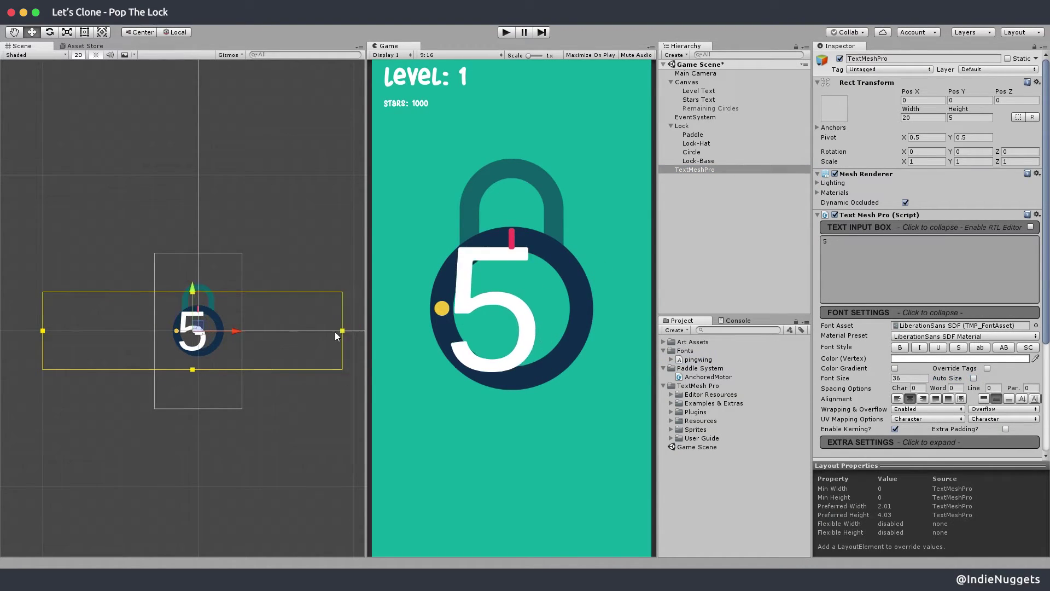
Step: Shrink the TextMeshPro text box to fit inside the lock ring and disable wrapping
left_click_drag(335, 332, 242, 332)
left_click_drag(41, 333, 179, 331)
left_click_drag(243, 330, 217, 329)
left_click_drag(198, 370, 199, 348)
left_click_drag(198, 291, 198, 313)
left_click(927, 409)
left_click(924, 421)
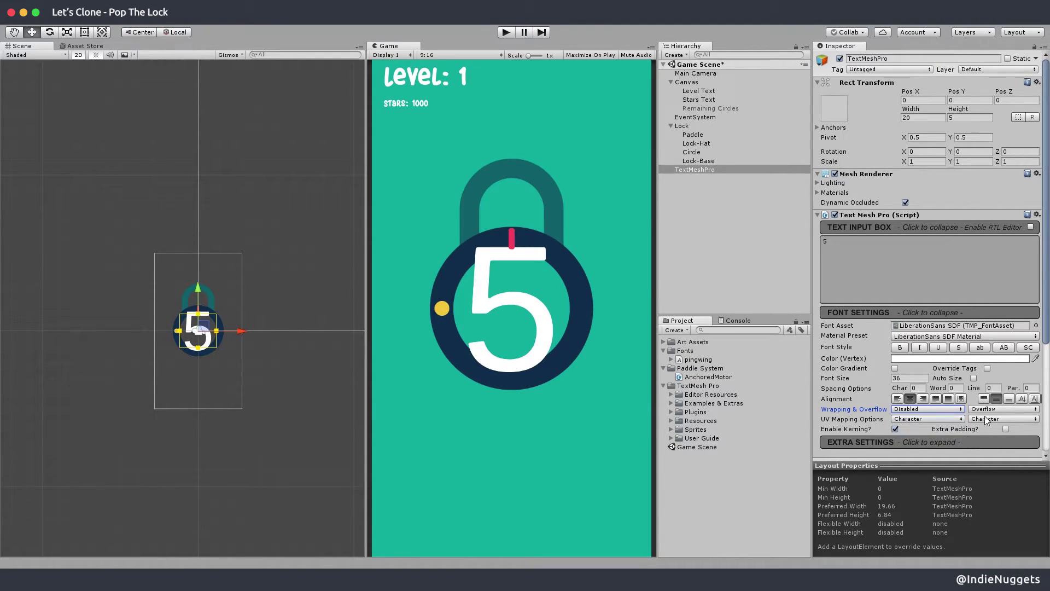
Step: Change the TextMeshPro text to 999 and reduce its font size to 9.5
scroll(927, 421, "down", 2)
left_click_drag(835, 345, 782, 359)
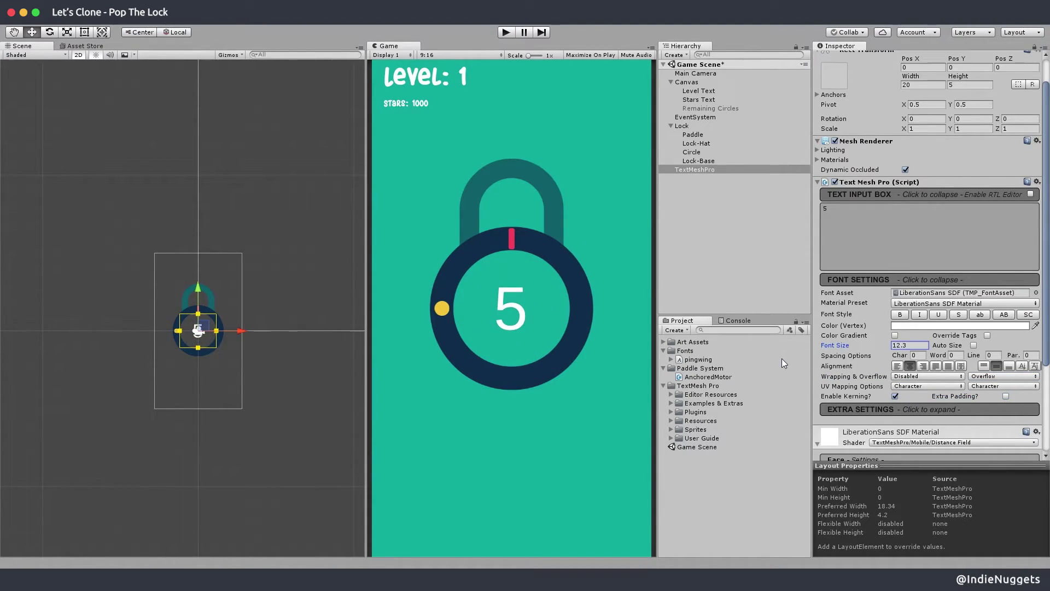
left_click(858, 216)
type("999")
left_click_drag(868, 346, 856, 351)
Step: Center the 999 text inside the lock ring, with Pos X at 0 and Pos Y at -0.06
left_click_drag(236, 331, 231, 341)
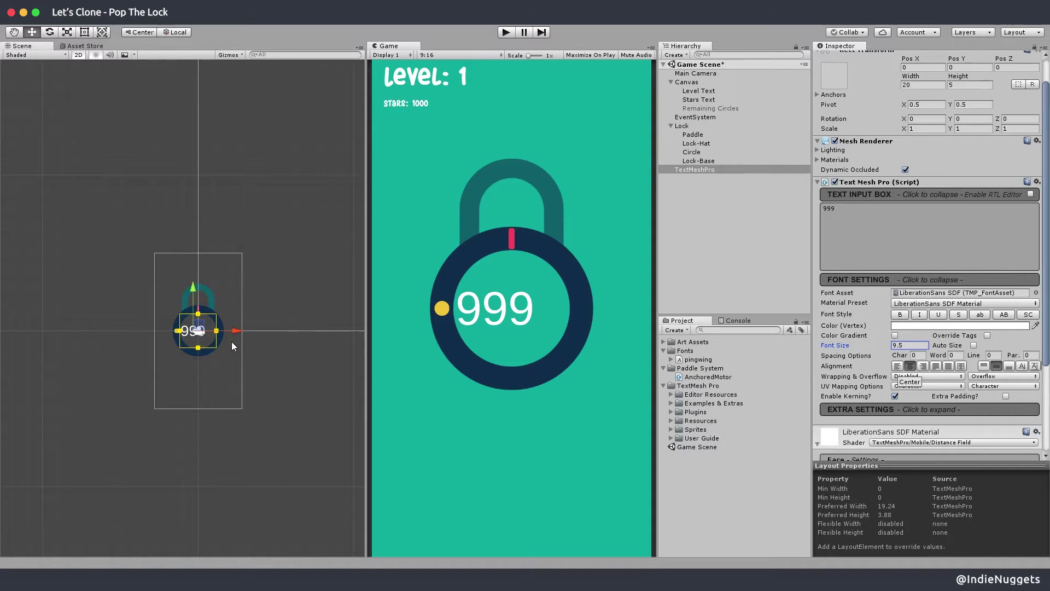
scroll(186, 312, "up", 10)
left_click_drag(265, 376, 281, 376)
left_click_drag(237, 328, 237, 328)
Step: Make the TextMeshPro object a child of Lock and rename it Remaining Dots
left_click(693, 169)
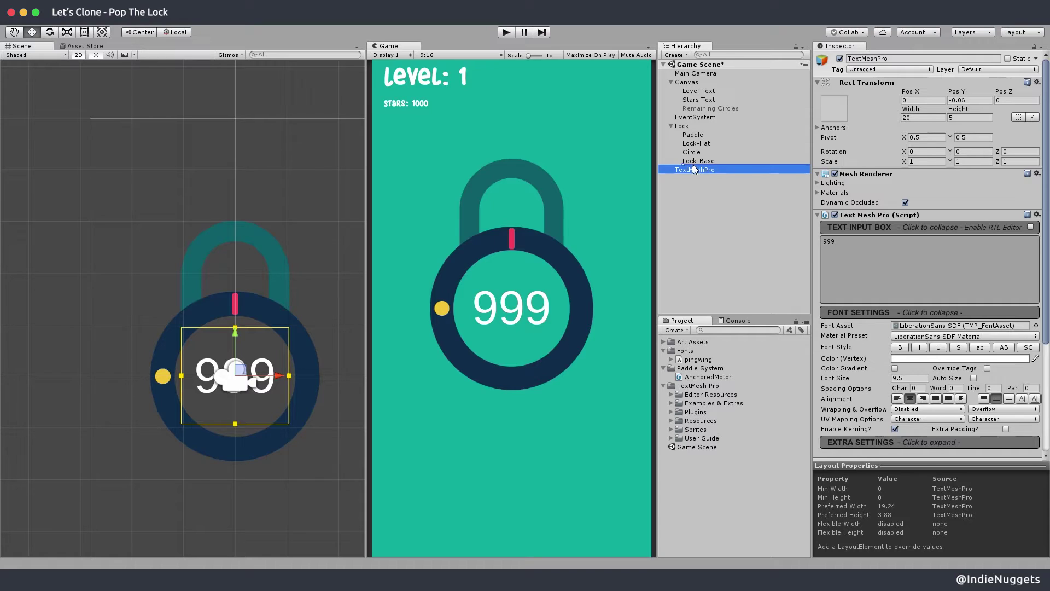
left_click_drag(694, 165, 695, 166)
key("Return")
type("Re")
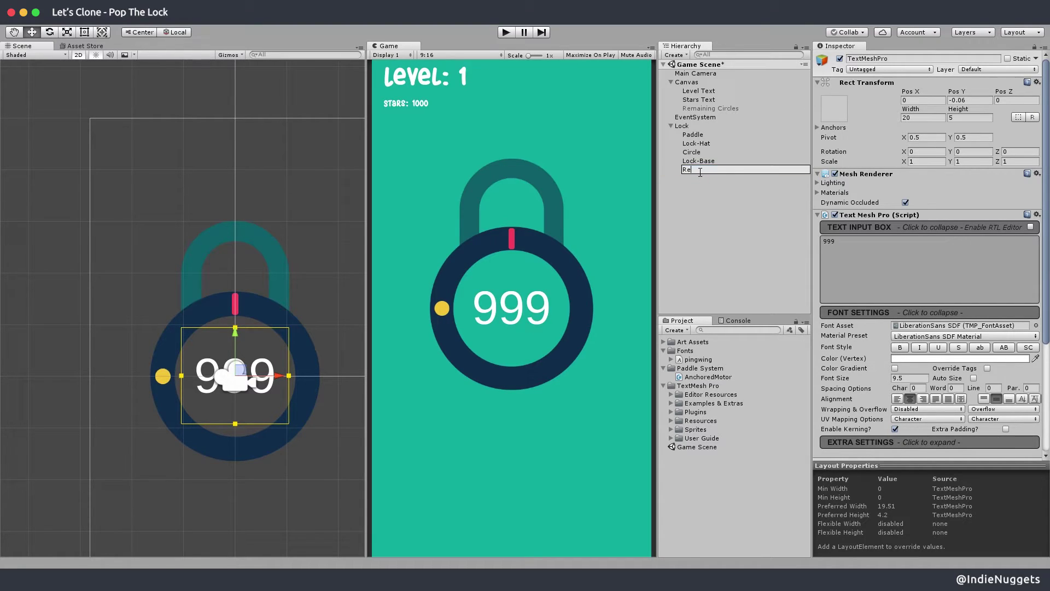
type("maining Dots")
key("Return")
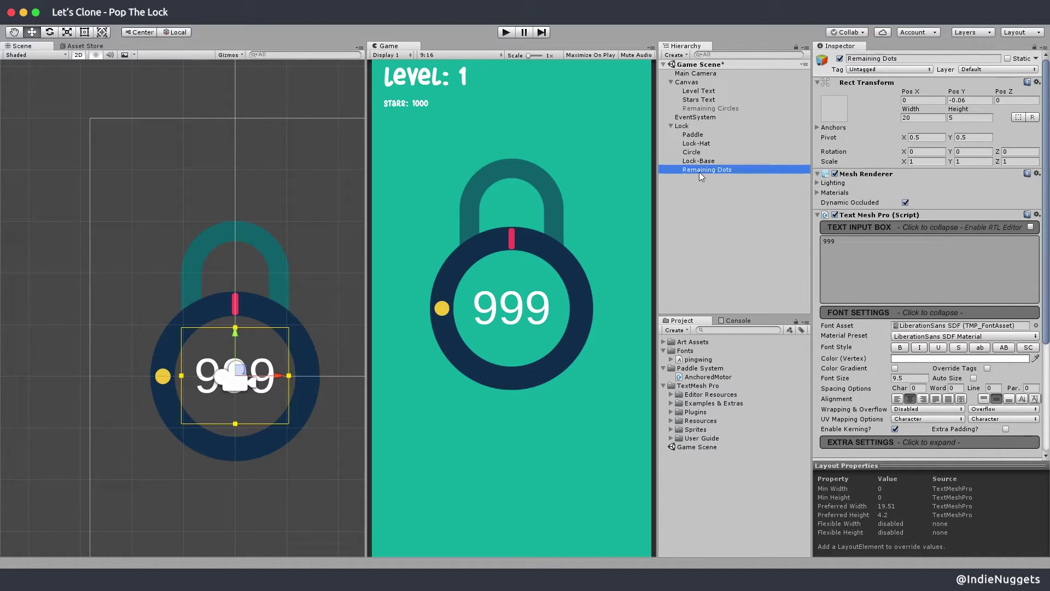
Step: Rename the Circle object under Lock as Dot
left_click(689, 153)
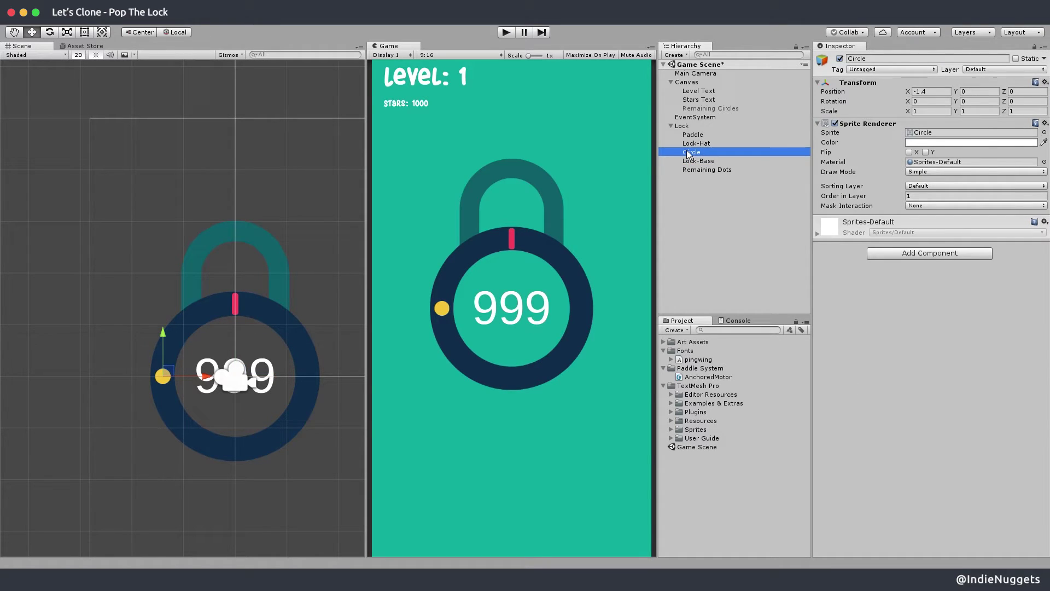
key("Return")
type("Dot")
key("Return")
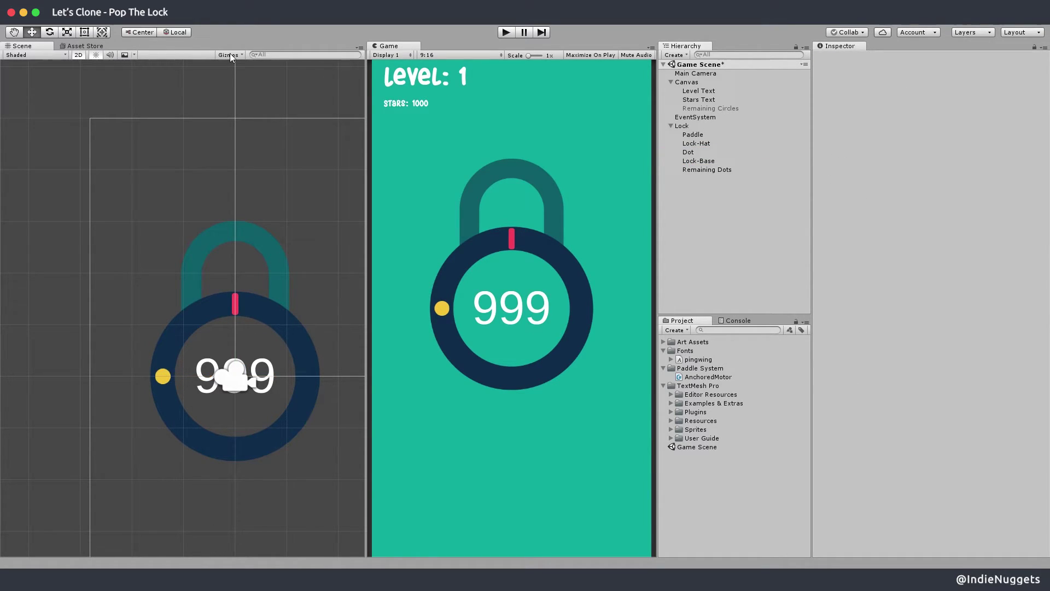
Step: Open the TextMeshPro Font Asset Creator and choose pingwing as the font source
left_click(132, 27)
mouse_move(160, 26)
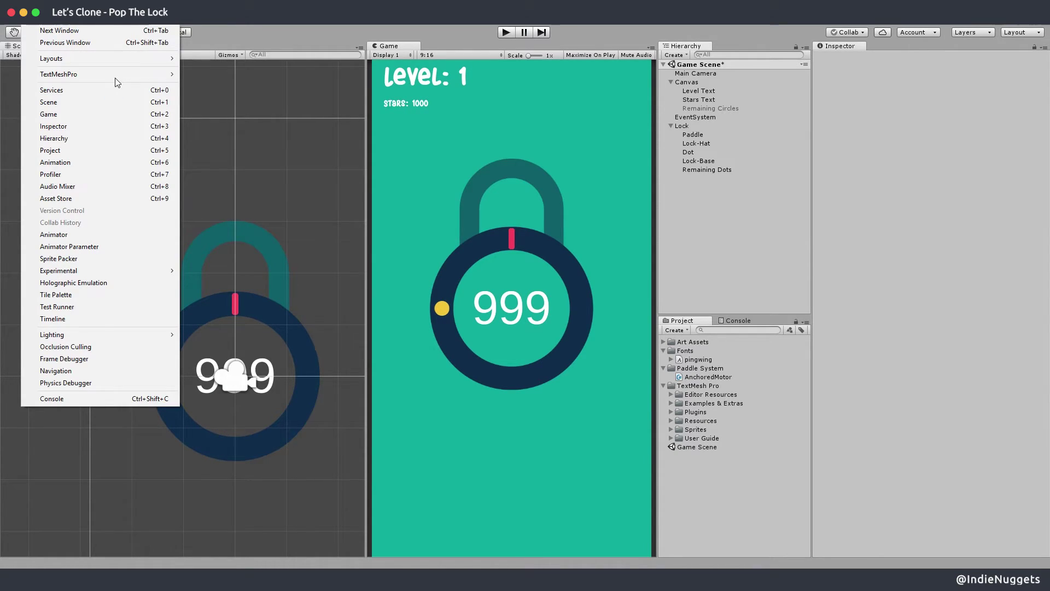
mouse_move(115, 77)
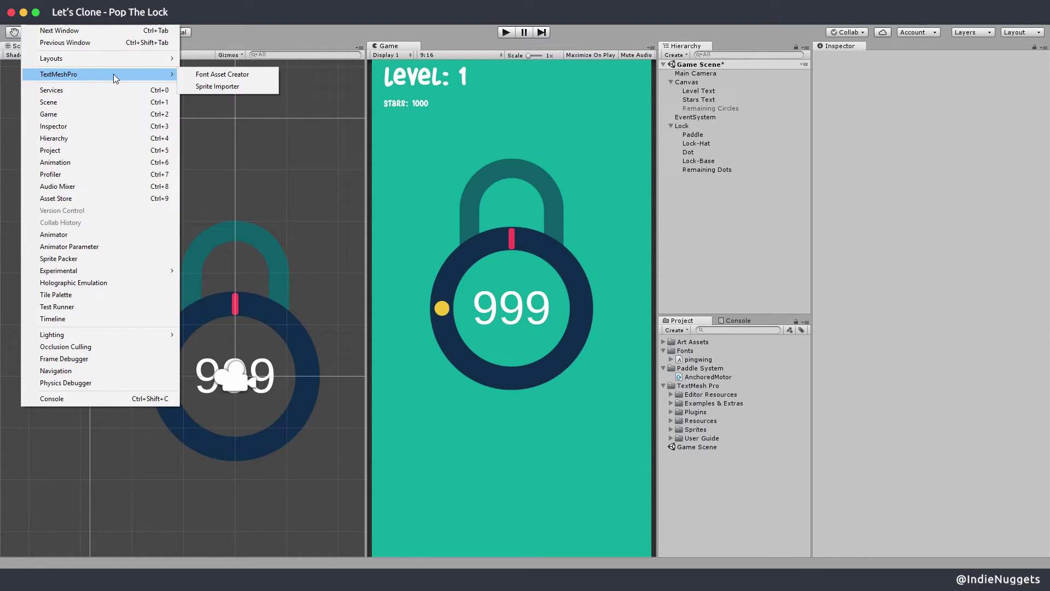
left_click(229, 75)
left_click(338, 131)
scroll(513, 229, "down", 3)
double_click(513, 238)
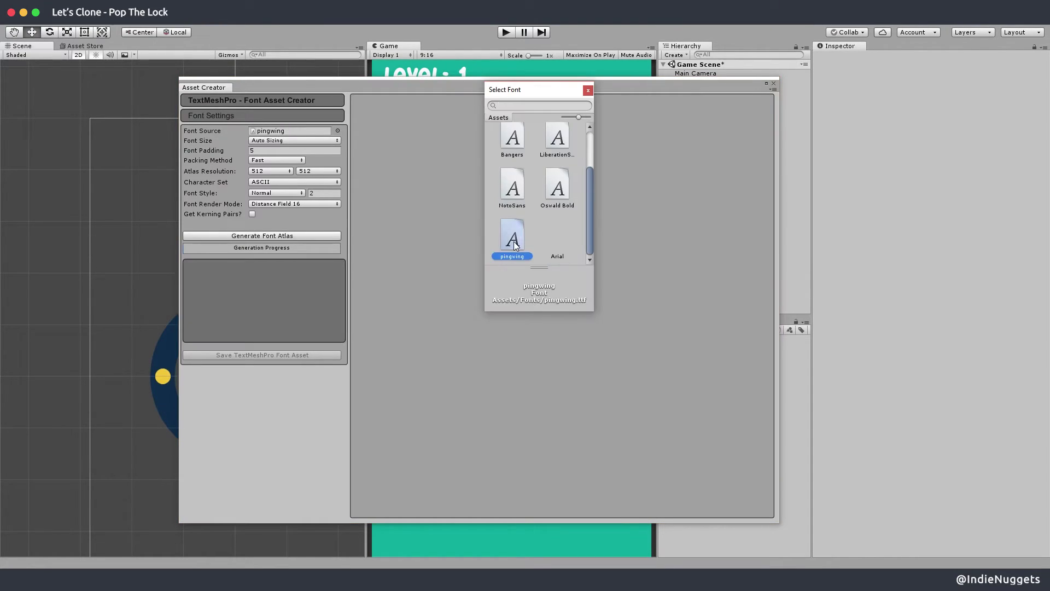
Step: Generate the pingwing font atlas, save it as the pingwing SDF font asset, and close the creator
left_click(300, 142)
left_click(281, 235)
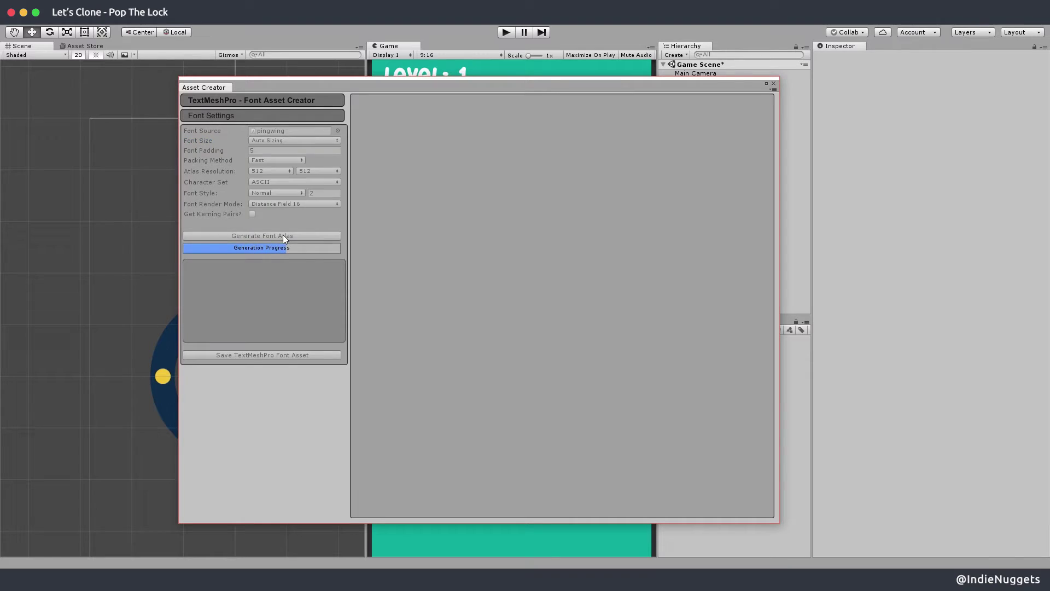
left_click(287, 356)
left_click(430, 299)
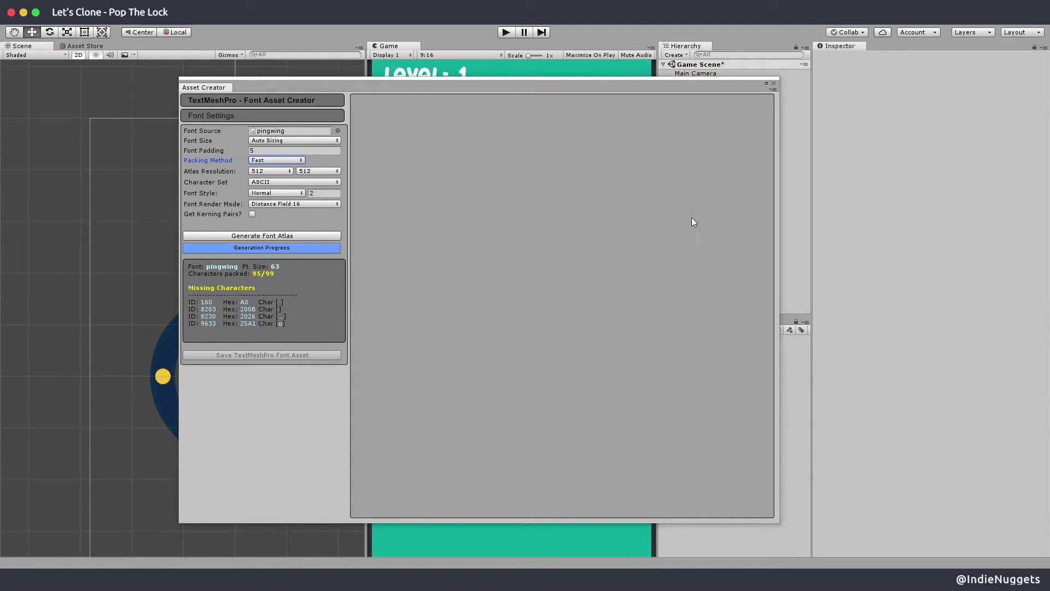
left_click(773, 84)
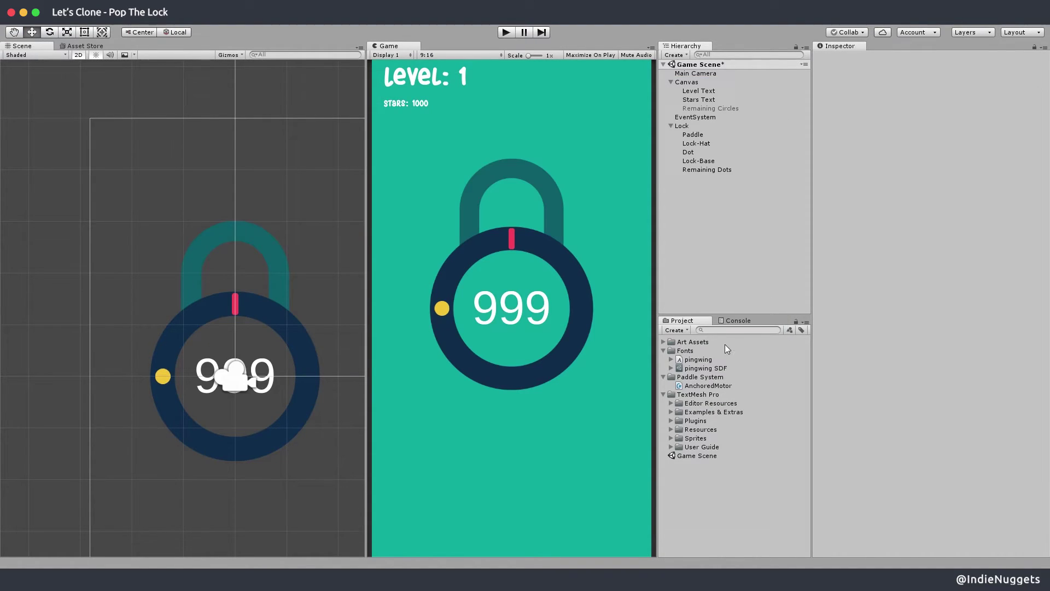
Step: Assign the pingwing SDF font asset to Remaining Dots and lengthen its text to 999999999
left_click(708, 170)
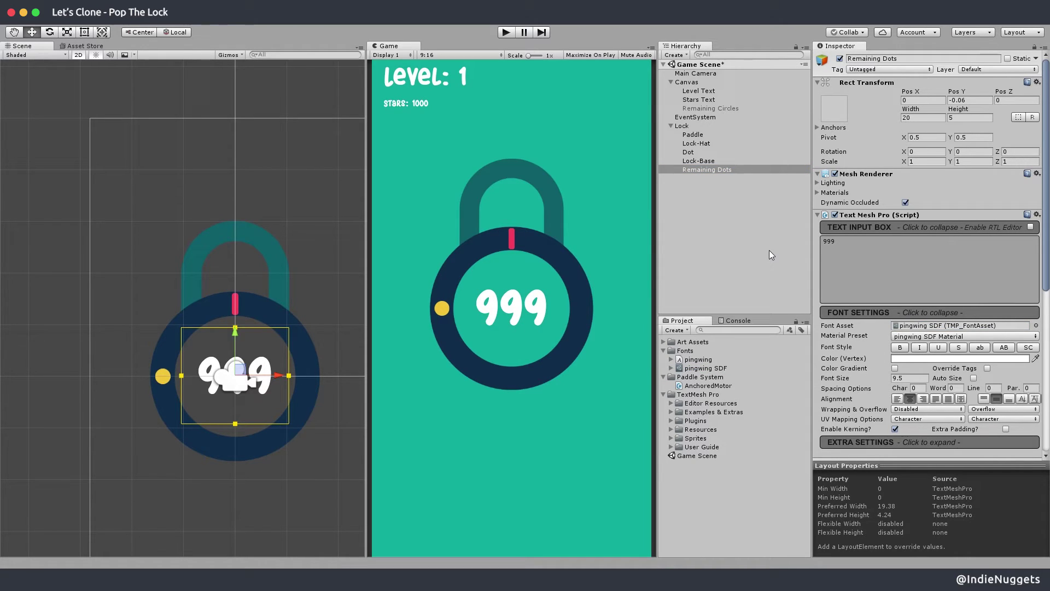
left_click(853, 242)
type("999999")
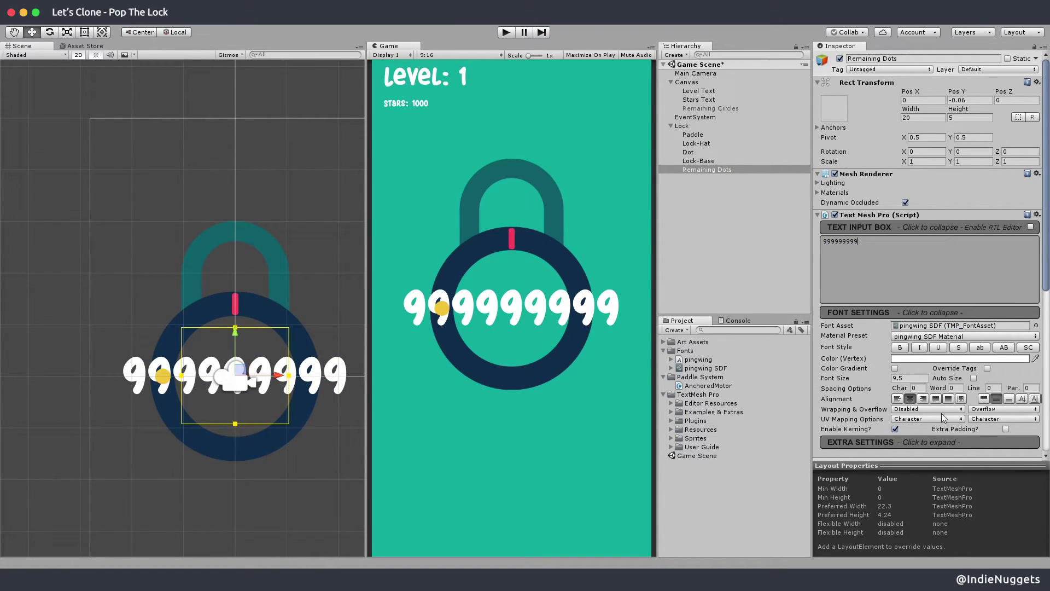
Step: Enable wrapping on the Remaining Dots text and set its overflow mode to Truncate
left_click(940, 410)
left_click(942, 424)
left_click(1004, 409)
left_click(1007, 454)
left_click(1003, 409)
left_click(1007, 470)
Step: Shorten the Remaining Dots text to a single 9
left_click(888, 262)
key("BackSpace")
key("BackSpace")
key("BackSpace")
key("BackSpace")
key("BackSpace")
key("BackSpace")
key("BackSpace")
key("BackSpace")
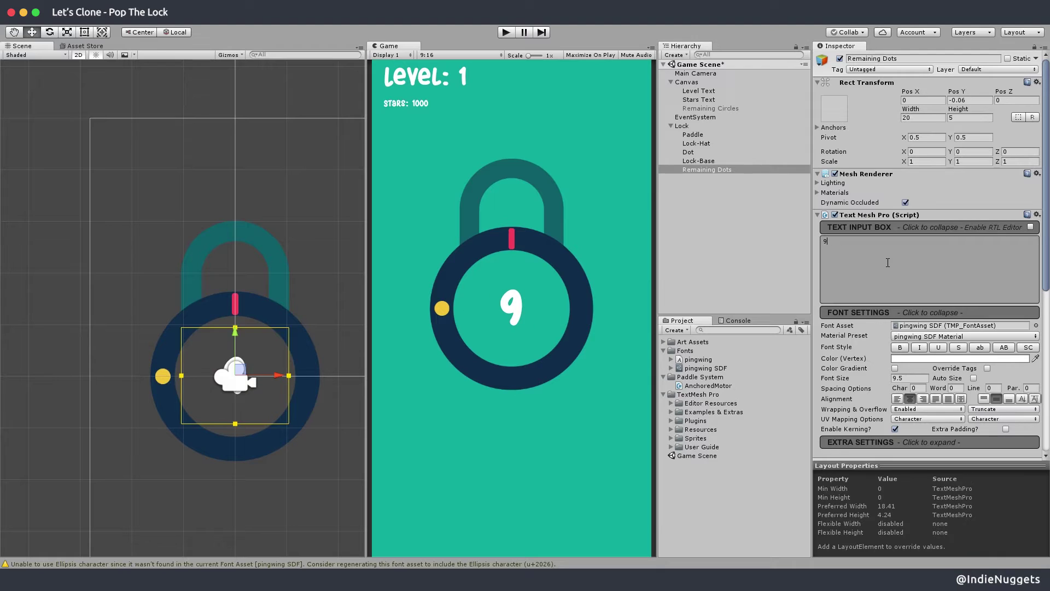
Step: Make the white vertex colour of the Remaining Dots text slightly transparent
left_click(713, 252)
left_click(683, 126)
mouse_move(277, 340)
left_mouse_down()
mouse_move(297, 342)
mouse_move(91, 370)
mouse_move(292, 342)
left_mouse_up()
left_click(711, 170)
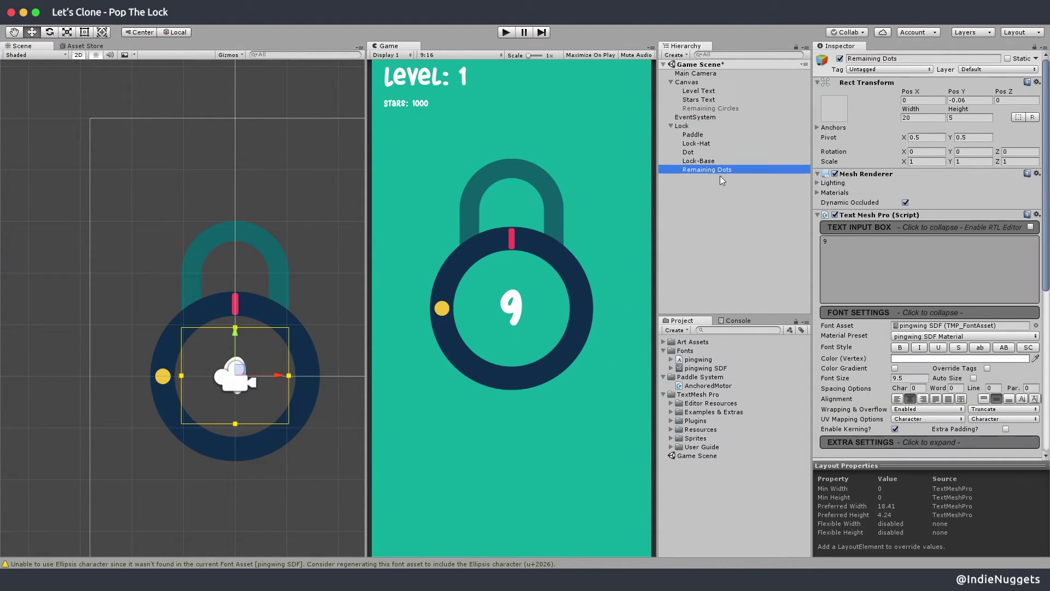
left_click(961, 358)
left_click_drag(357, 365, 379, 369)
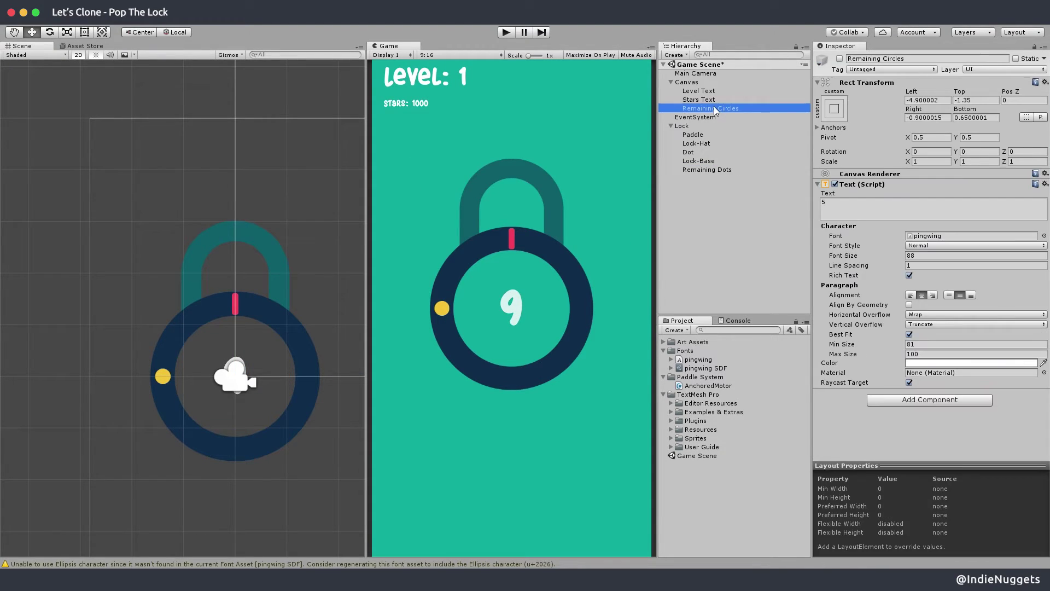
Step: Narrow the TextMeshPro Level Text box so it fits more closely around its text
key("f")
scroll(202, 300, "up", 3)
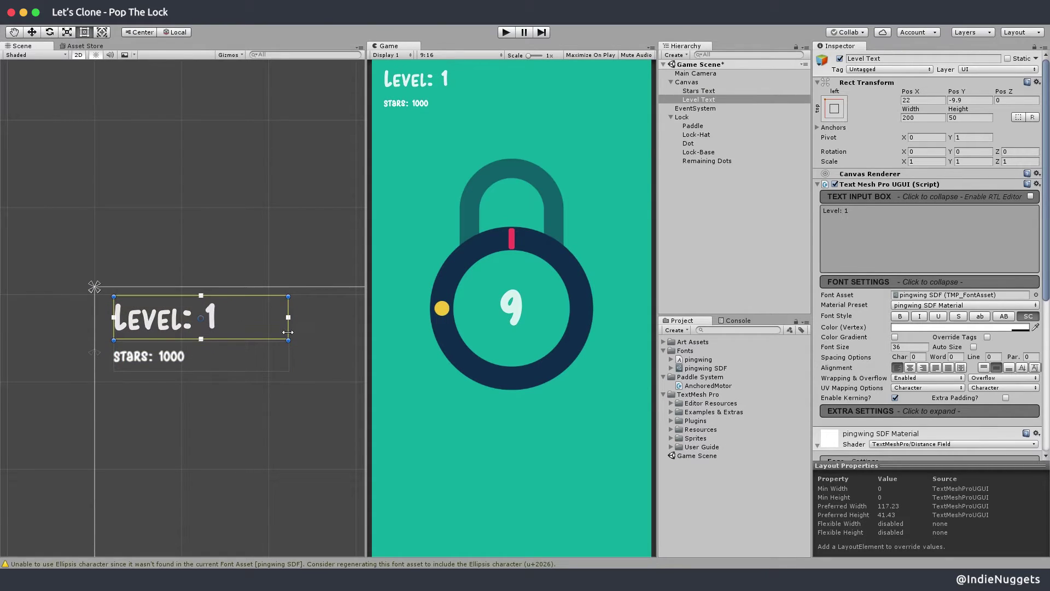
left_click_drag(288, 332, 269, 332)
left_click(700, 90)
left_click(709, 99)
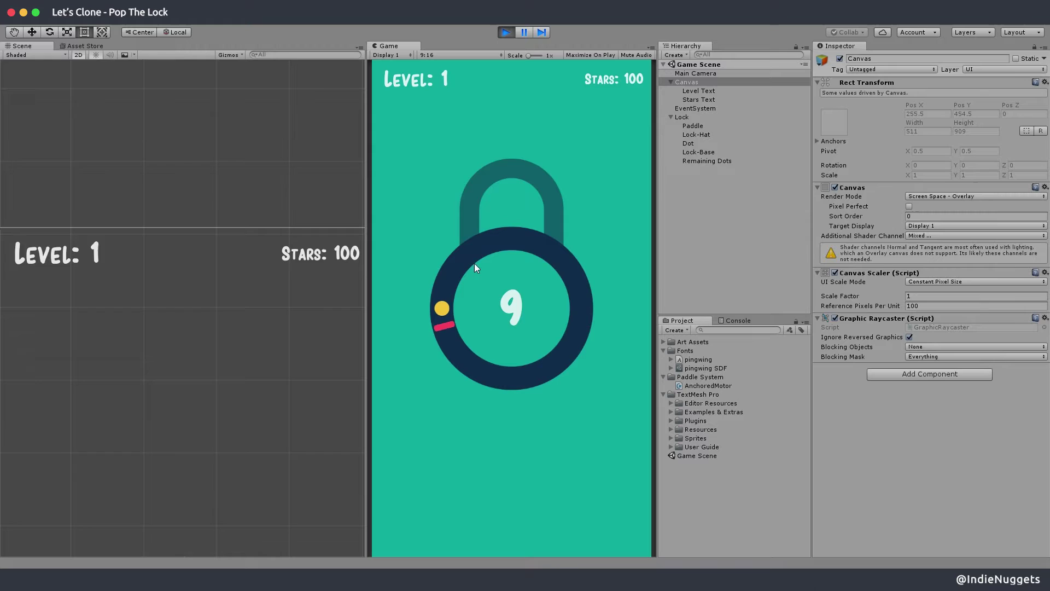
Step: Stop the running game and open the Paddle's AnchoredMotor script for editing
left_click(506, 32)
left_click(693, 126)
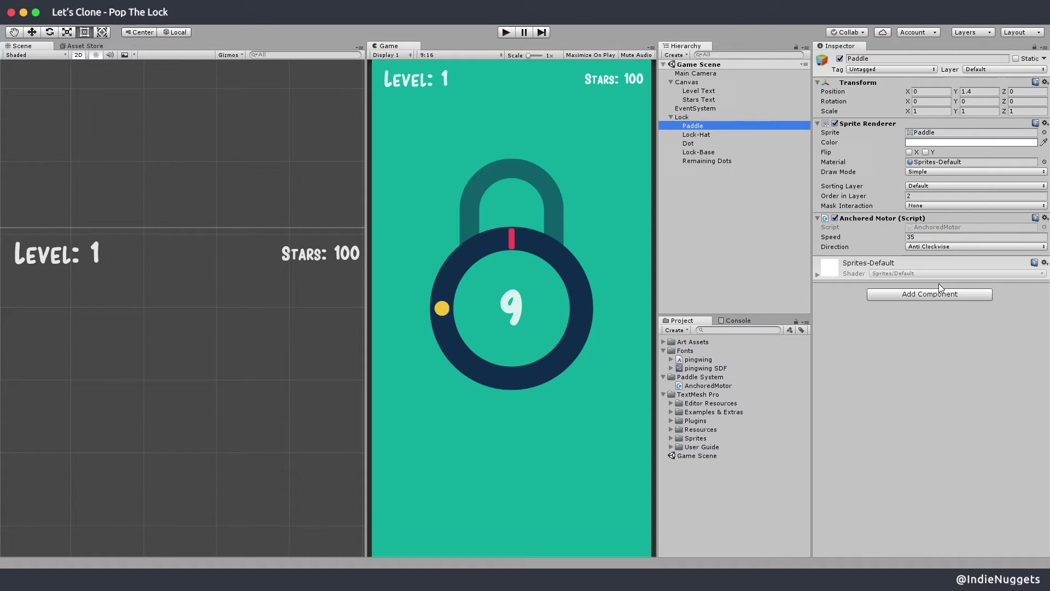
double_click(934, 226)
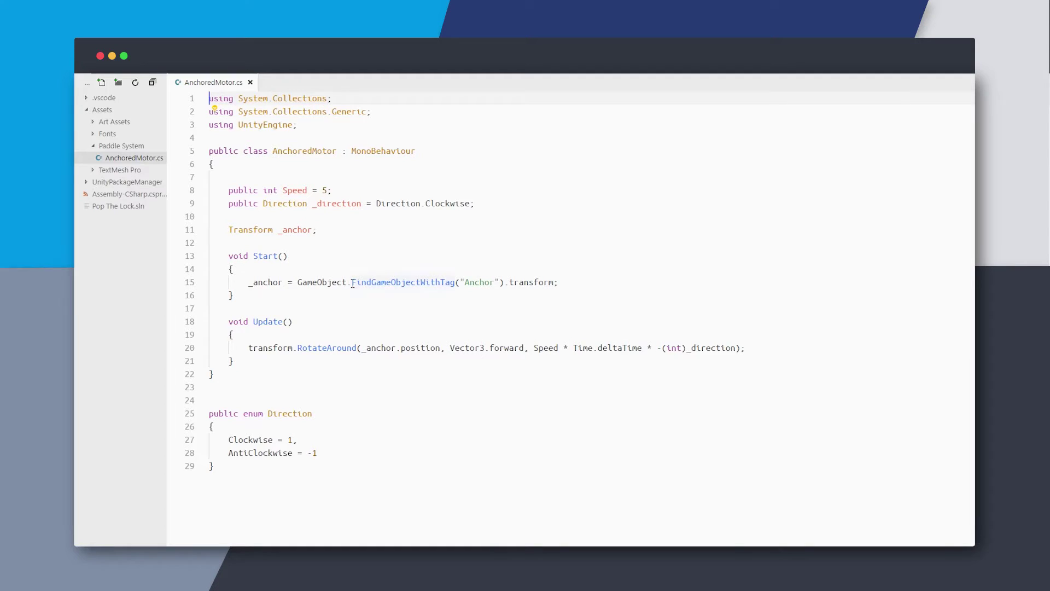
Step: Add a void ChangeDirection() method below Update containing a switch statement on _direction
type("void")
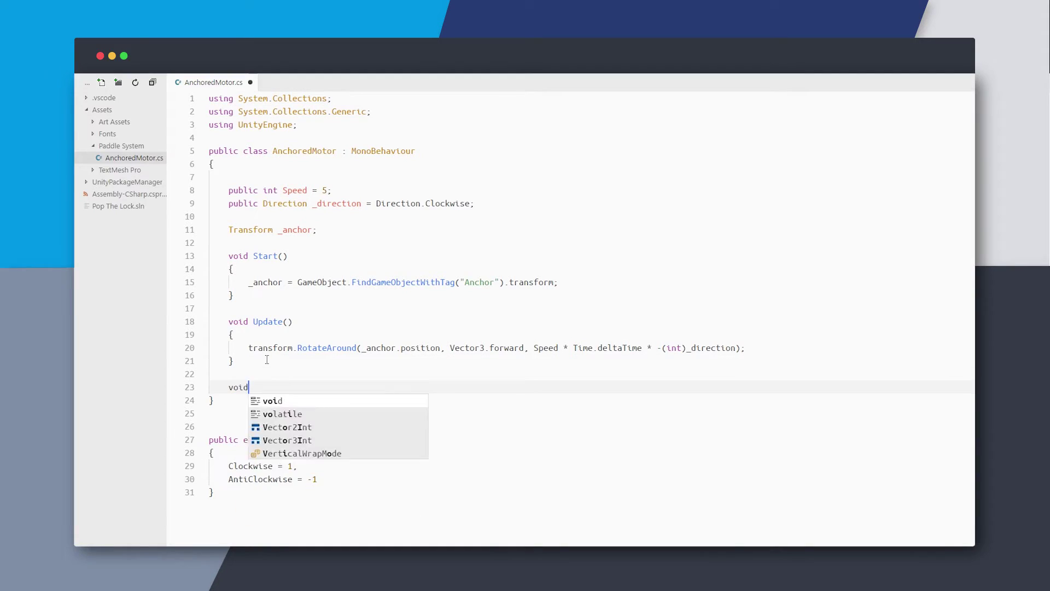
type(" ChangeDirection(){")
key("Return")
type("switch")
key("Tab")
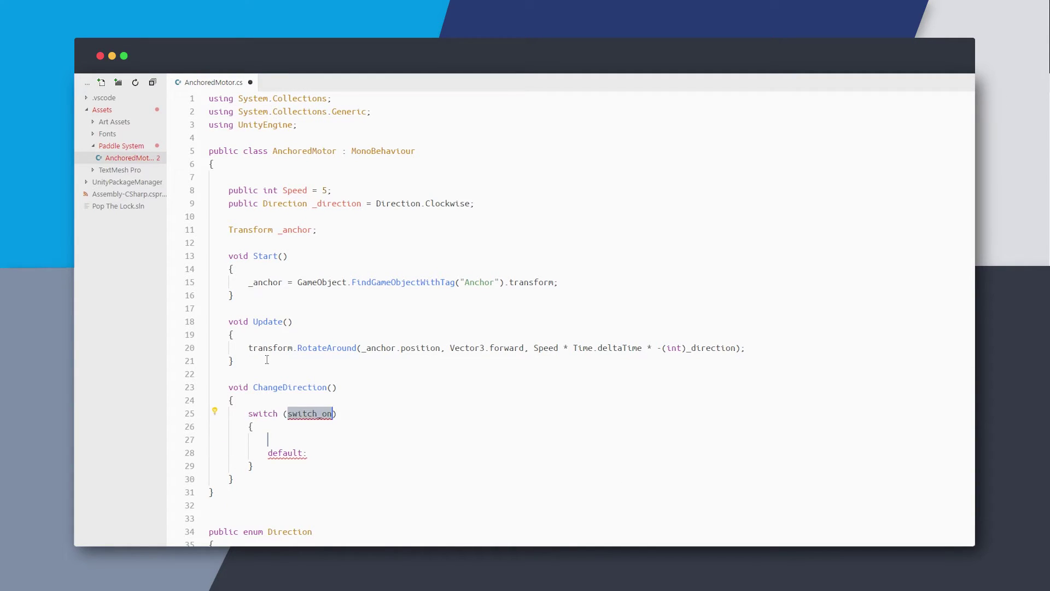
type("_direction")
key("Tab")
Step: Add a case for Direction.Clockwise that sets _direction to Direction.AntiClockwise and breaks, replacing the default case
type("case:Direction.Clockwise")
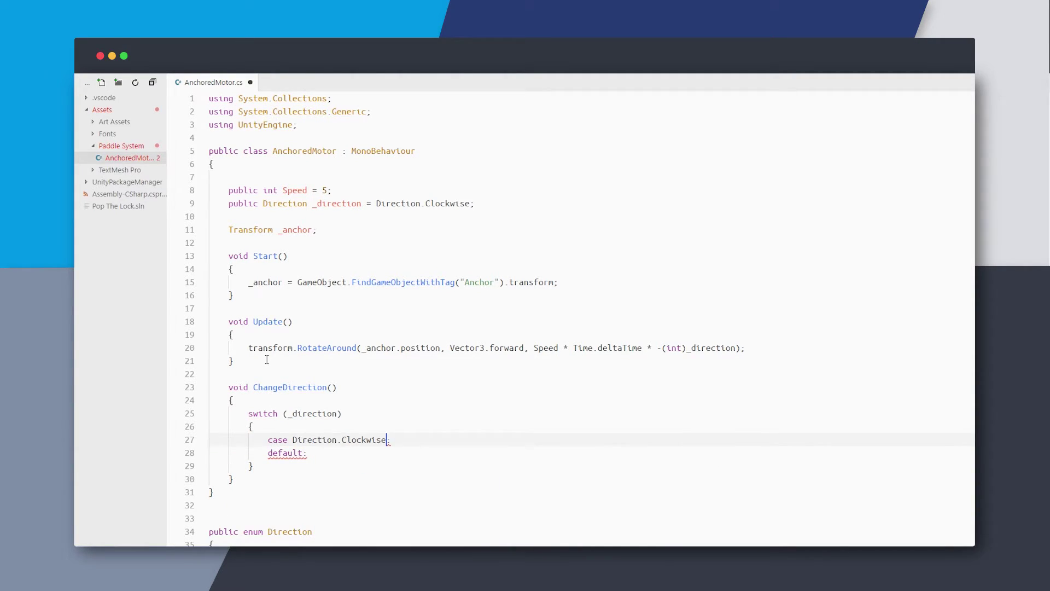
key("Down")
key("ctrl+BackSpace")
key("ctrl+BackSpace")
type("_direction = Direction.AntiClockwise;")
key("Return")
type("break;")
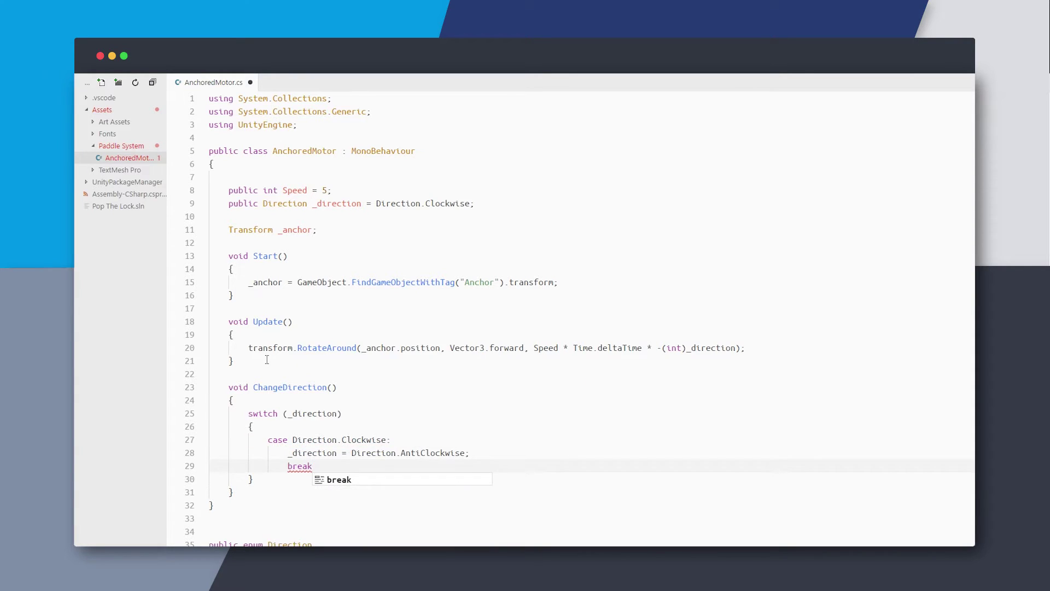
Step: Add a case for Direction.AntiClockwise that sets _direction to Direction.Clockwise and breaks, and save the script
key("Return")
type("case Direction.AntiClockwise:")
key("Return")
type("_direction = Direction.Clockwise;")
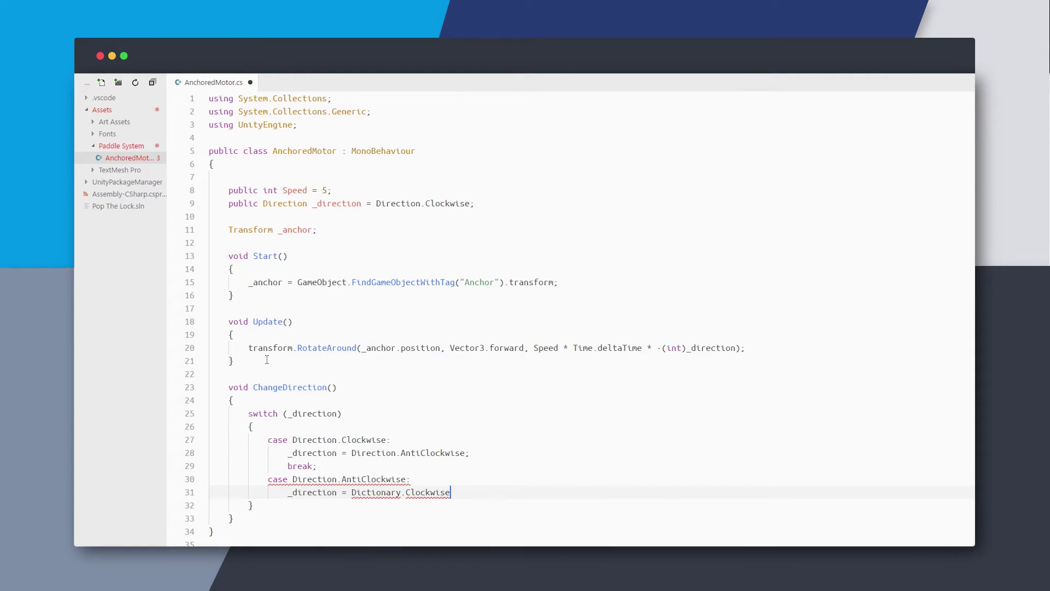
key("Return")
type("break;")
key("Return")
key("ctrl+s")
Step: In Update, call ChangeDirection() inside an if (Input.GetMouseButtonDown(0)) block below the RotateAround line, and save the script
scroll(328, 515, "down", 2)
scroll(328, 516, "up", 2)
left_click(770, 348)
key("Return")
key("Return")
type("if")
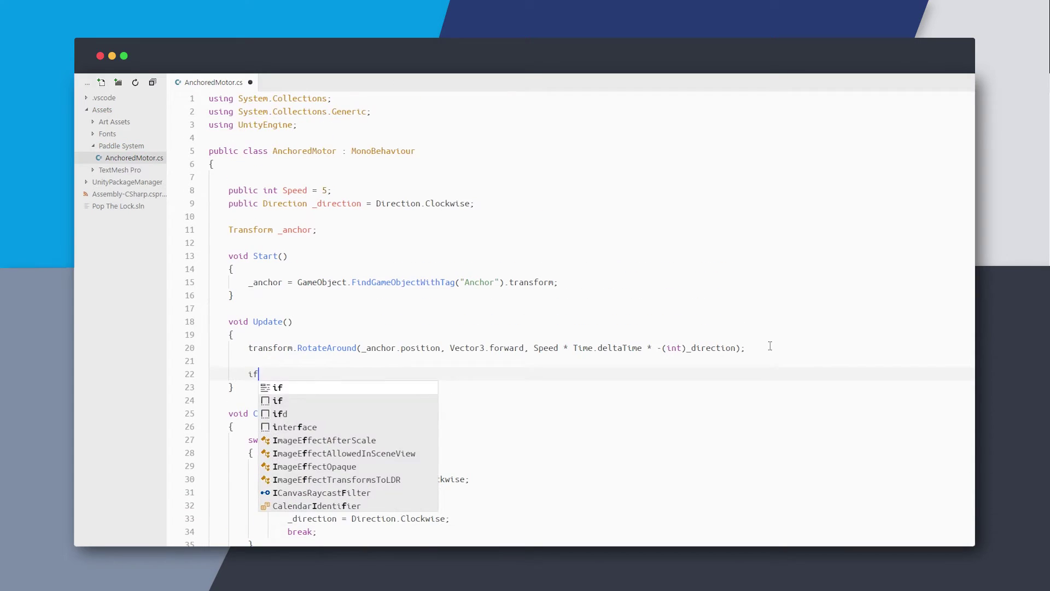
key("Tab")
type("Input.GetMouseButtonDown(0")
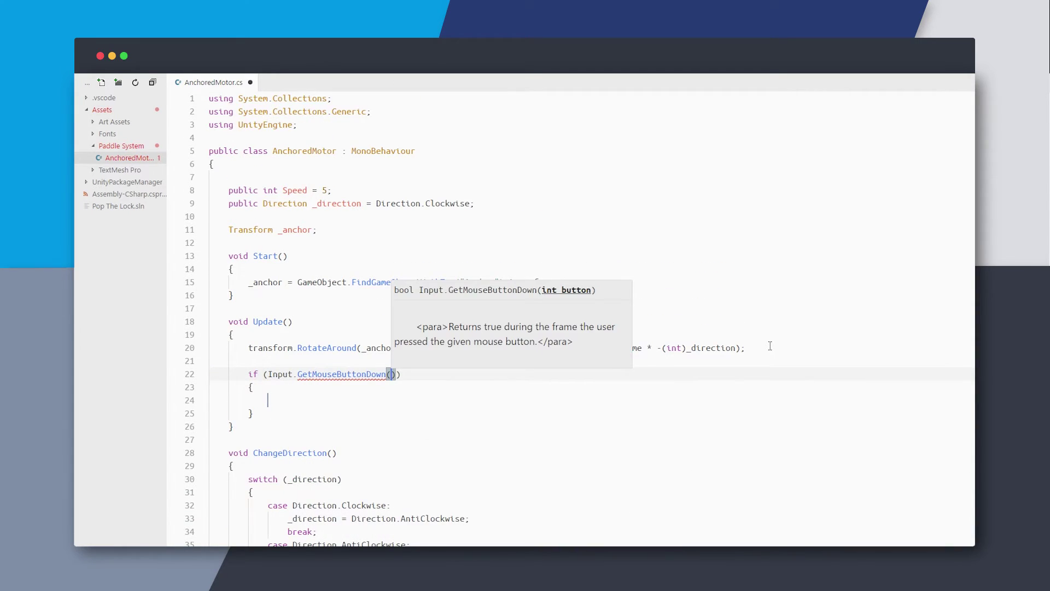
key("Tab")
type("Change")
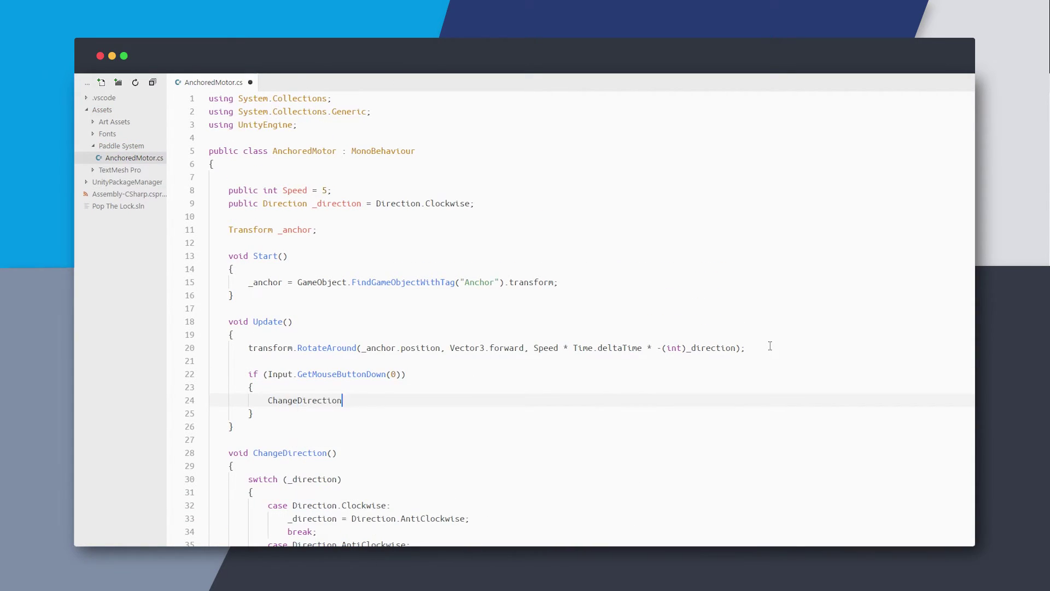
type("();")
key("ctrl+s")
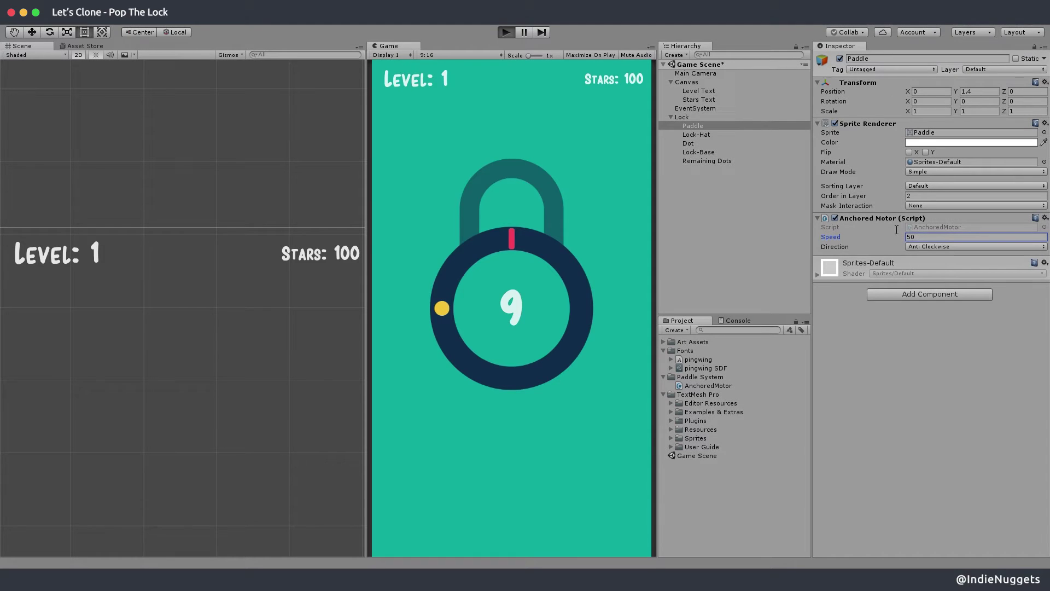
Step: Test the paddle's direction switching by tapping repeatedly in the running game
left_click(523, 320)
left_click(523, 320)
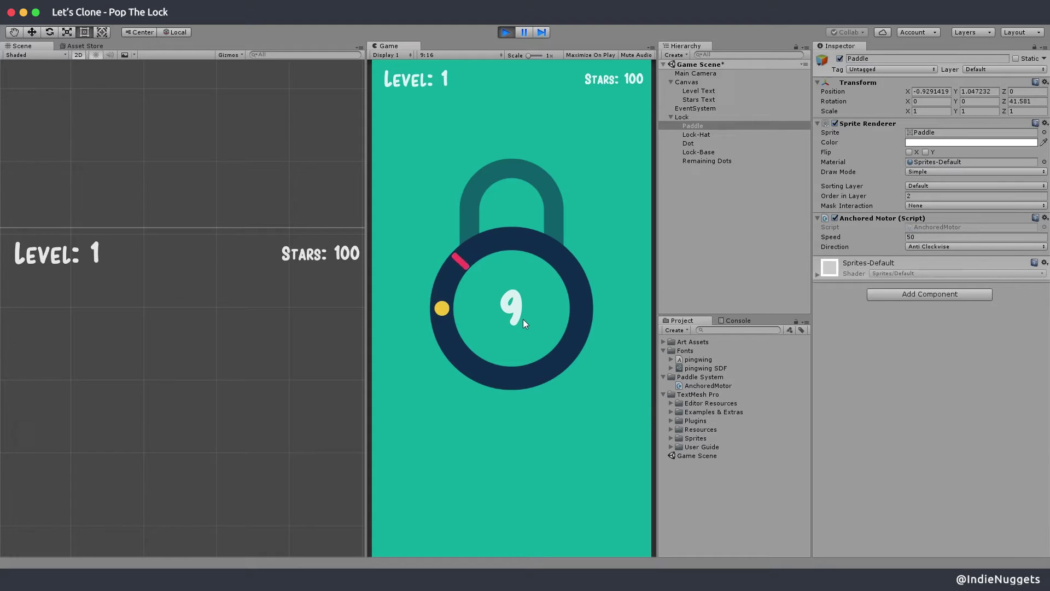
left_click(523, 320)
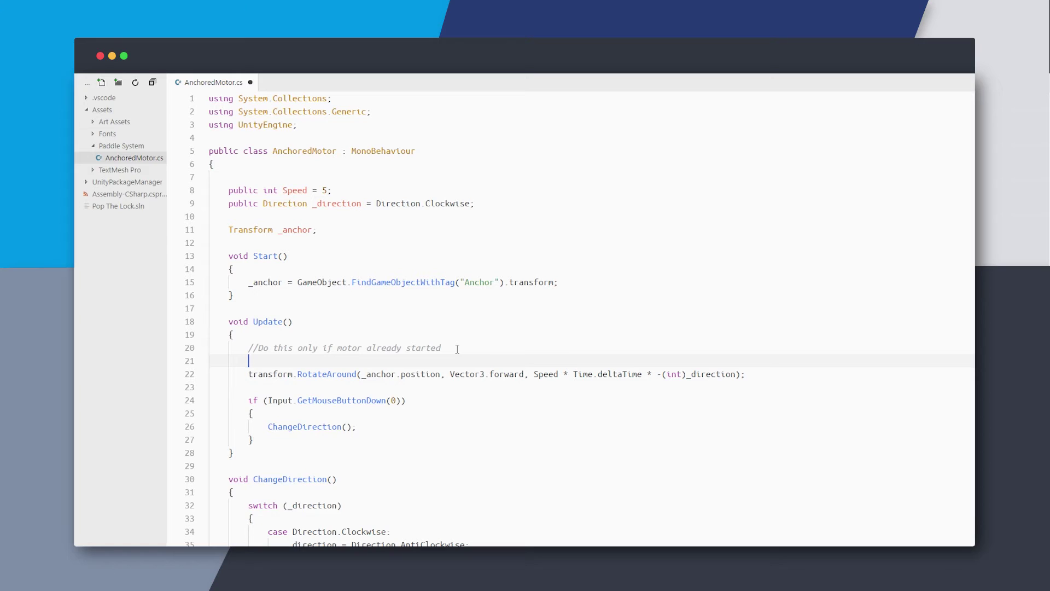
Step: Move the transform.RotateAround line inside an if (_isRunning) block in Update, and save the script
type("if(_isRunning){")
key("Return")
left_click_drag(249, 400, 748, 399)
key("ctrl+x")
left_click(426, 374)
key("ctrl+v")
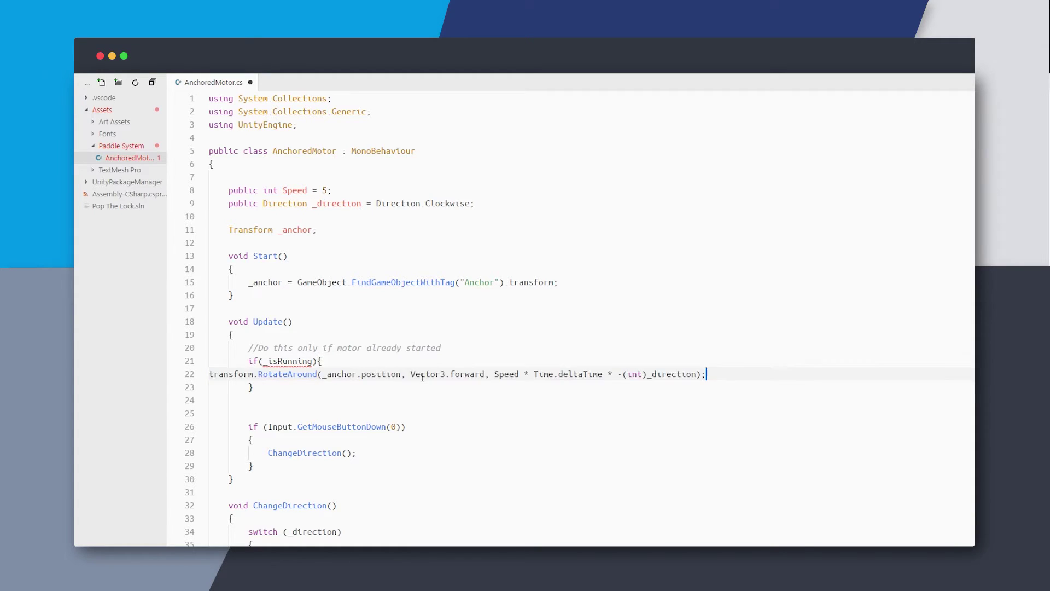
key("ctrl+s")
Step: Declare bool _isRunning = false; directly below the _anchor field
left_click(346, 231)
key("Return")
type("bool _isRunning = false;")
Step: Before the ChangeDirection() call in the mouse check, add if (!_isRunning) that sets _isRunning to true and returns
scroll(328, 329, "down", 2)
left_click(311, 405)
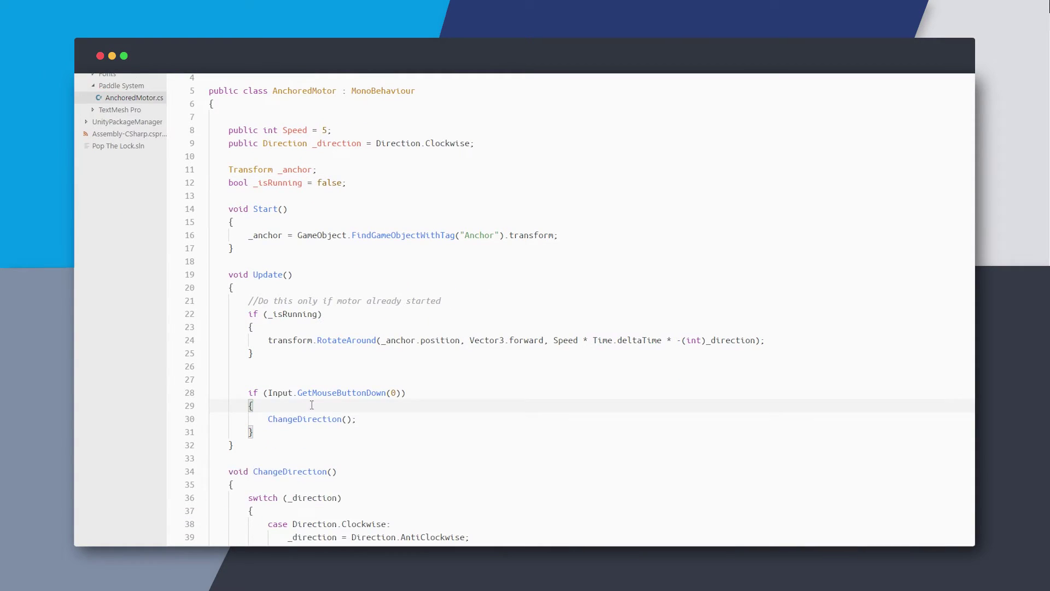
key("Return")
type("if(!_isRunning){")
key("Return")
type("_isRunning = tru")
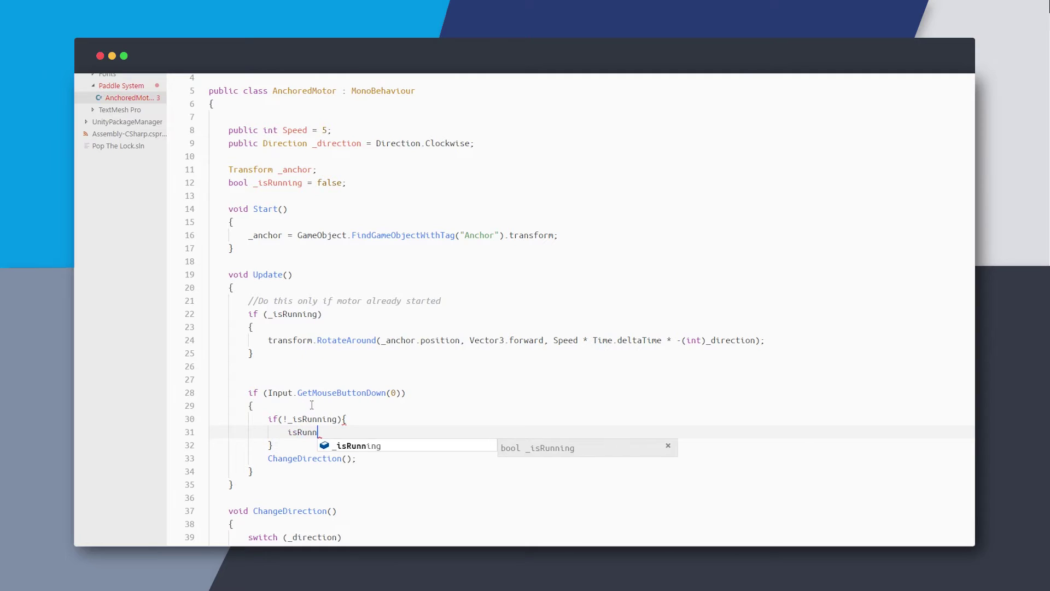
type("e;")
key("Return")
type("return;")
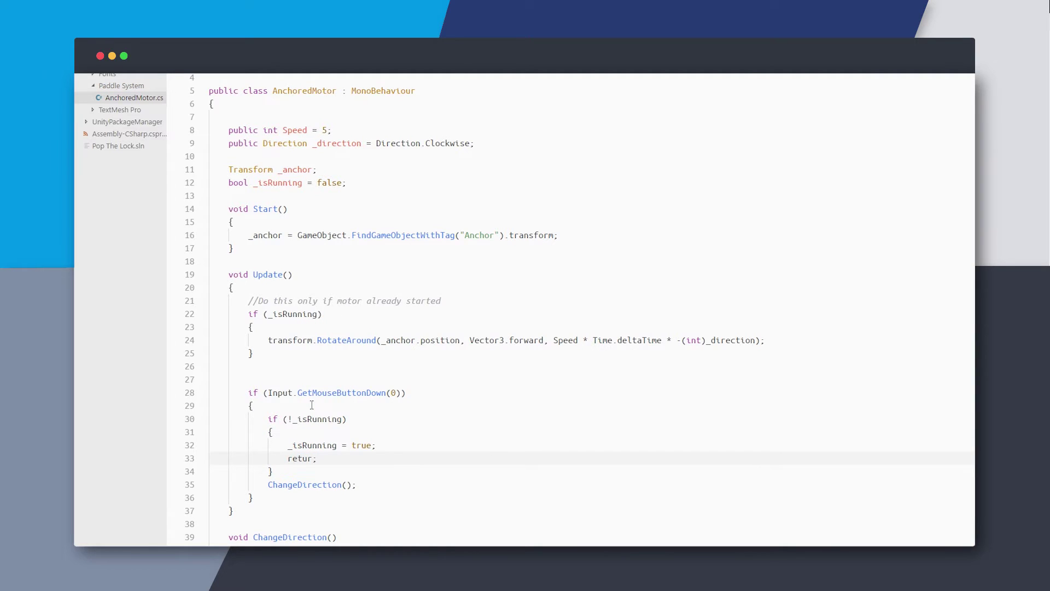
key("Down")
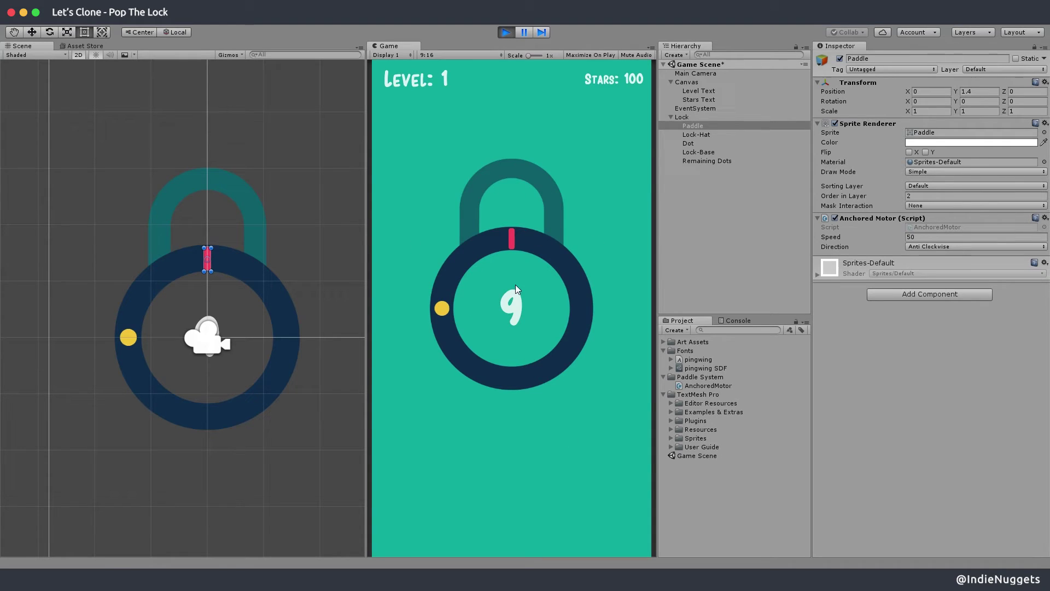
Step: Test in the running game how taps start the paddle and switch its direction
left_click(581, 234)
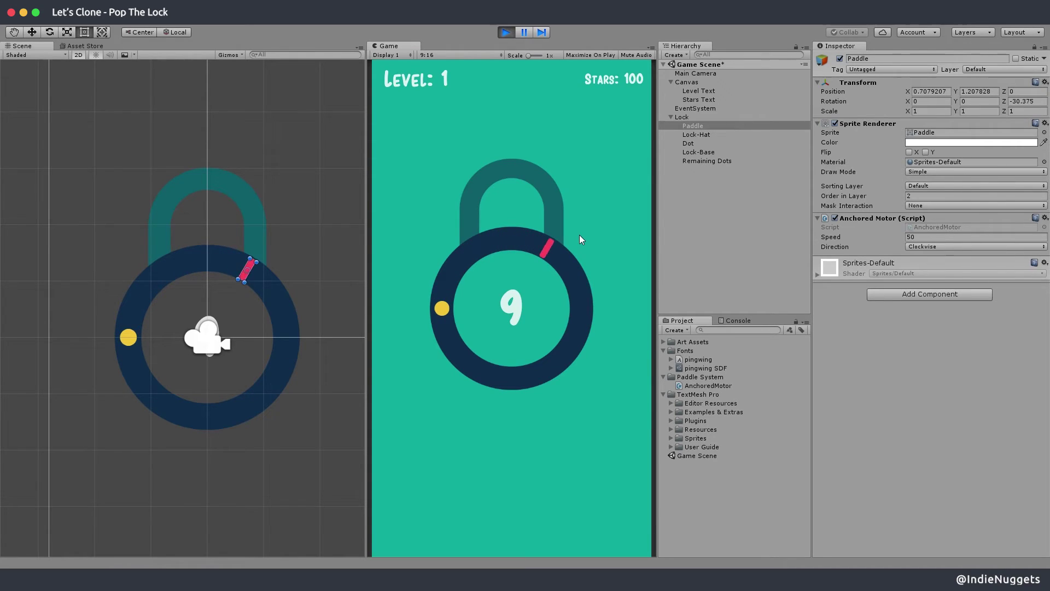
left_click(576, 236)
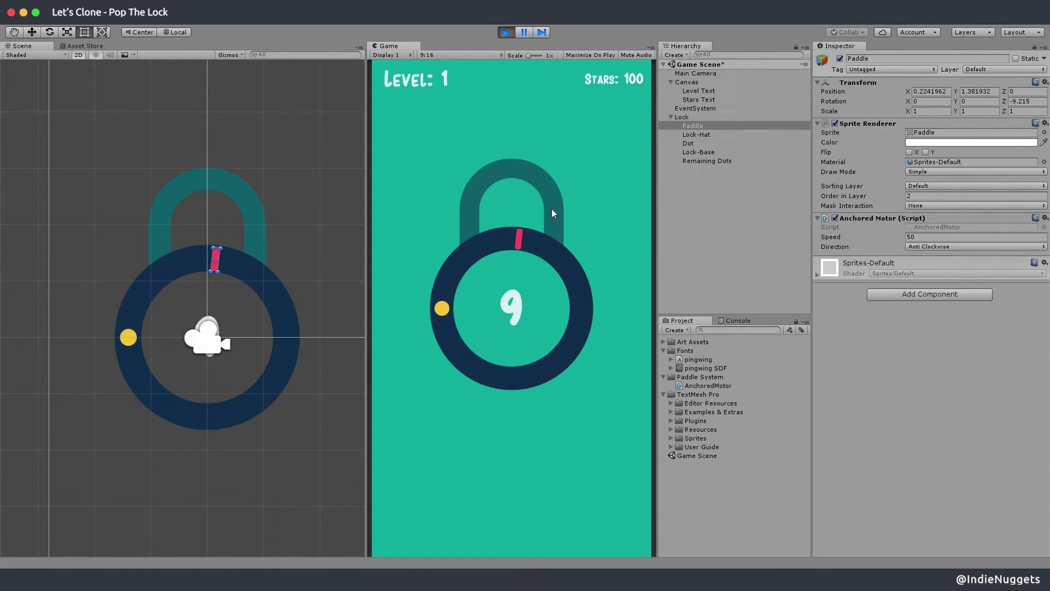
Step: In the AnchoredMotor script, add a bool _didTap property below Update whose getter returns Input.GetMouseButtonDown(0), and save
left_click(552, 208)
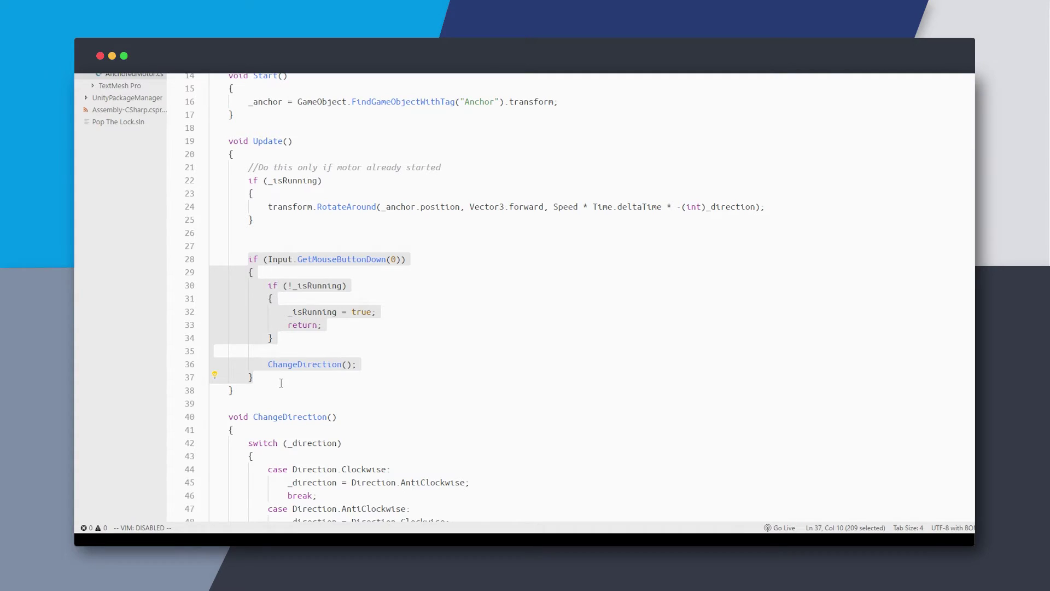
left_click(266, 393)
key("Return")
key("Return")
type("bool _didTap {")
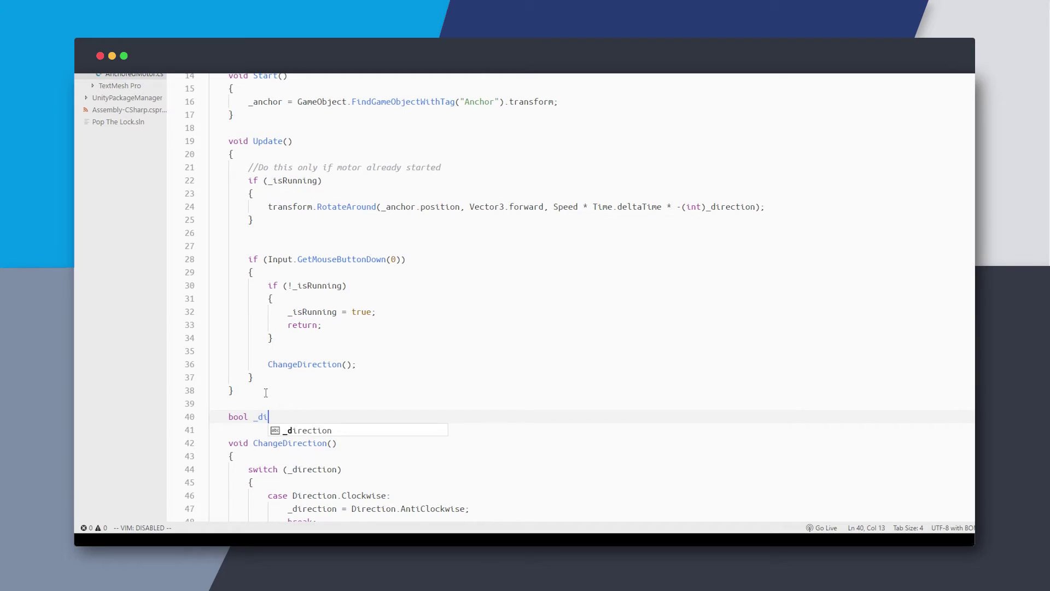
key("Return")
type("get{")
key("Return")
type("return Input.GetMouseButtonDown(0);")
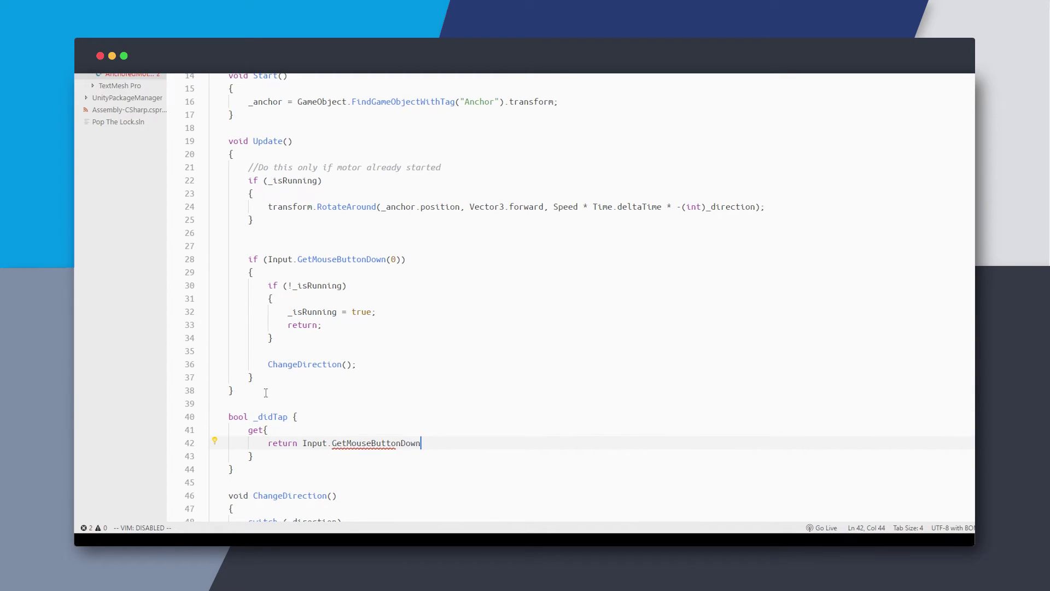
key("ctrl+s")
Step: Replace the Input.GetMouseButtonDown(0) condition in Update's tap check with _didTap
left_click(401, 258)
left_click(401, 258, "shift")
type("_didTap")
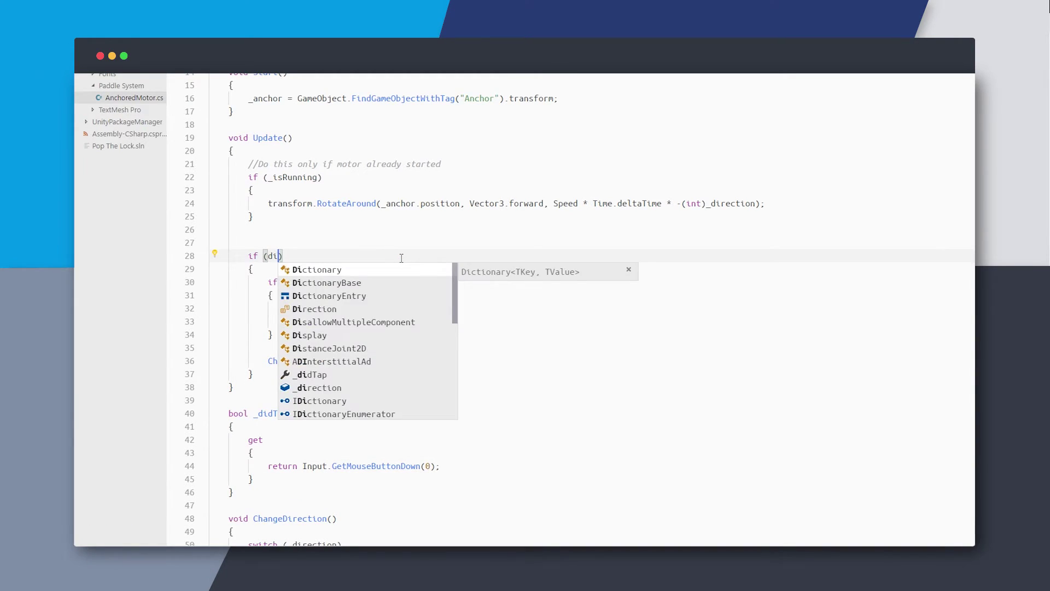
left_click(370, 402)
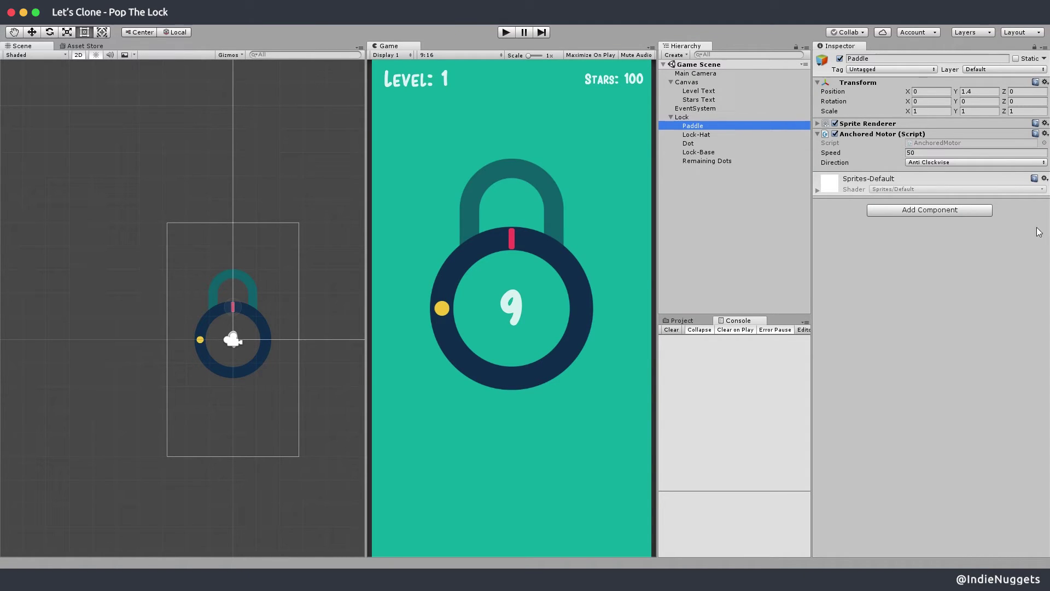
Step: In the Unity editor, add a Circle Collider 2D component to the Dot object
left_click(767, 256)
left_click(706, 143)
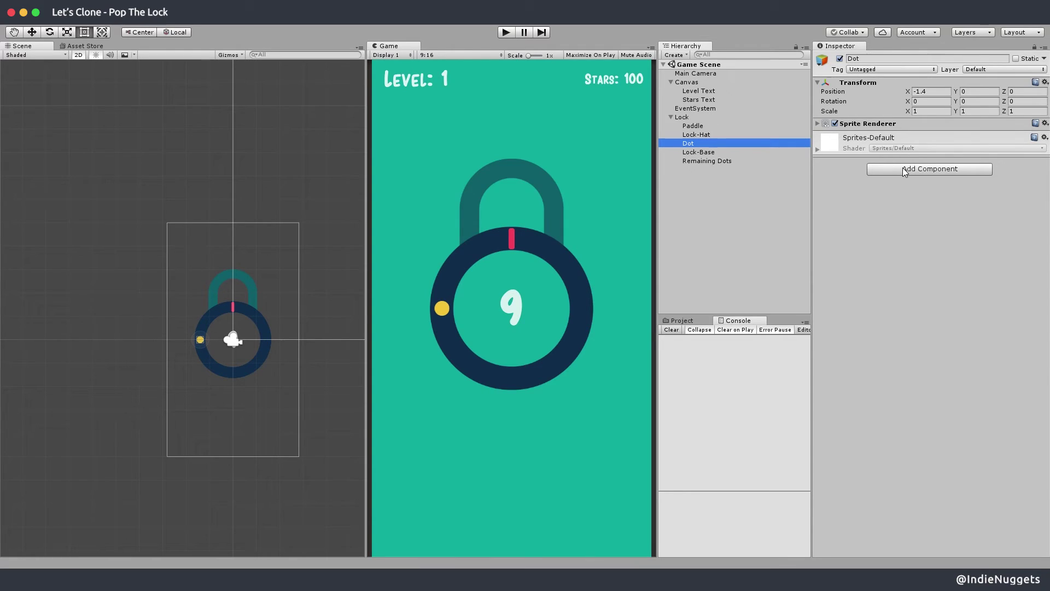
left_click(903, 169)
type("collid")
left_click(904, 255)
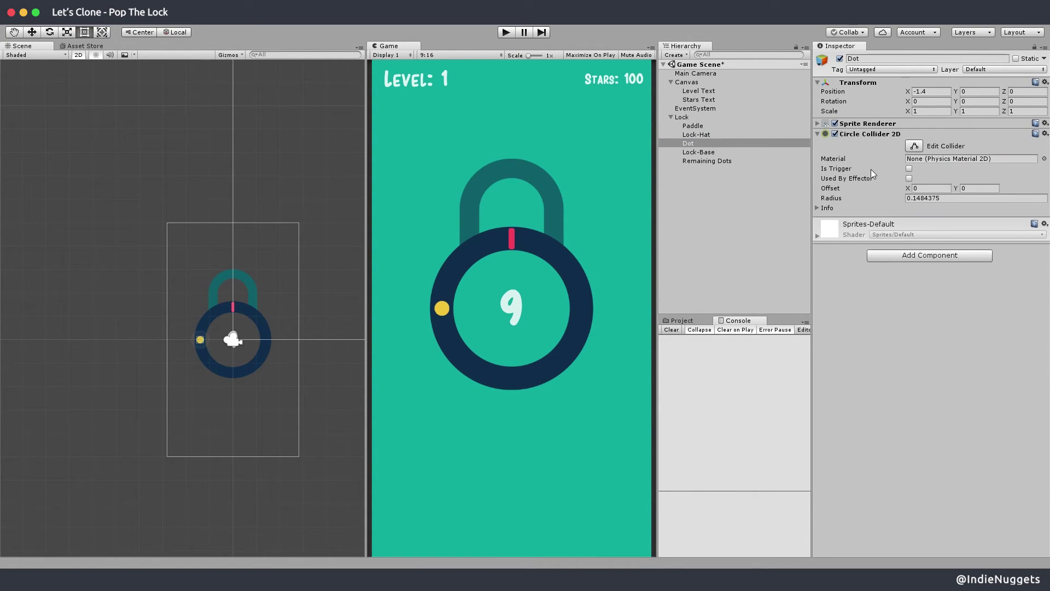
Step: Enable Is Trigger on the Dot's Circle Collider 2D
left_click(914, 146)
left_click(914, 146)
left_click(711, 125)
left_click(711, 143)
left_click(909, 169)
Step: Add a Box Collider 2D to the Paddle object and enable its Is Trigger option
left_click(692, 125)
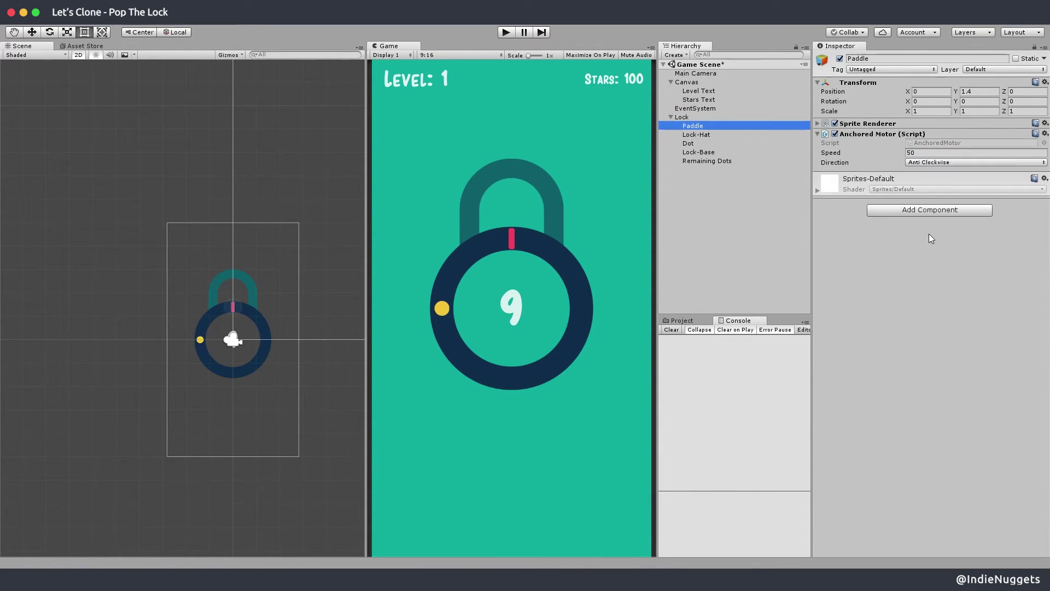
left_click(914, 209)
type("box")
key("Down")
key("Return")
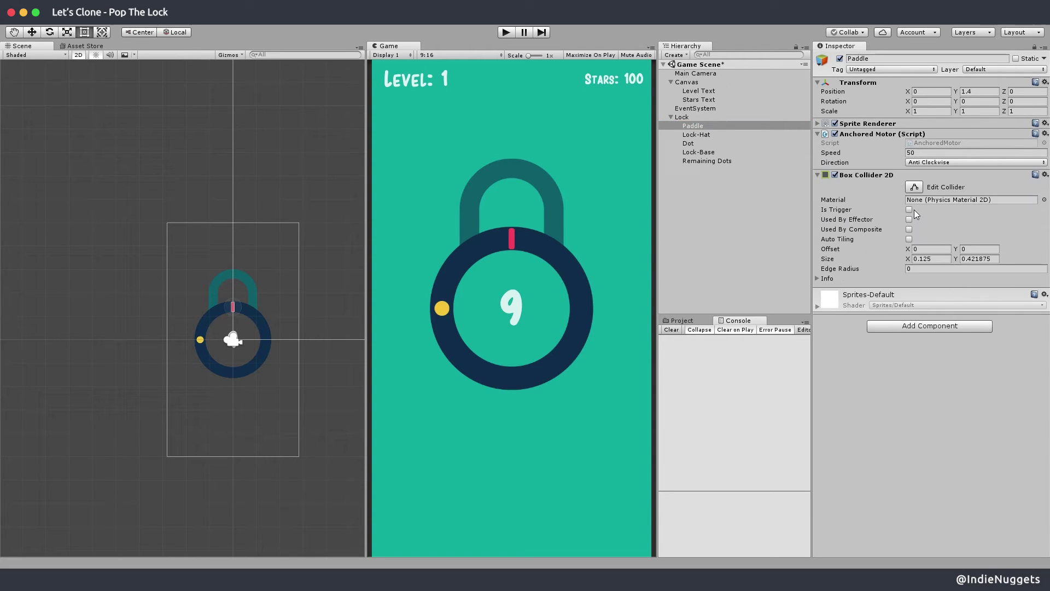
left_click(908, 209)
Step: Add a Rigidbody 2D to the Paddle and set its Body Type to Kinematic
left_click(925, 326)
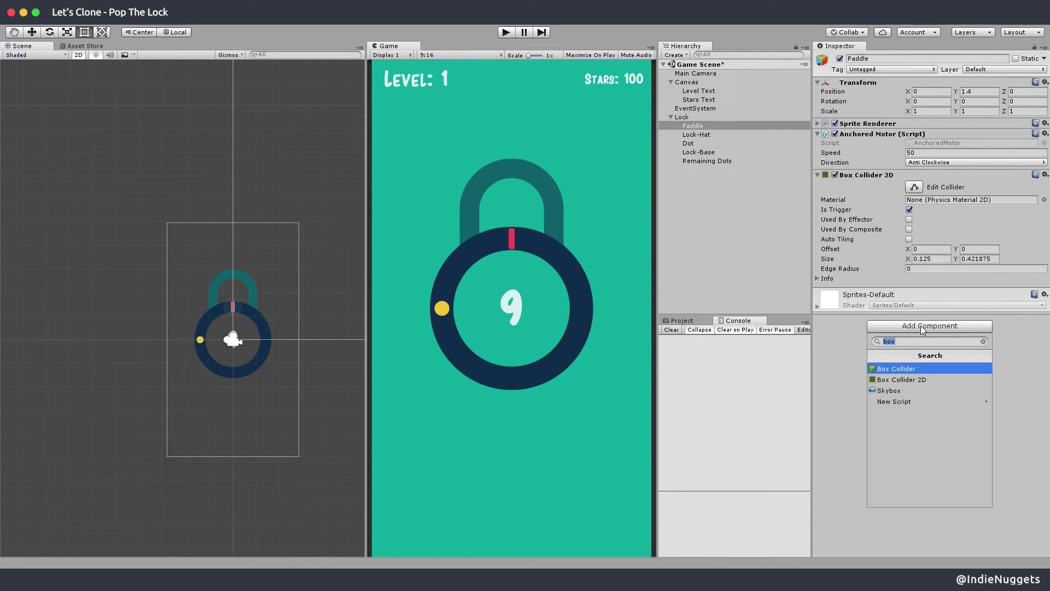
type("rigi")
key("Down")
key("Return")
left_click(930, 300)
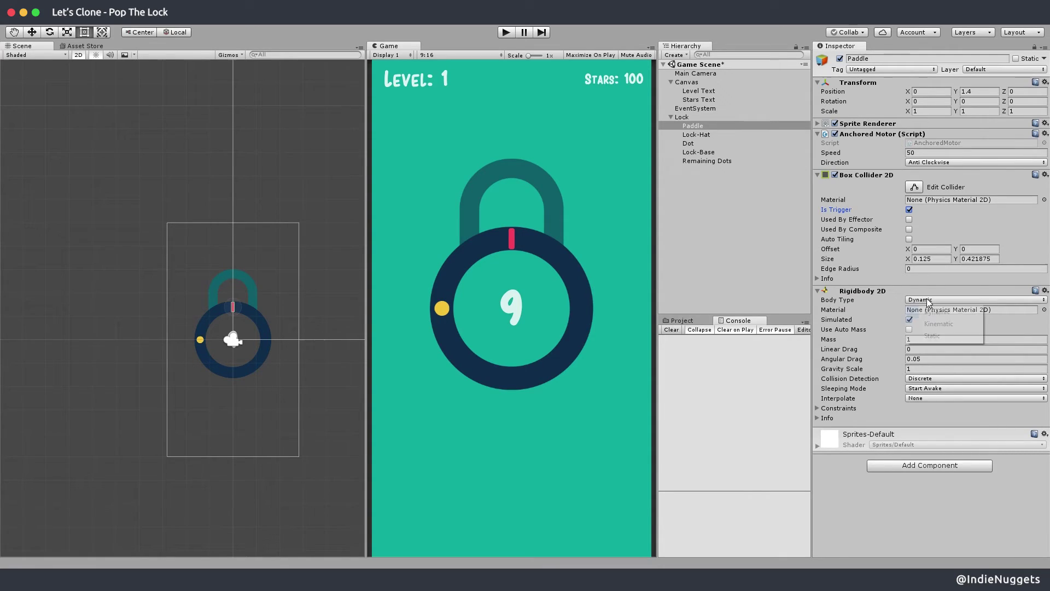
left_click(927, 321)
left_click(763, 245)
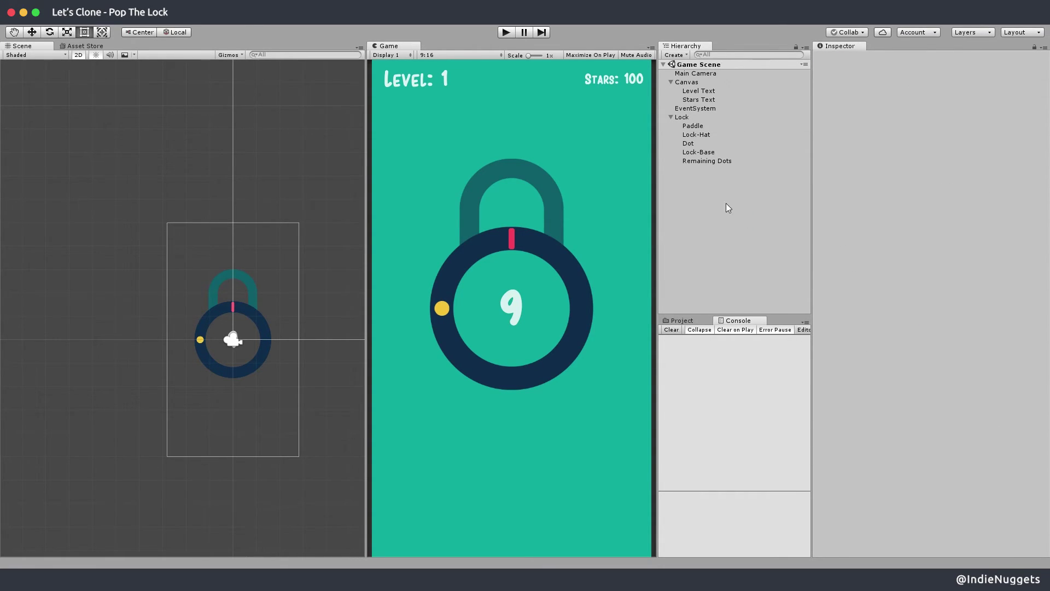
Step: Create a new script component named DotDetector on the Paddle object
left_click(706, 154)
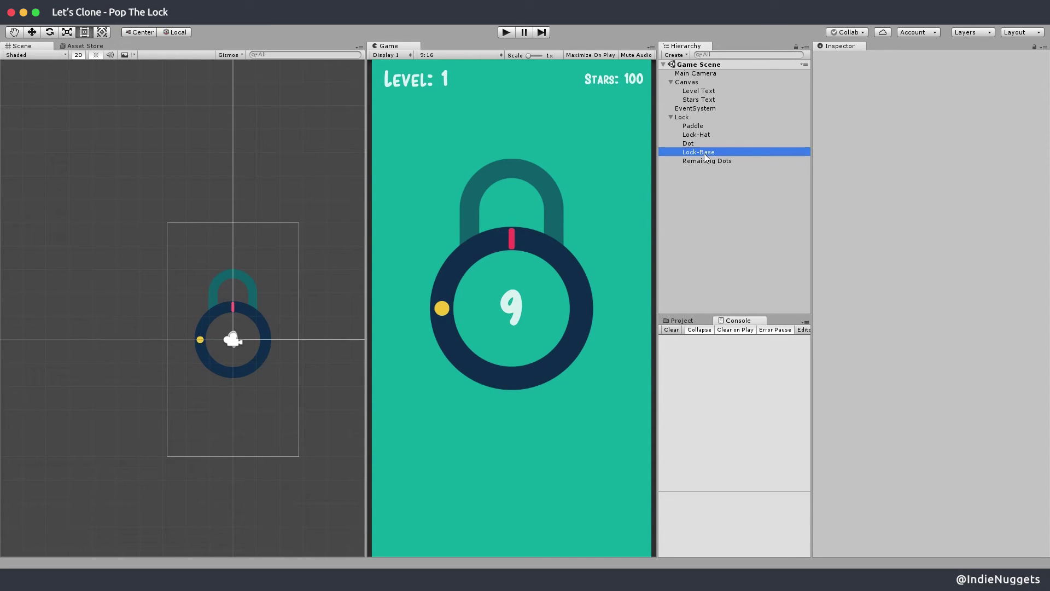
left_click(705, 127)
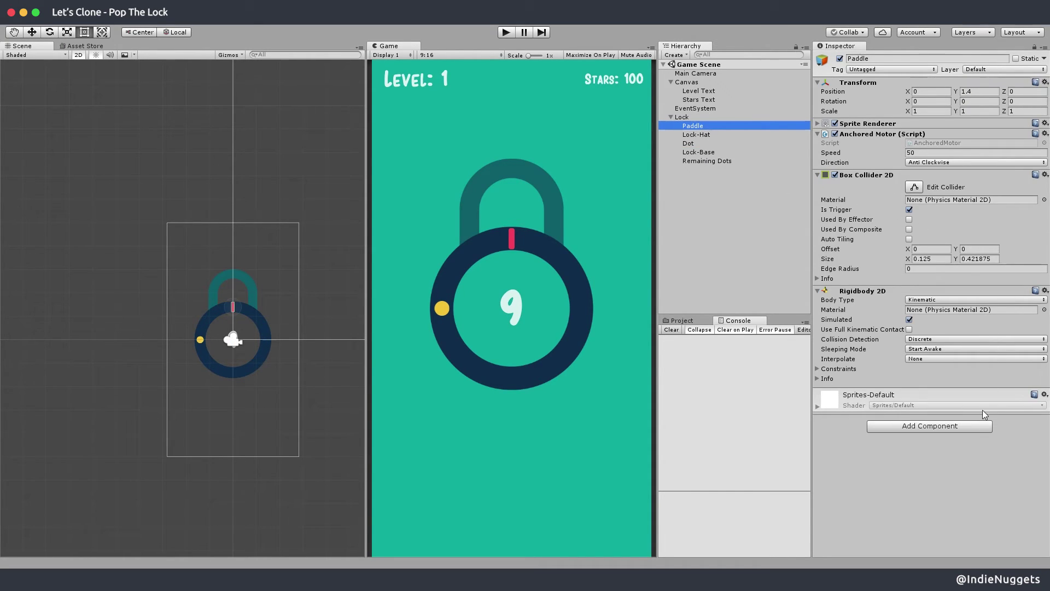
left_click(972, 425)
type("doto")
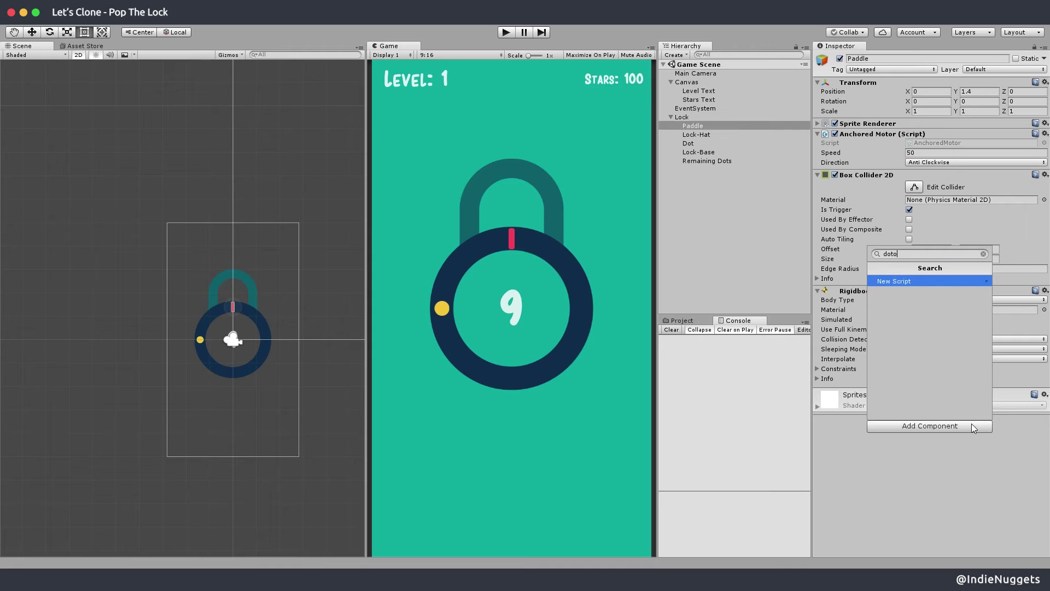
key("Return")
key("Return")
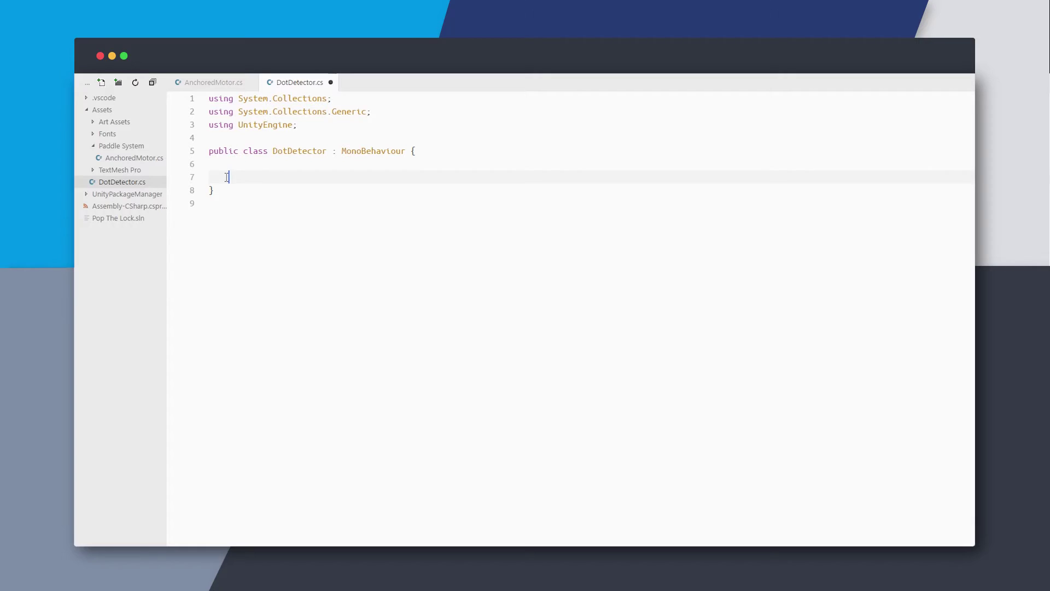
Step: In the DotDetector class, write void OnTriggerEnter2D(Collider2D other) that calls Debug.Log(other), and save the script
type("void ")
type("OnTriggerEnter2D(Collider2D other){")
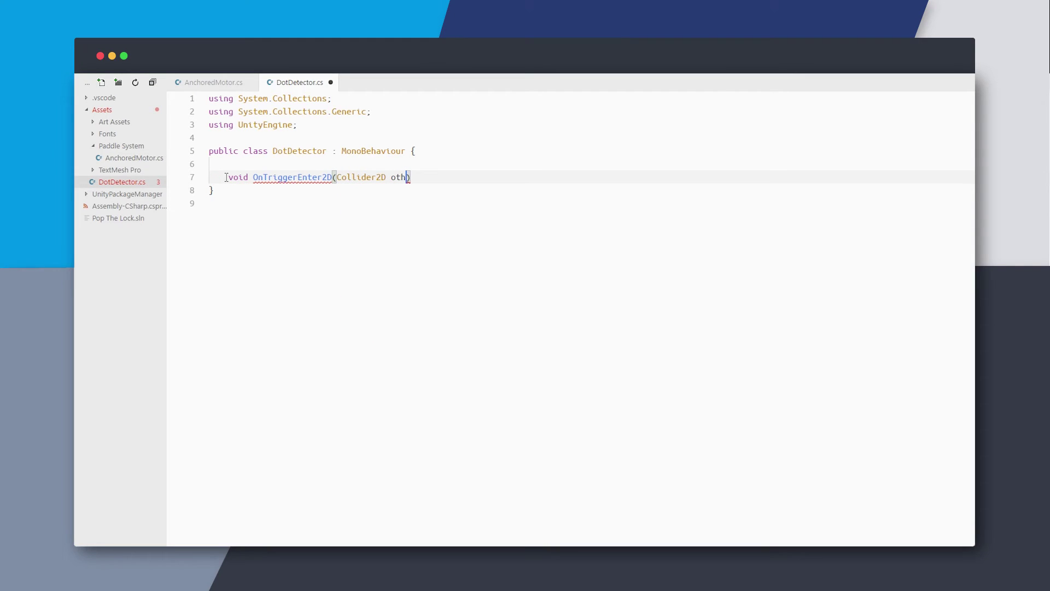
key("Return")
type("Debug.Log(other);")
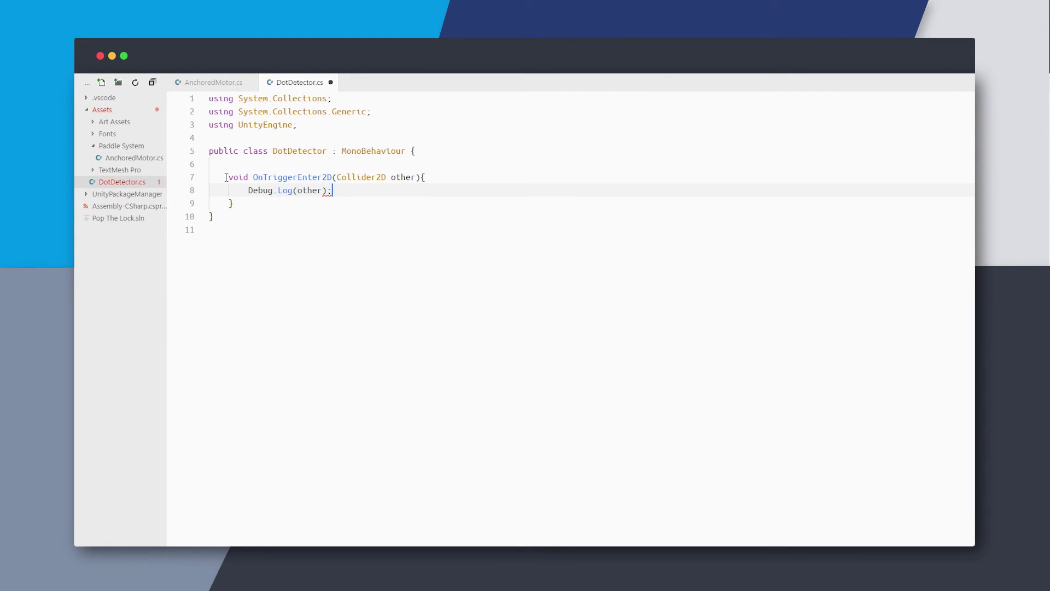
key("ctrl+s")
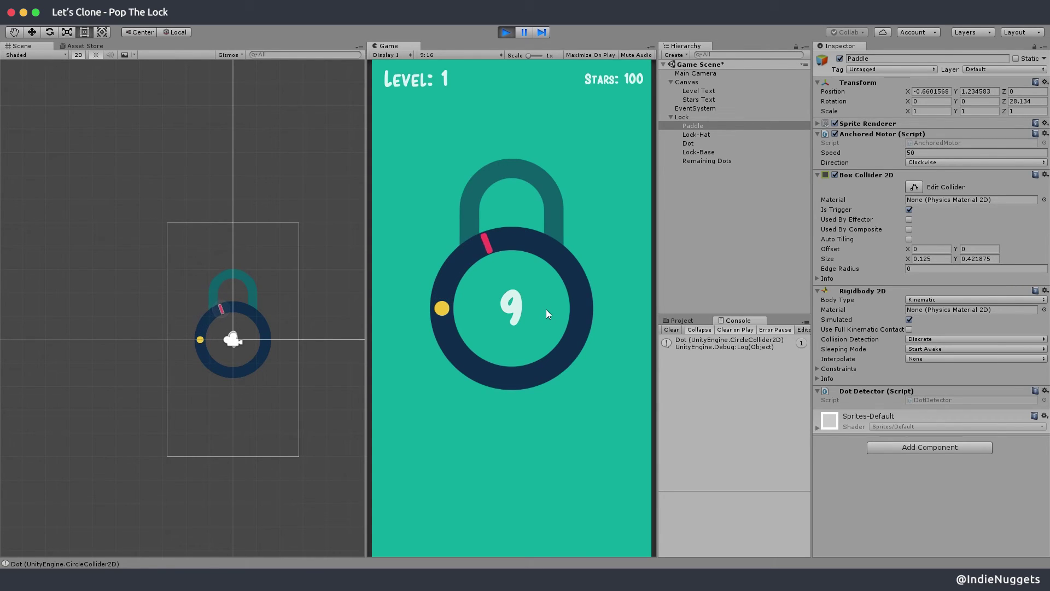
Step: Add an empty void OnTriggerExit2D(Collider2D other) method below OnTriggerEnter2D in the DotDetector script
left_click(253, 228)
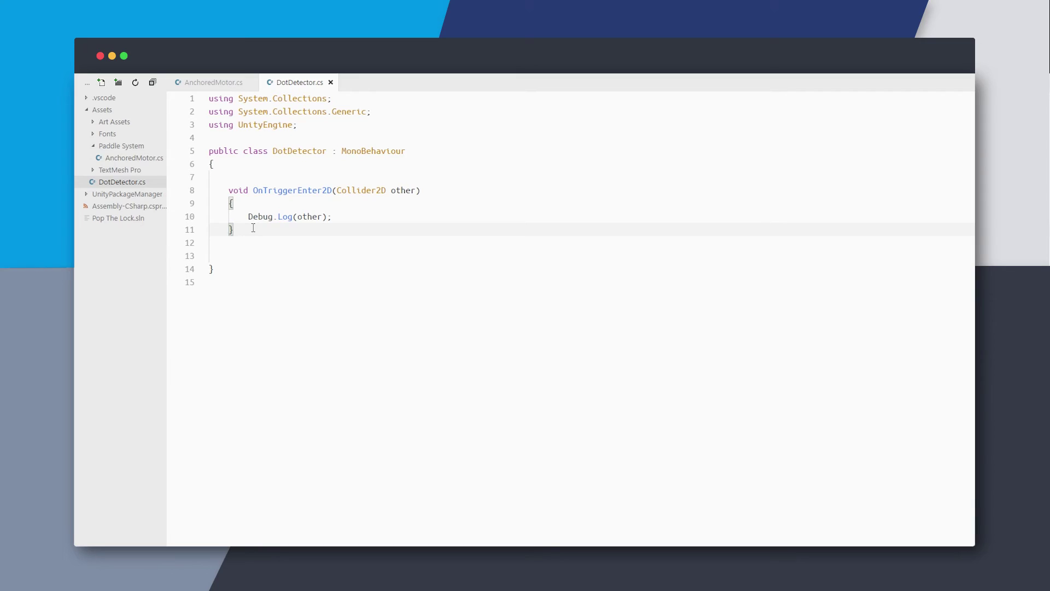
key("Return")
key("Return")
type("void OnTrigg")
type("erExit2D(Collider2D other)")
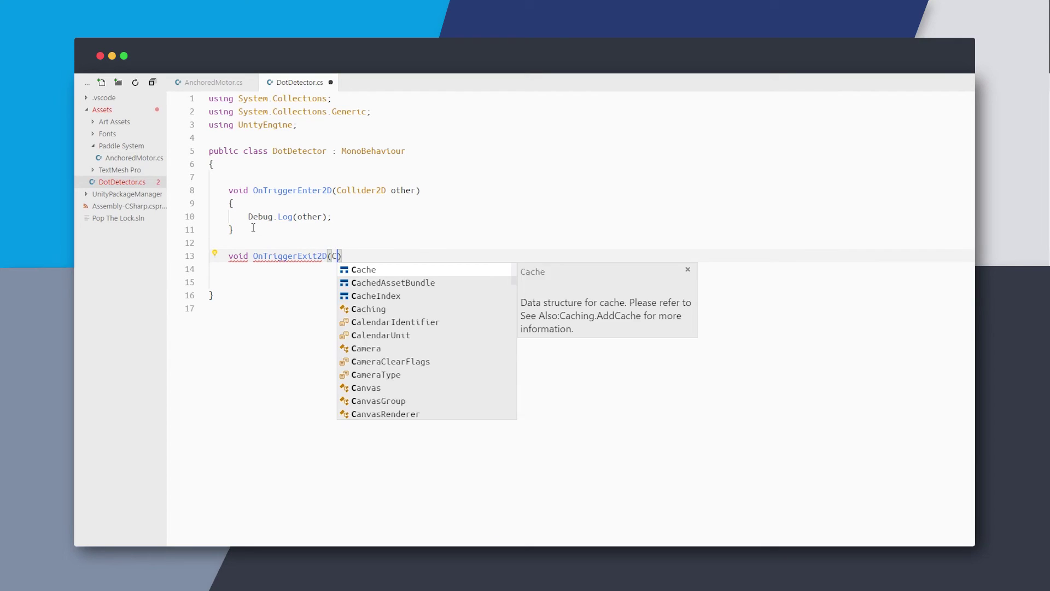
key("Return")
type("{")
key("Return")
Step: Declare the field GameObject _currentDot; at the start of the DotDetector class, and save
left_click(289, 164)
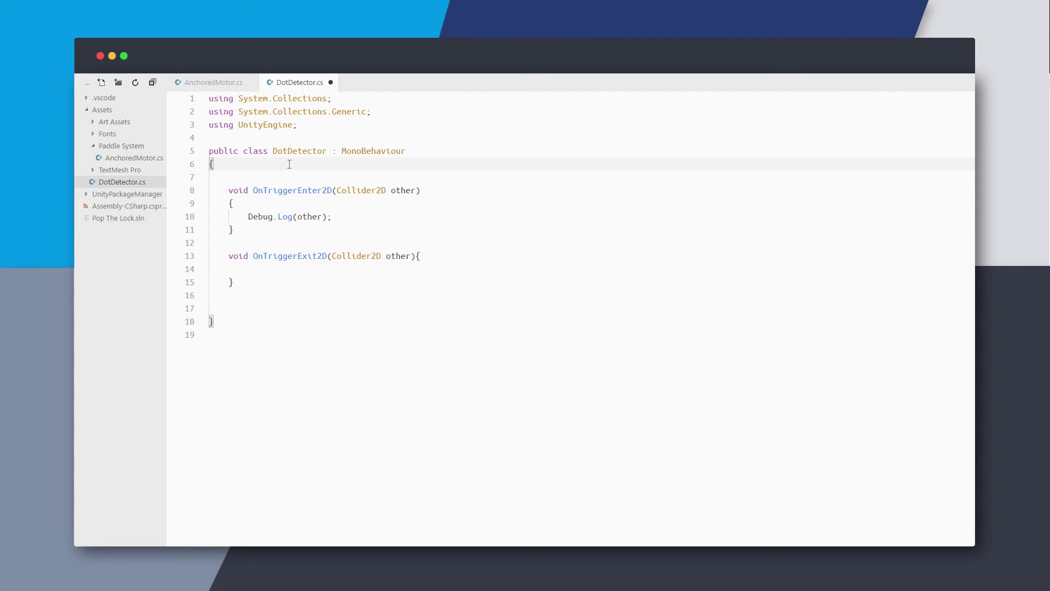
key("Return")
key("Return")
type("GameObject _currentDot;")
key("ctrl+s")
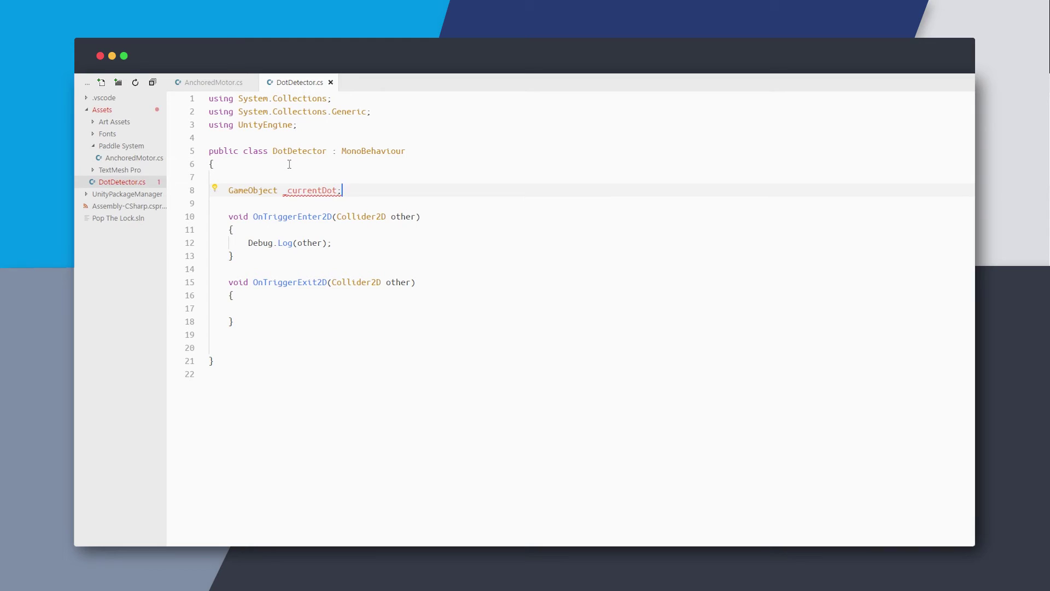
Step: Replace the Debug.Log line in OnTriggerEnter2D with _currentDot = other.gameObject; and set _currentDot = null; in OnTriggerExit2D
left_click_drag(336, 244, 253, 242)
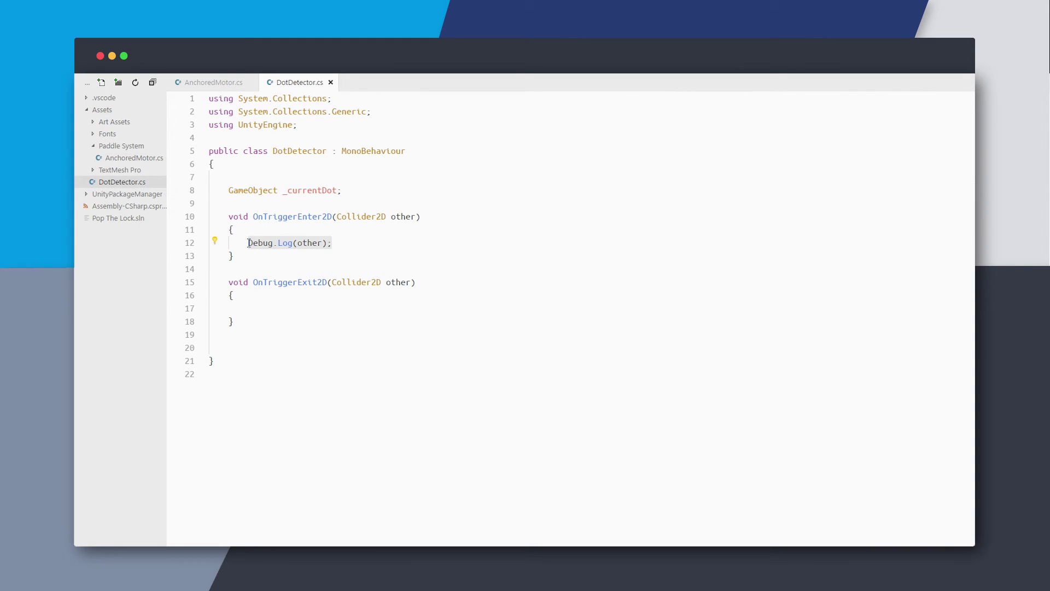
type("_currentDot = other.gameObject;")
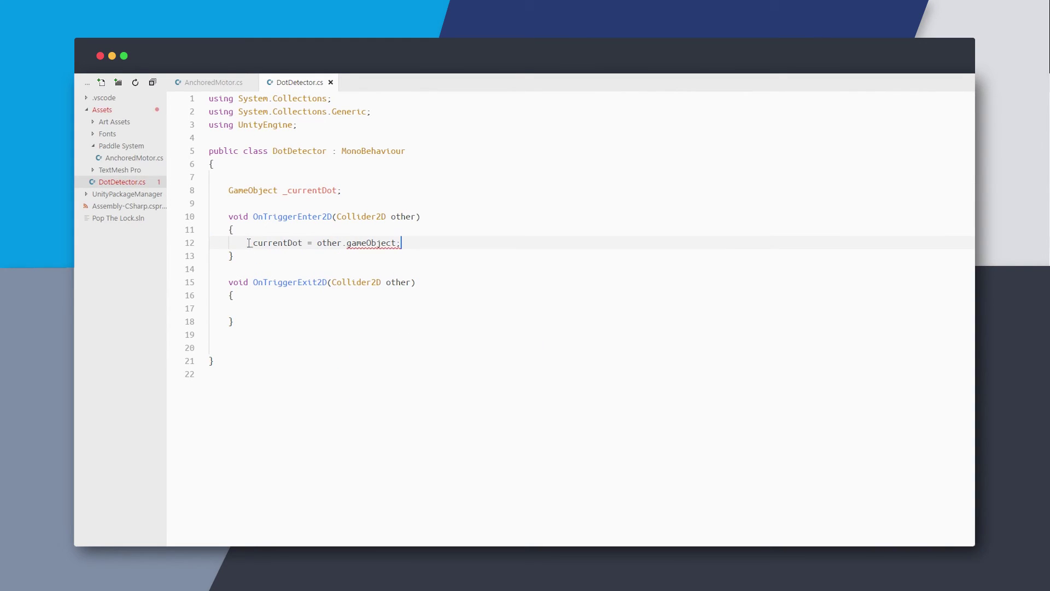
type("_currentDot = null;")
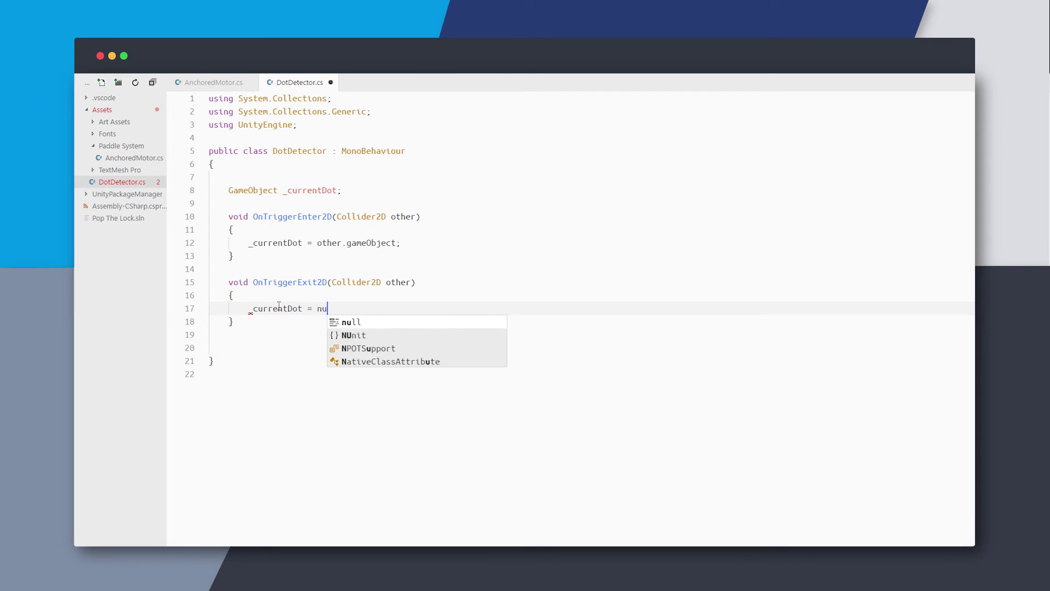
Step: Add an empty void Update() method below OnTriggerExit2D and save the script
left_click(257, 339)
key("BackSpace")
key("Return")
key("Return")
type("void Update()")
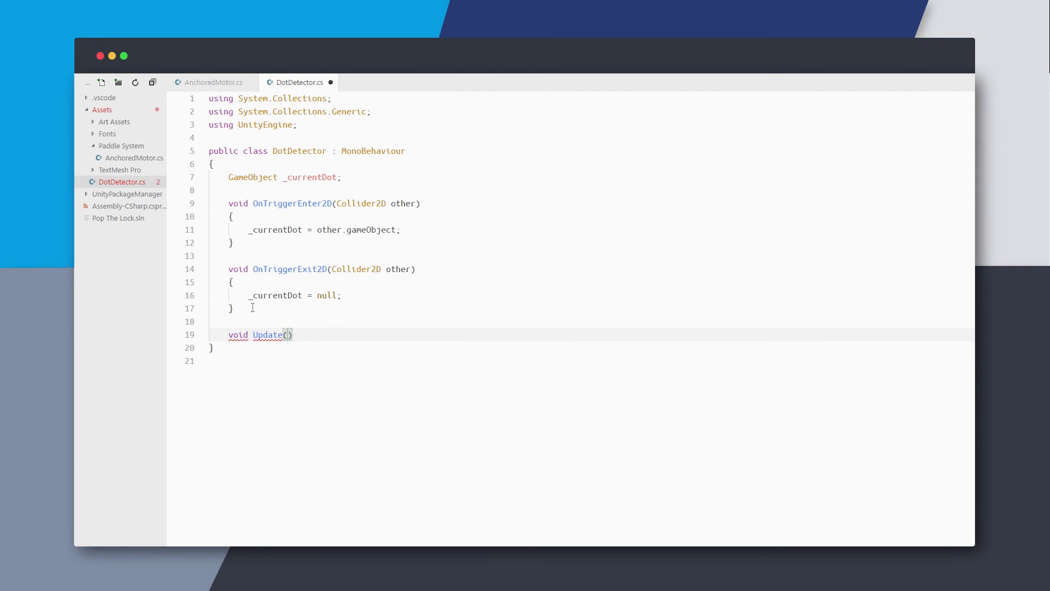
key("Return")
type("{")
key("Return")
key("ctrl+s")
Step: Inside Update, add if(Input.GetMouseButtonDown(0)) containing a nested if(_currentDot != null) block that calls Destroy(_currentDot)
type("if(Input.GetMouseButtonDown(0))")
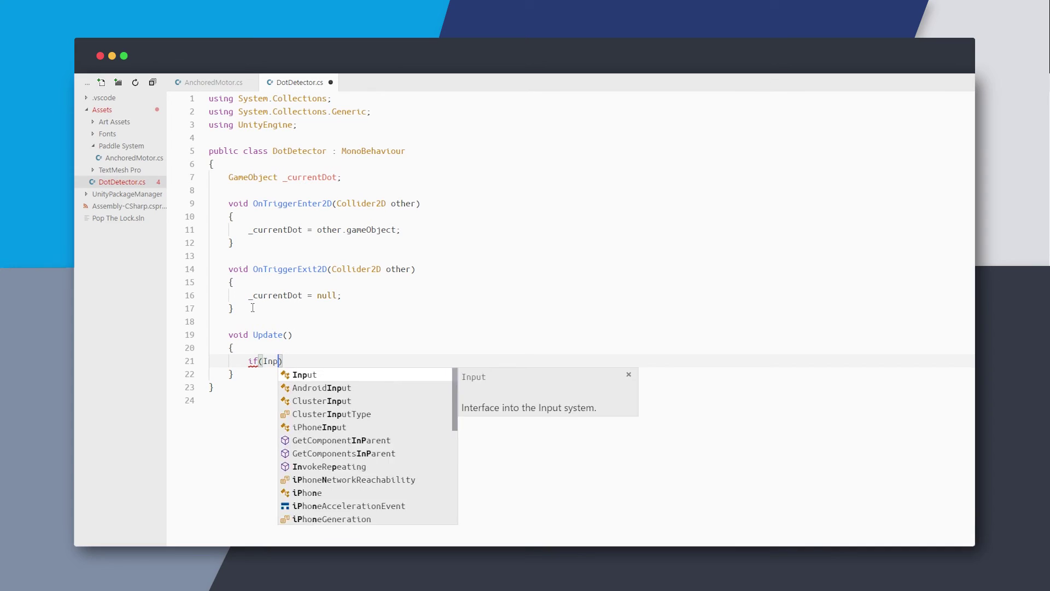
type("{")
key("Return")
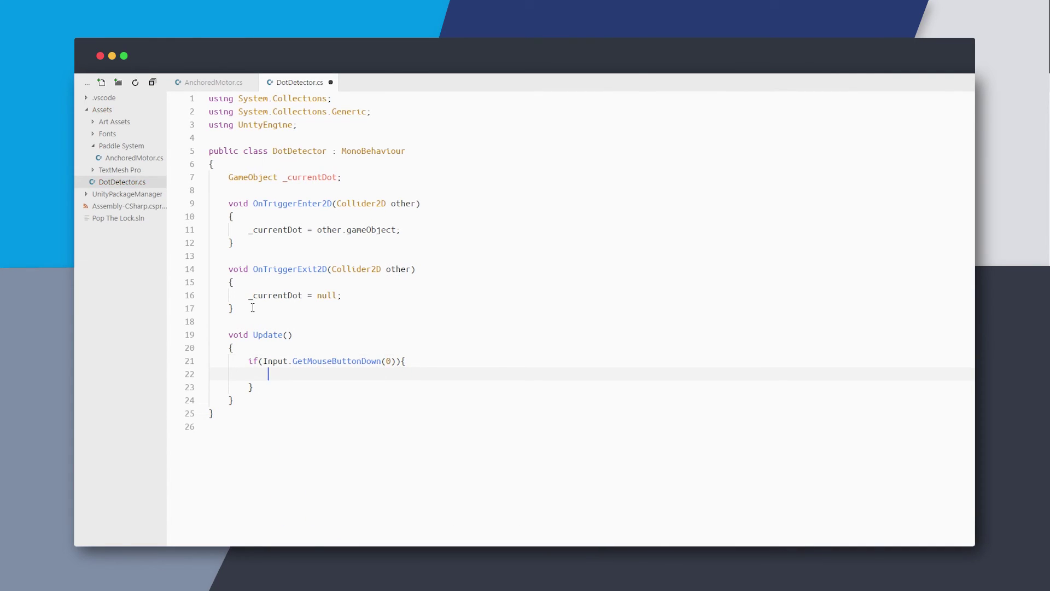
type("if(_currentDot != null){")
key("Return")
type("Destroy(_currentDot);")
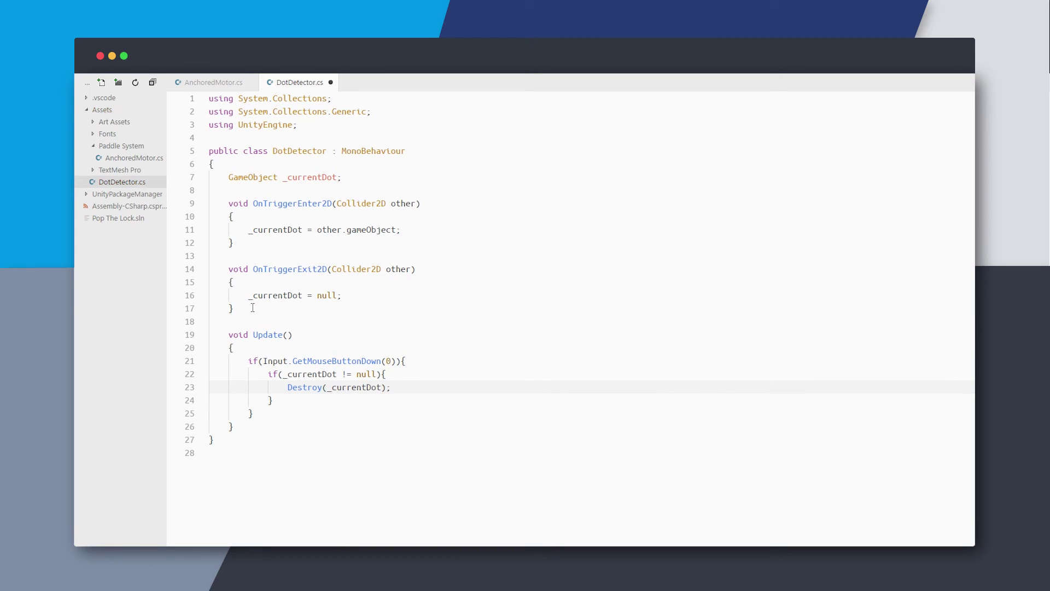
Step: Below the Destroy call, add Debug.Log("Score++"); and save the script
key("Return")
type("Debug.Log(\"")
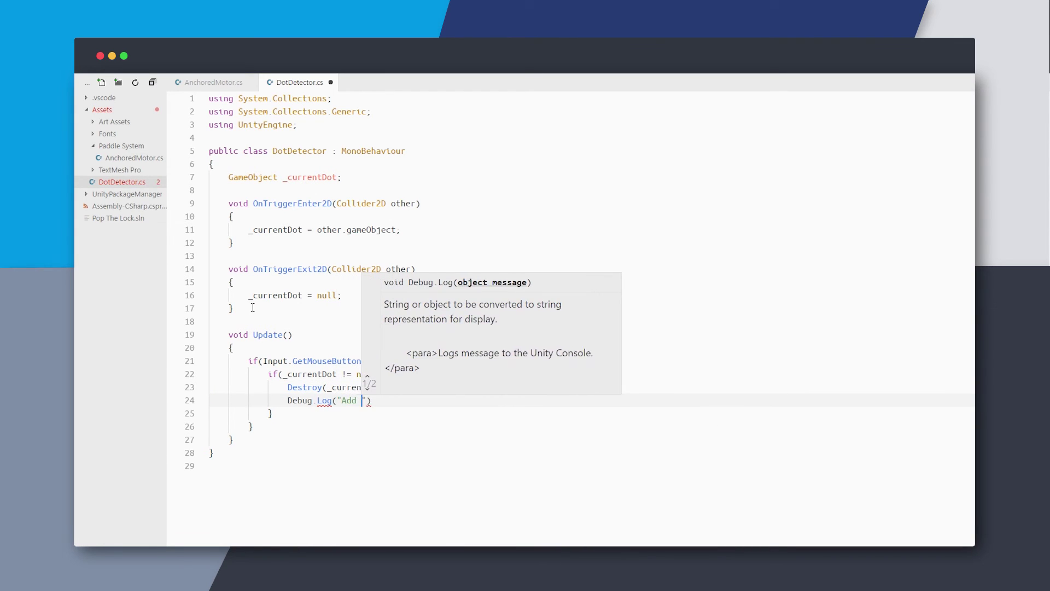
type("Score++\");")
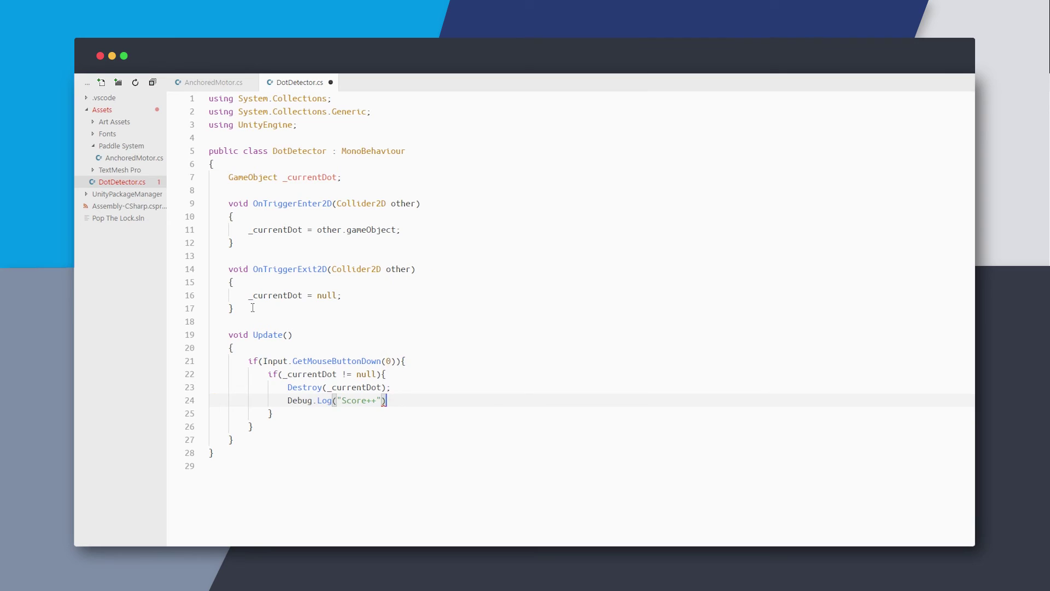
key("ctrl+s")
Step: Add an else block to the _currentDot != null check that calls Debug.Log("Game Over")
type("else")
key("Return")
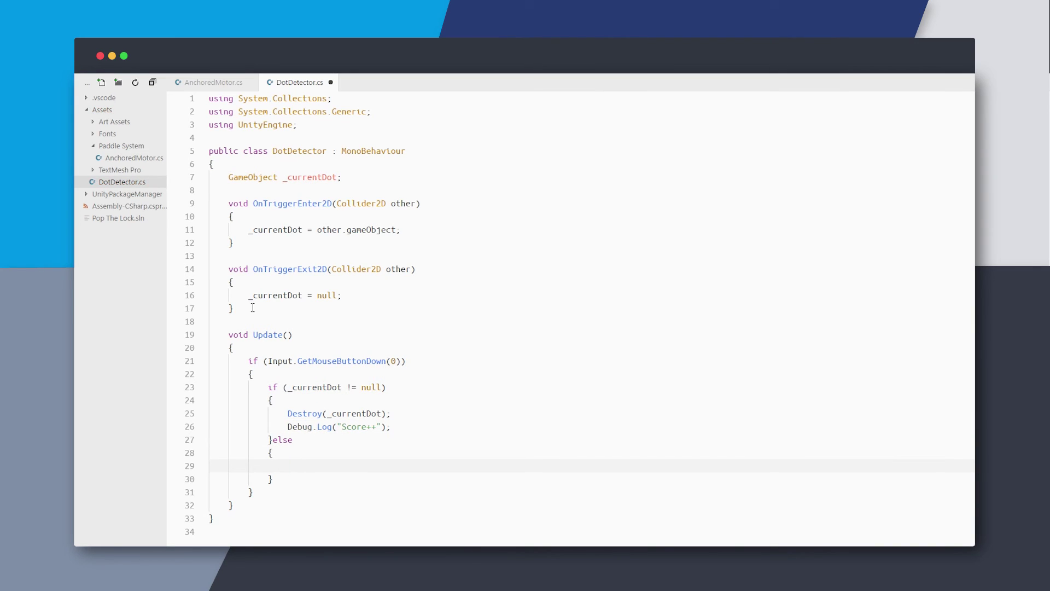
type("Debug.Log(")
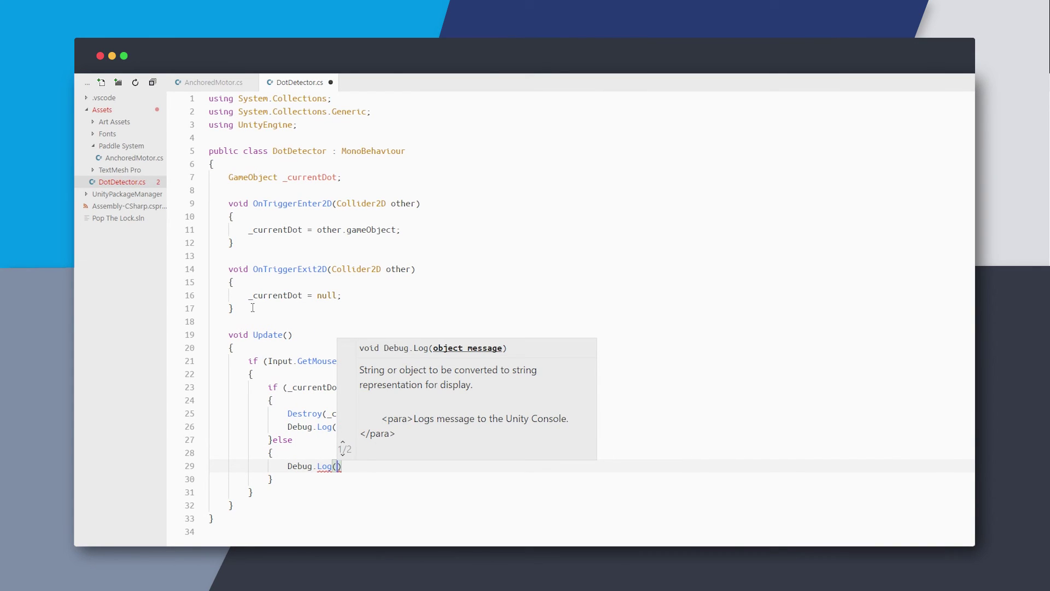
type("\"Game Over\");")
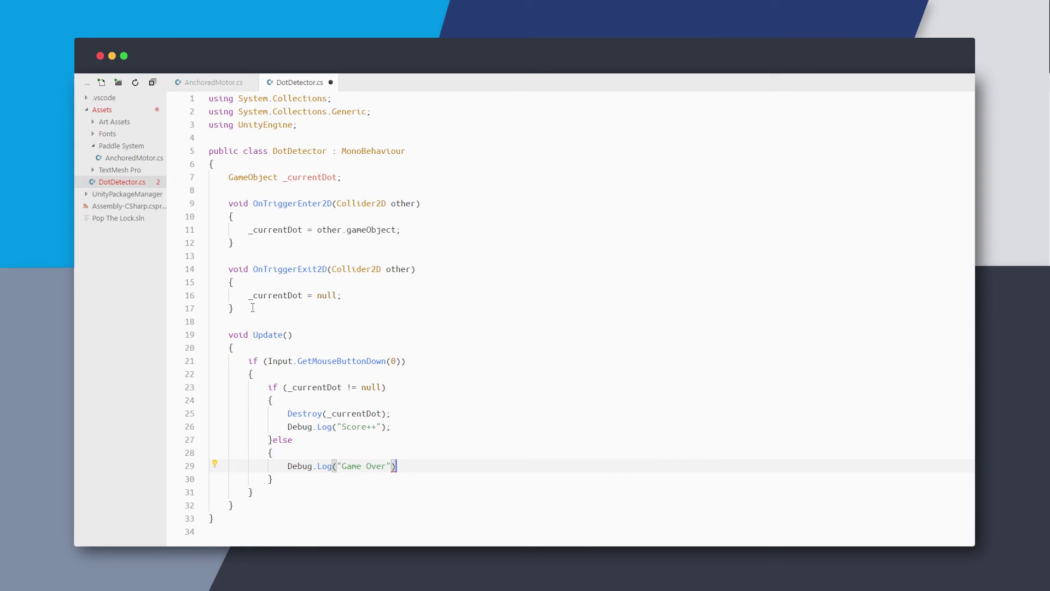
Step: Save the DotDetector script, switch to Unity and play-test taps both before and on the dot, ending with play mode stopped
key("ctrl+s")
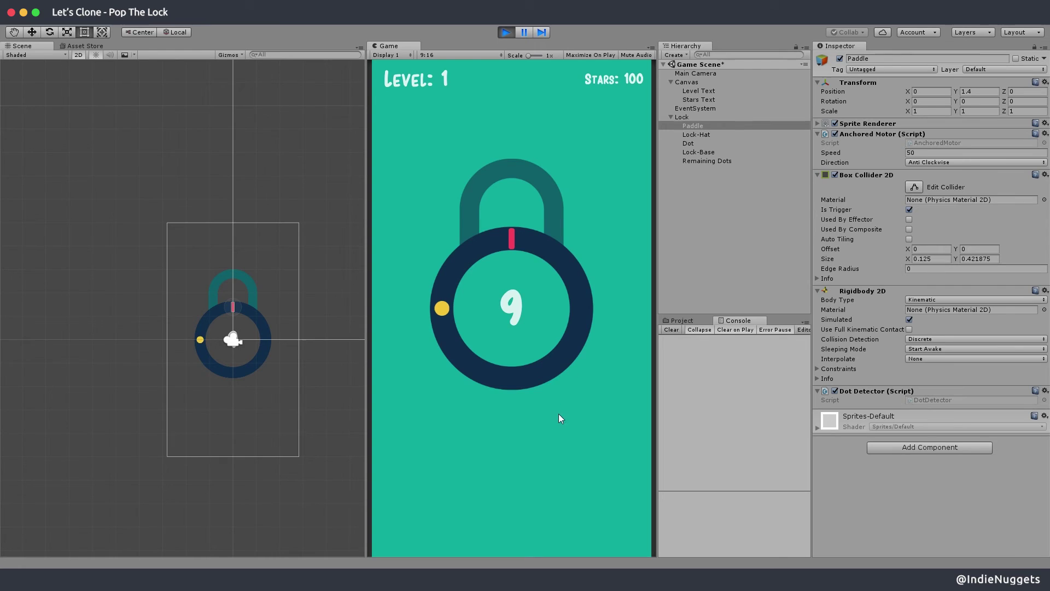
left_click(560, 398)
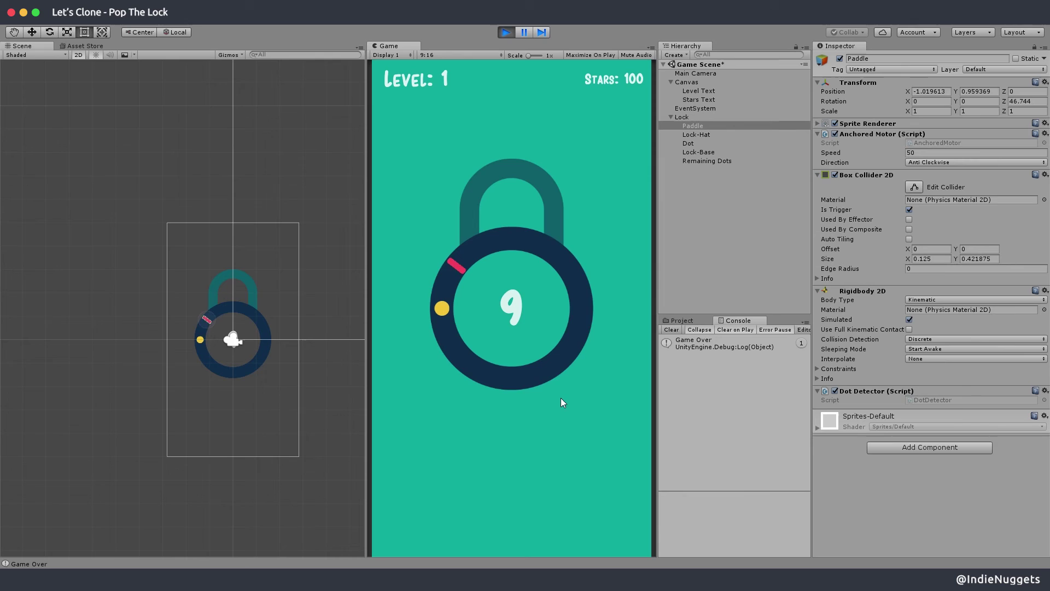
left_click(560, 398)
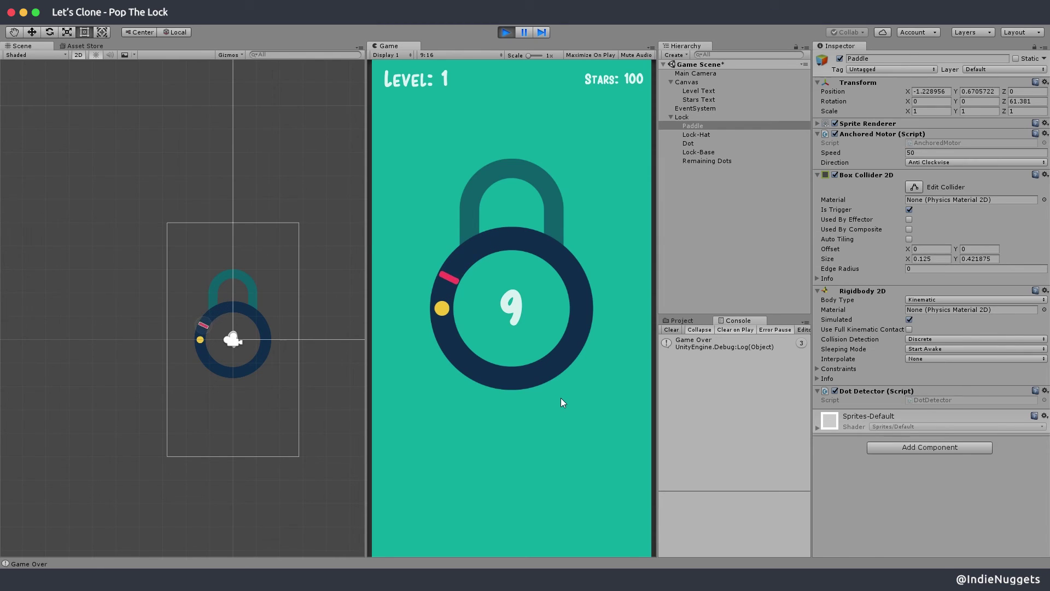
left_click(560, 401)
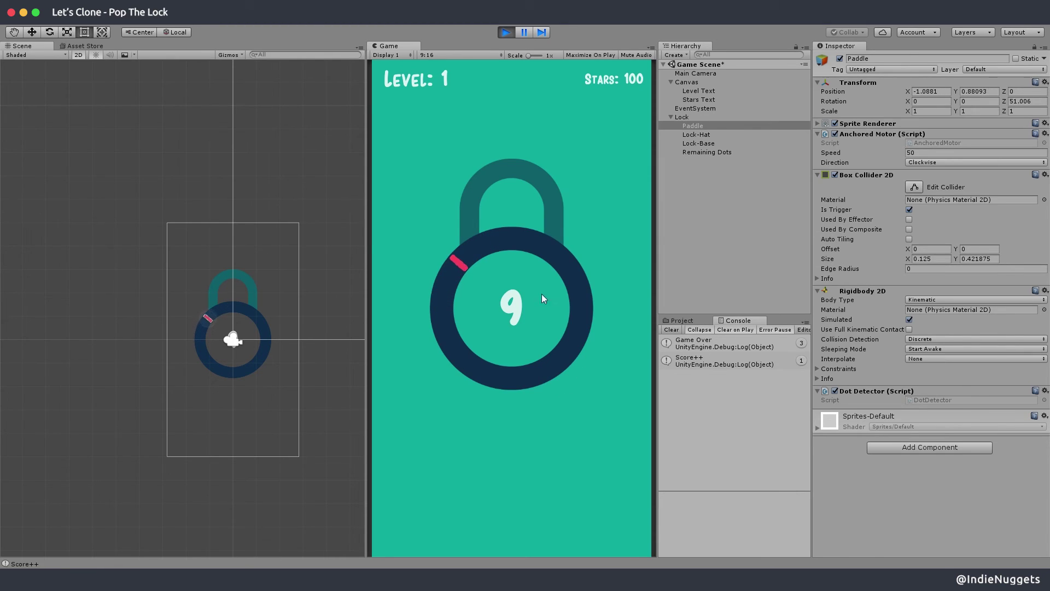
left_click(507, 33)
left_click(720, 343)
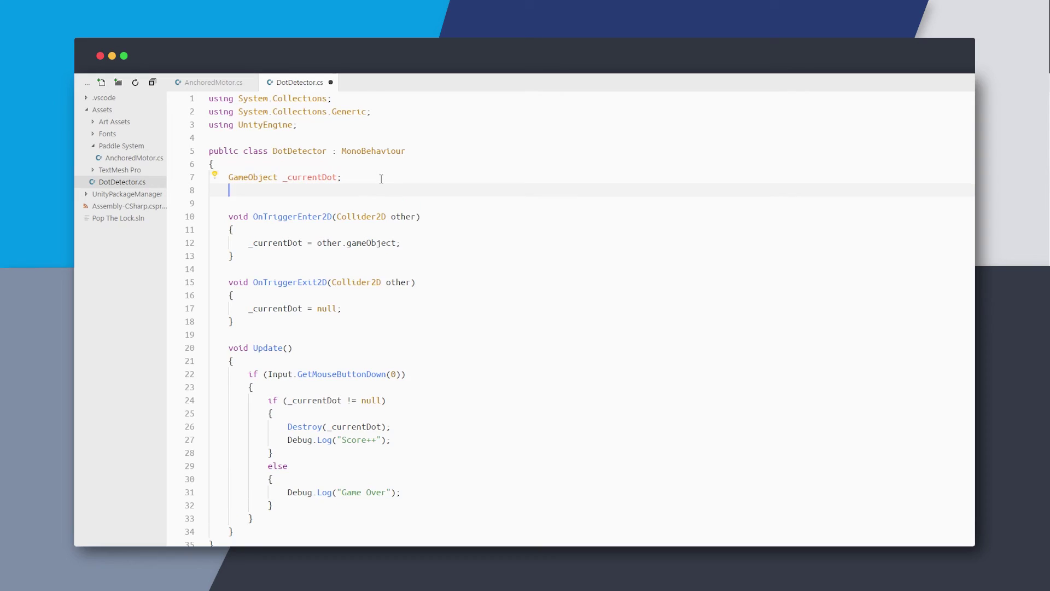
Step: In DotDetector, declare bool _isRunning = false; below _currentDot and add an if(!_isRunning) check at the start of the GetMouseButtonDown block
type("bool _isRunning = false;")
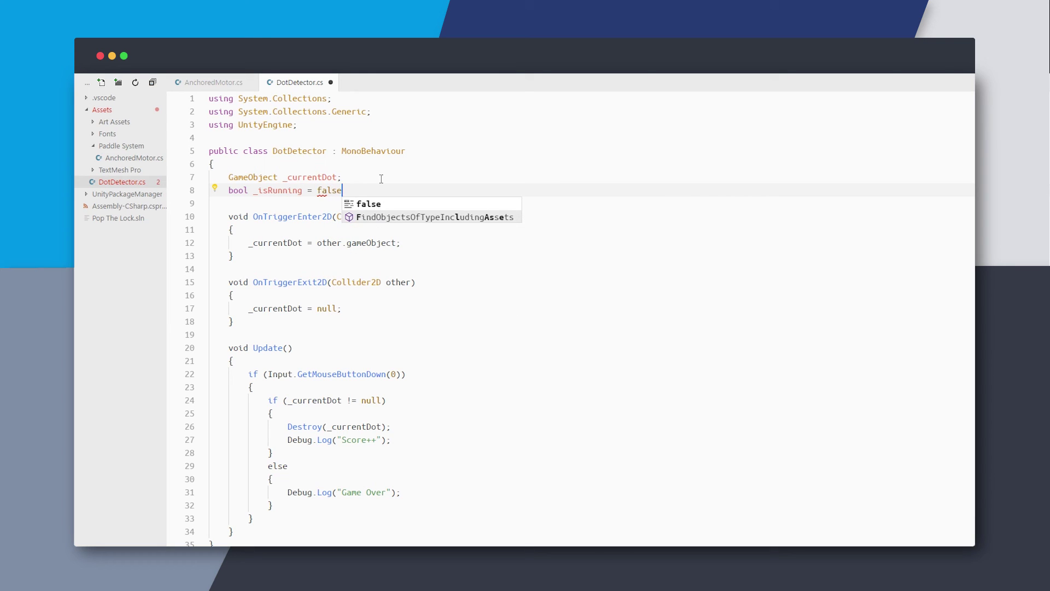
key("super+s")
left_click(356, 385)
key("Return")
type("if(isrun")
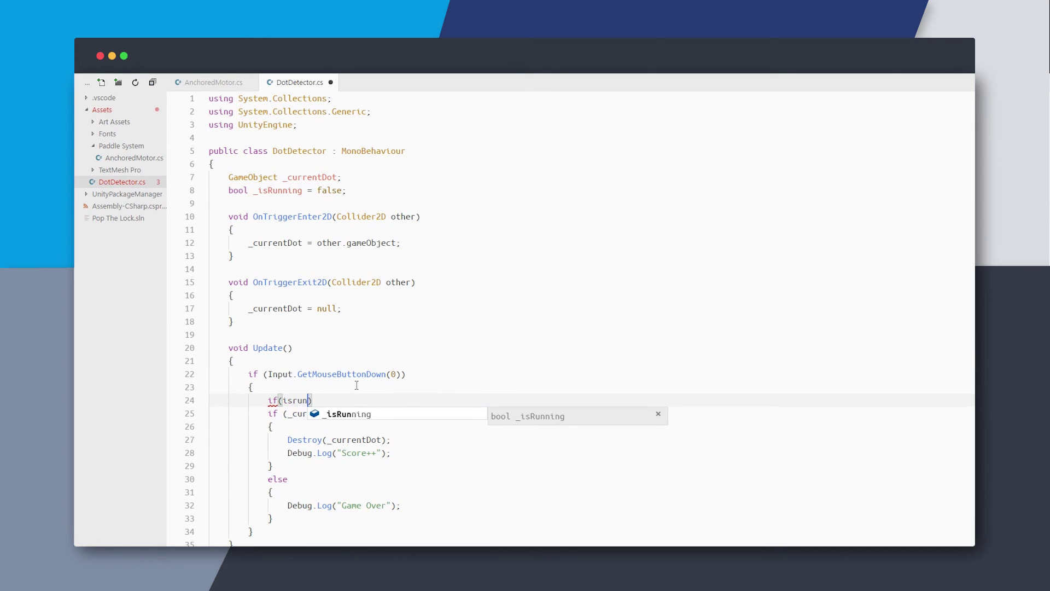
key("Tab")
key("alt+Left")
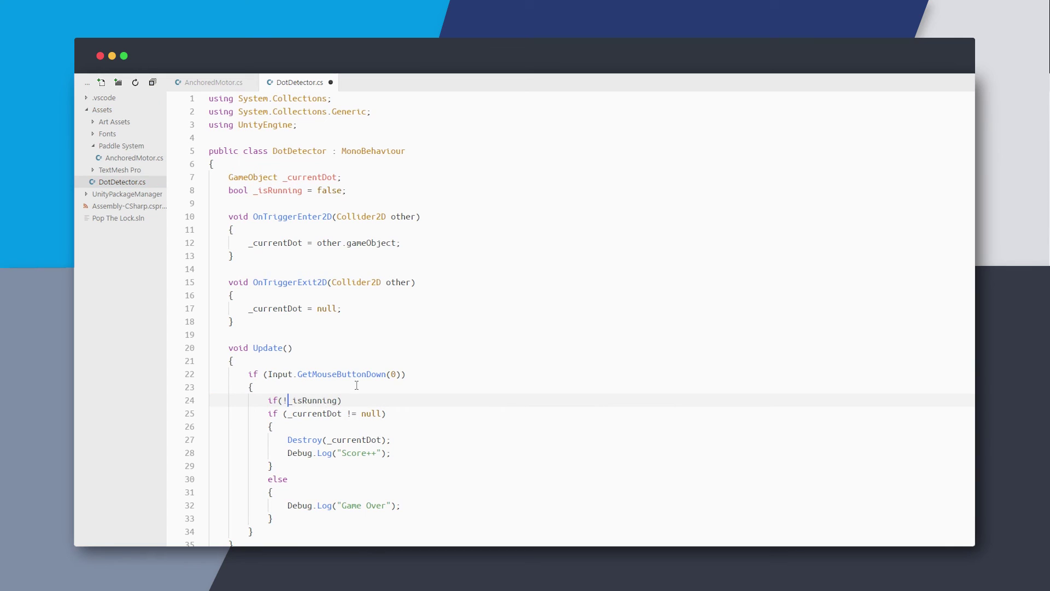
type("!")
key("End")
Step: Give the !_isRunning check a body with _isRunning = true; and return;, add a blank line after it and save the script
type("{")
key("Return")
type("_isRunning = true;")
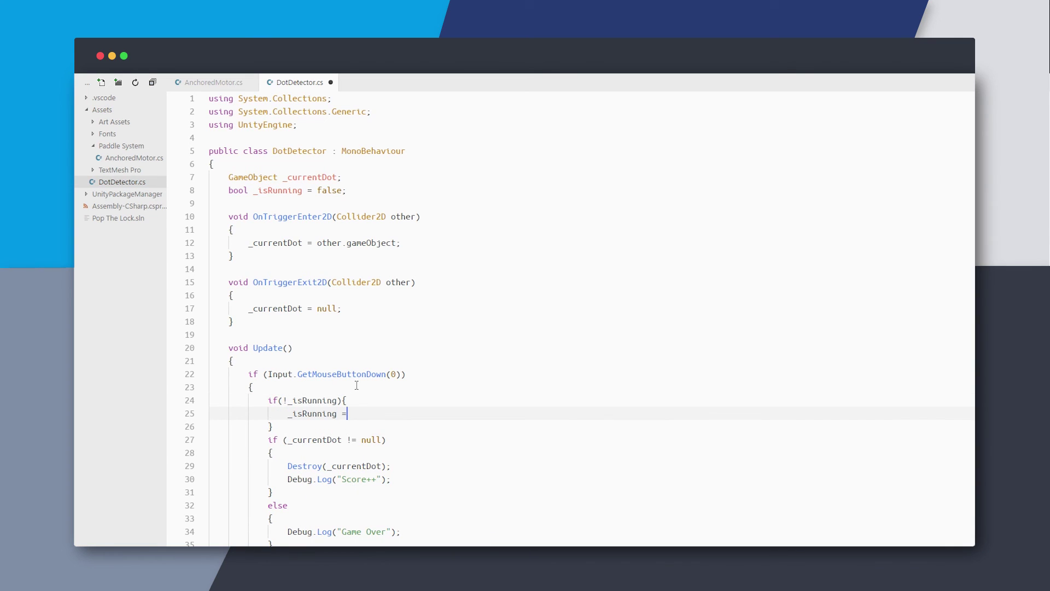
key("Return")
type("return;")
key("ctrl+s")
key("Down")
key("Return")
key("ctrl+s")
scroll(360, 435, "down", 1)
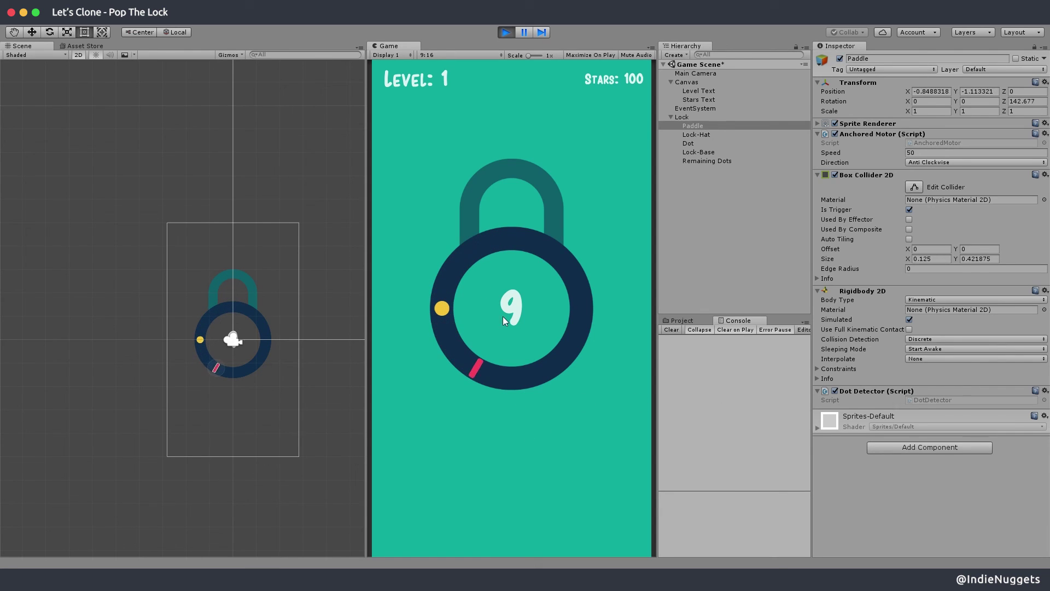
Step: Switch to Unity, test a tap in the running game, and move the DotDetector script into the Paddle System folder
left_click(518, 428)
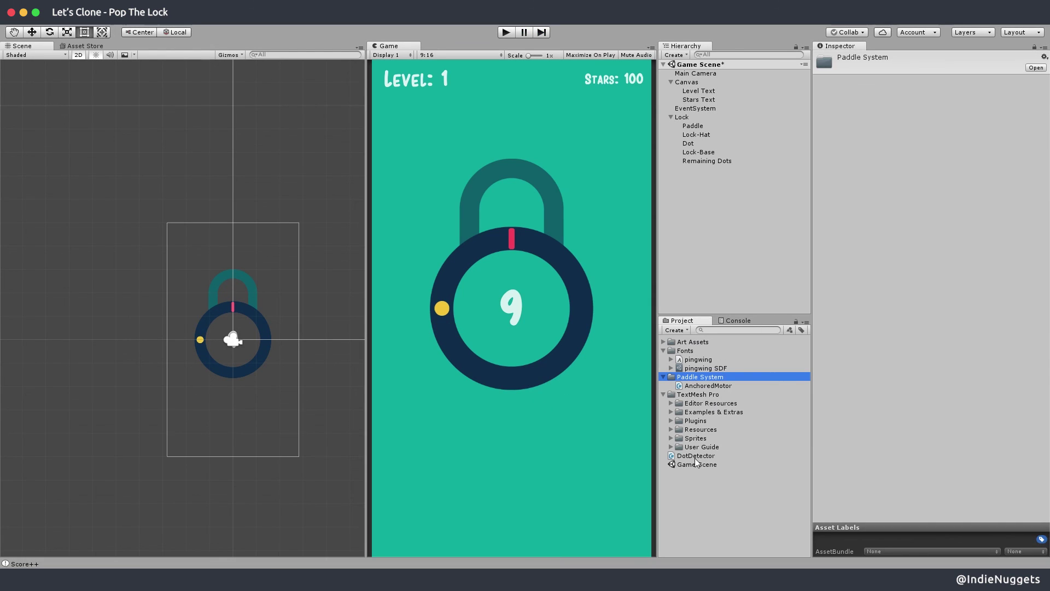
left_click_drag(694, 457, 702, 394)
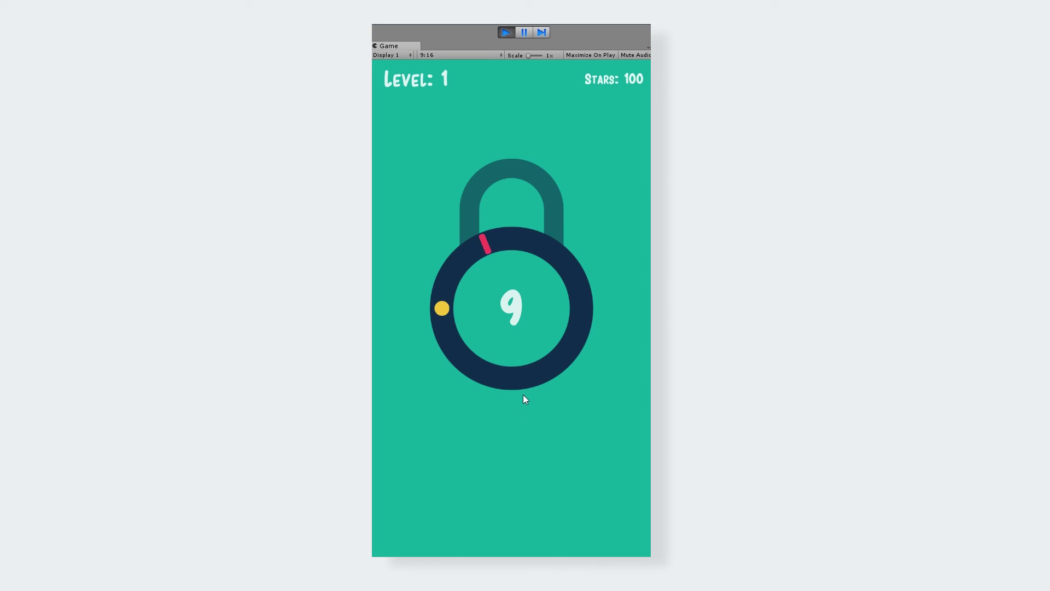